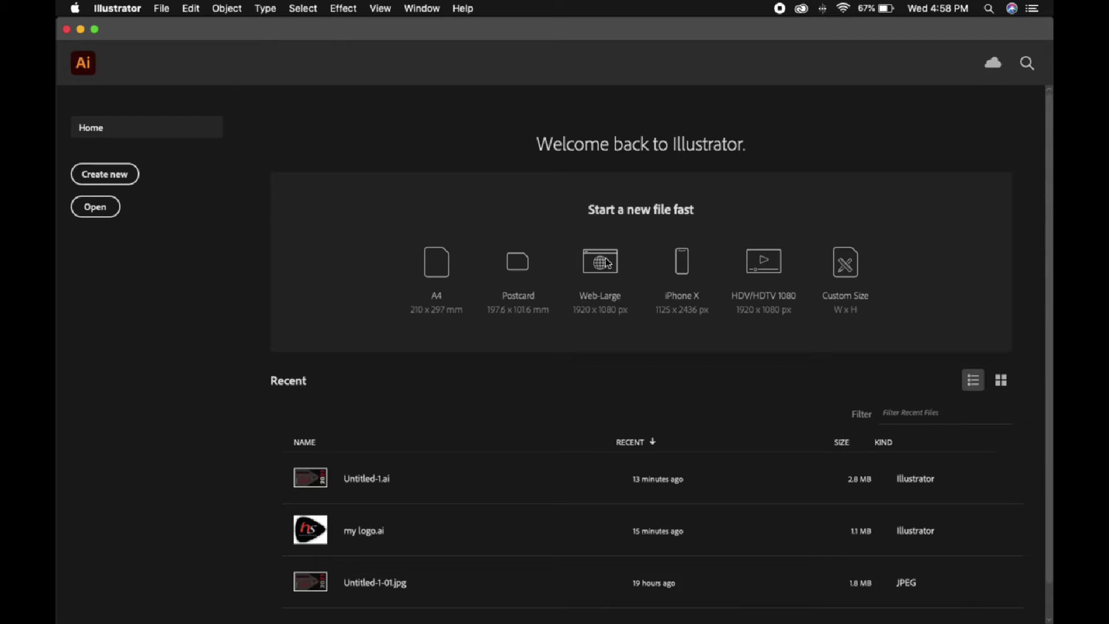
# - In a new Web-Large document of 1920 x 1080 px, draw a rectangle covering the whole artboard and fill it black (#000000)
pyautogui.click(601, 261)
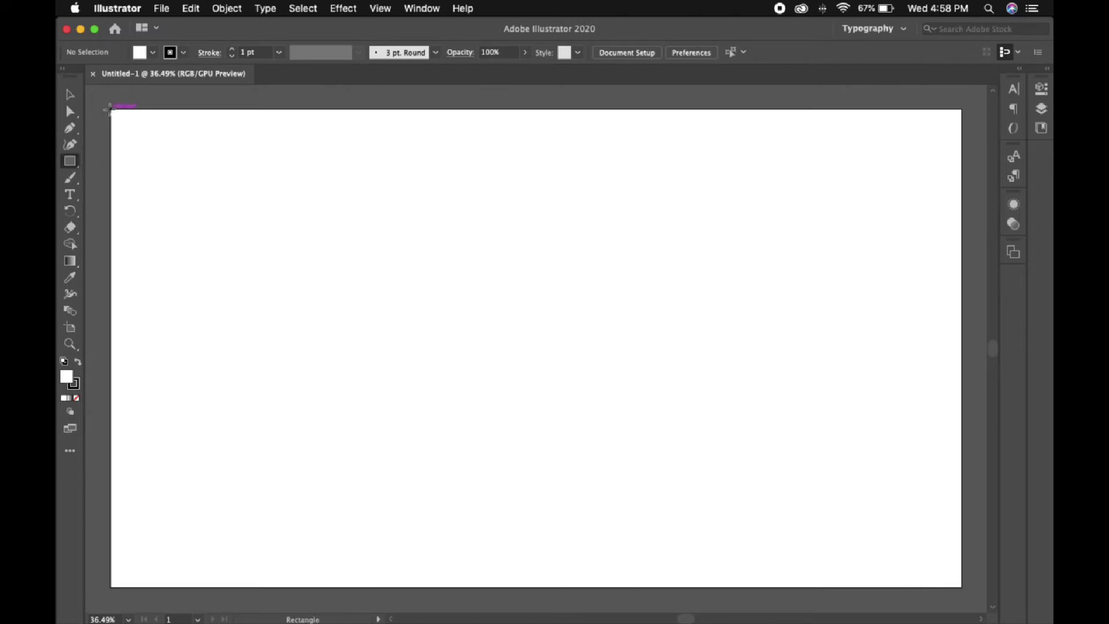
pyautogui.moveTo(111, 108); pyautogui.dragTo(962, 587)
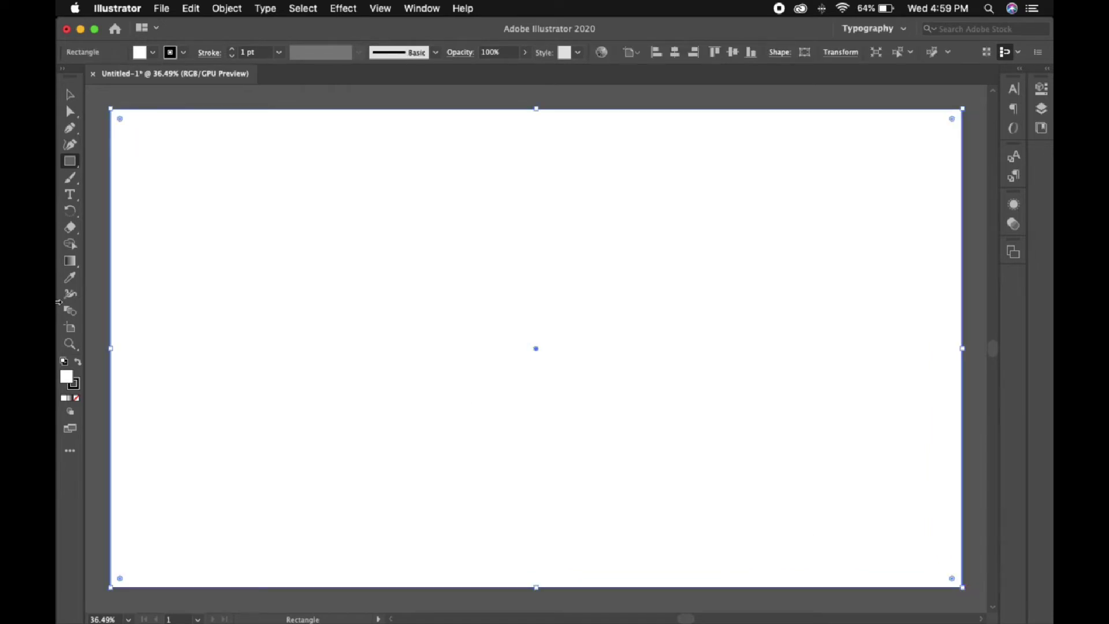
pyautogui.doubleClick(74, 382)
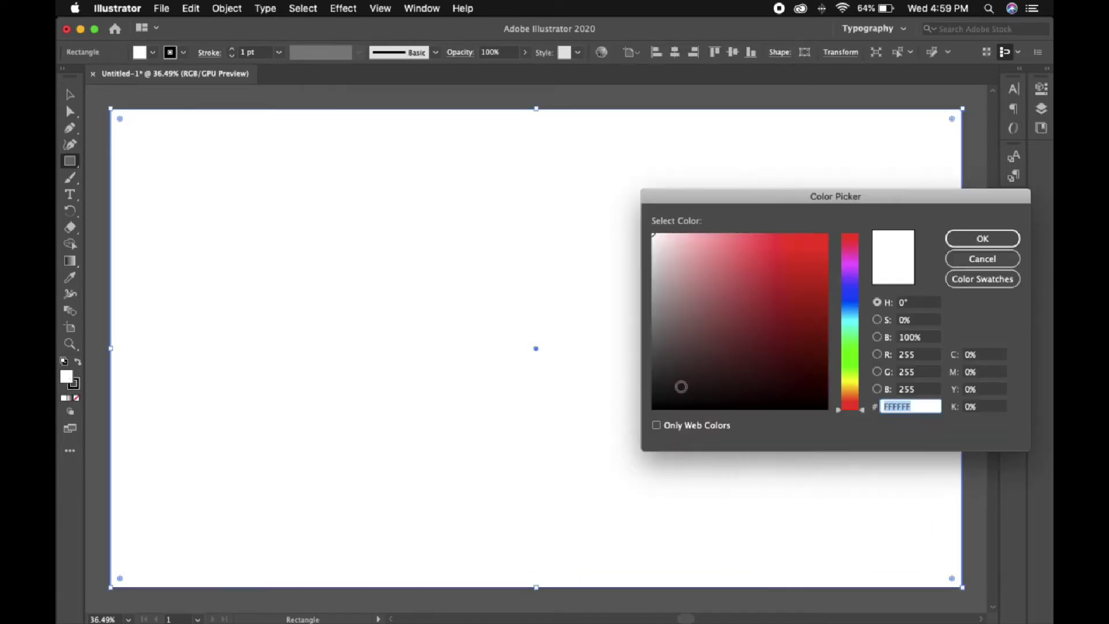
pyautogui.moveTo(790, 400); pyautogui.dragTo(807, 409)
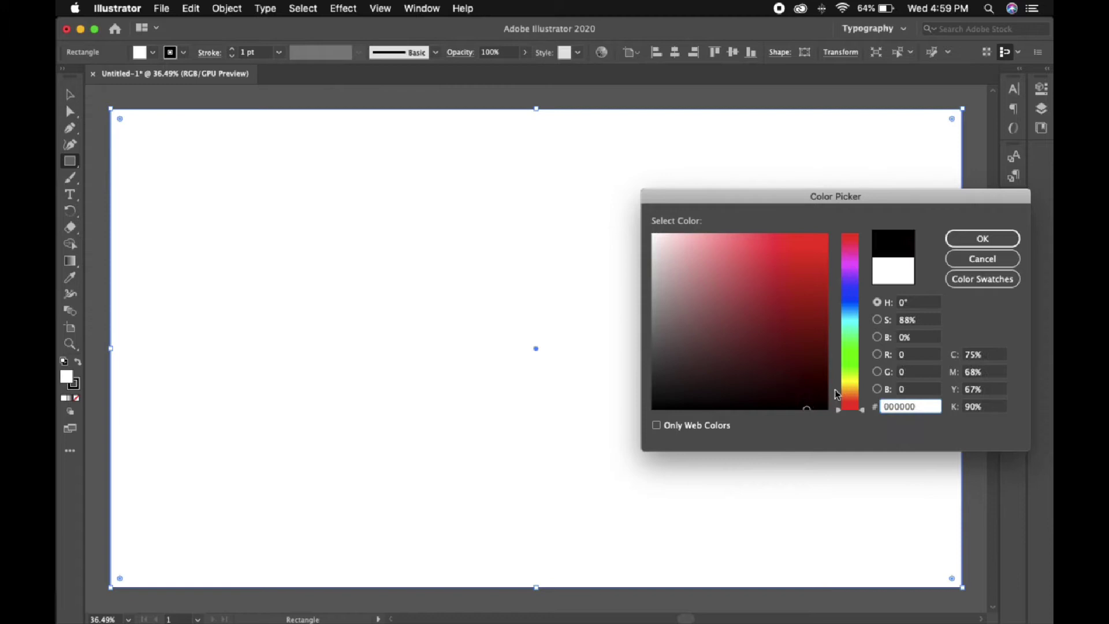
pyautogui.click(996, 242)
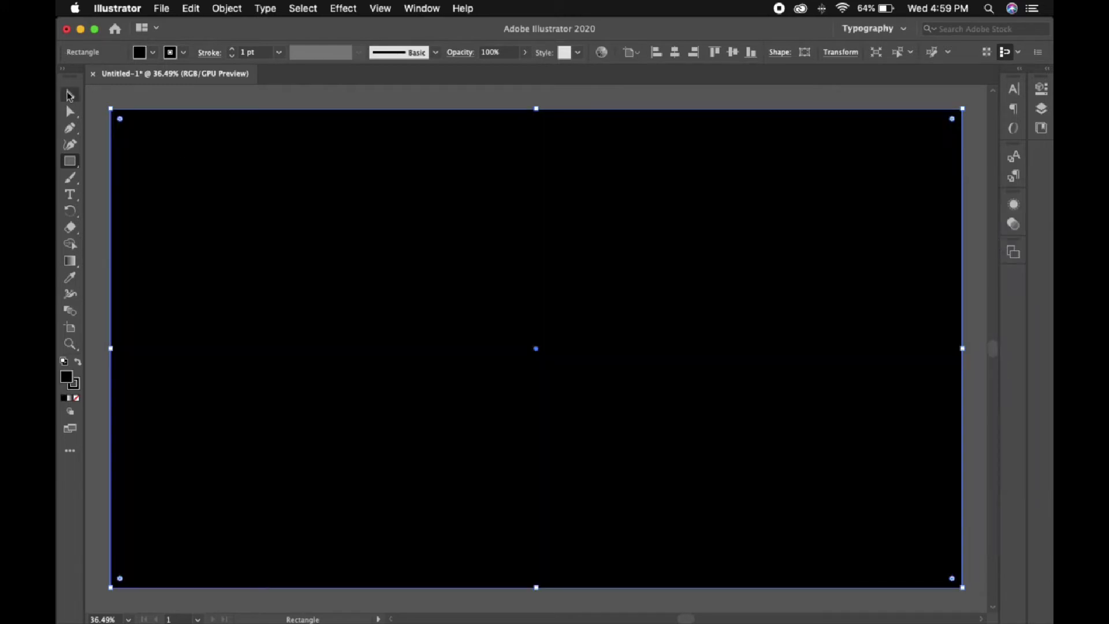
pyautogui.click(70, 93)
pyautogui.click(133, 93)
# - Apply the Texturizer effect to the black rectangle with the Canvas texture, 150% scaling and a relief of 4
pyautogui.click(169, 148)
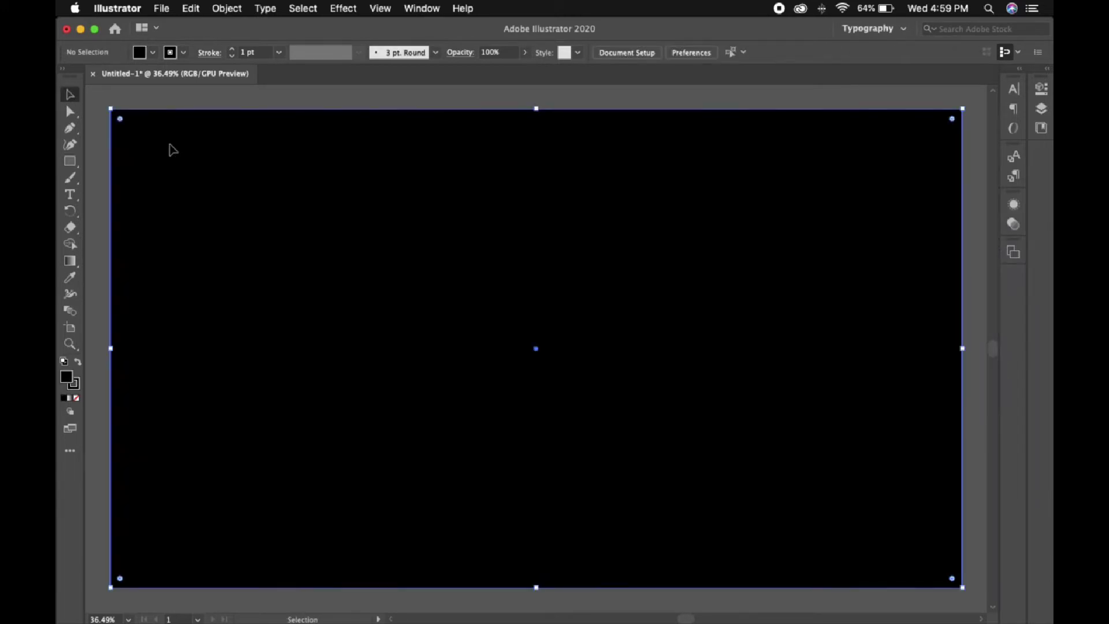
pyautogui.click(345, 8)
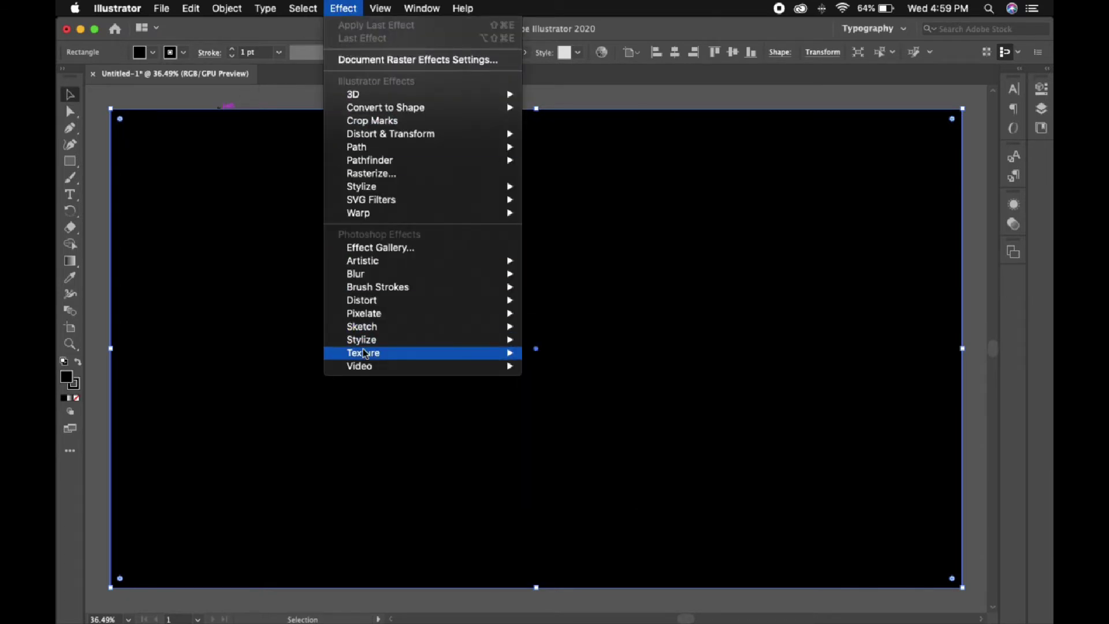
pyautogui.moveTo(364, 354)
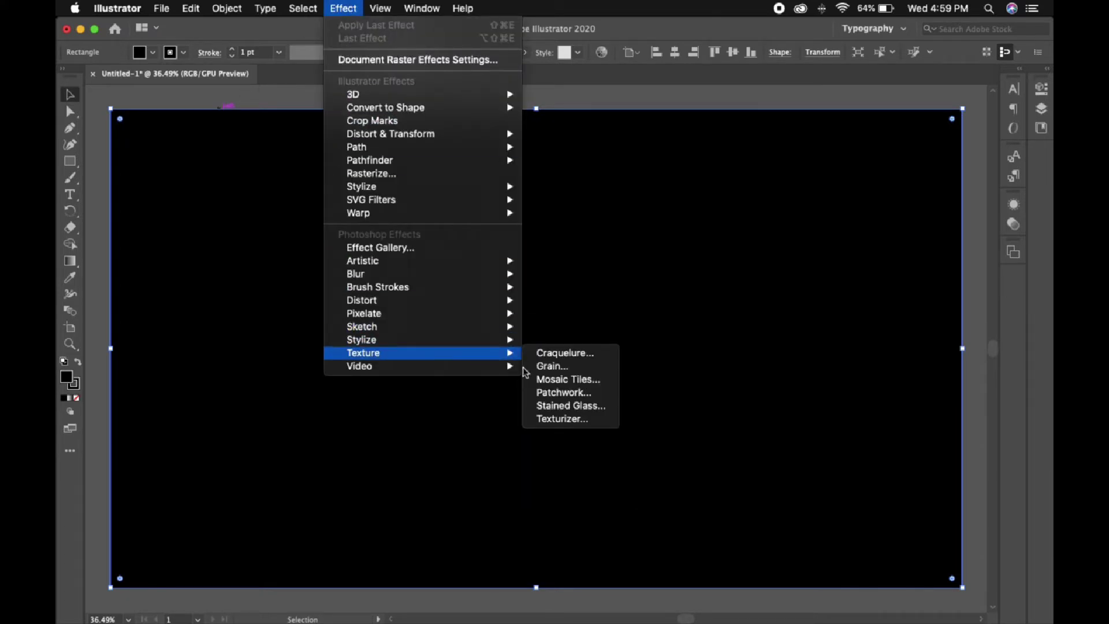
pyautogui.click(552, 420)
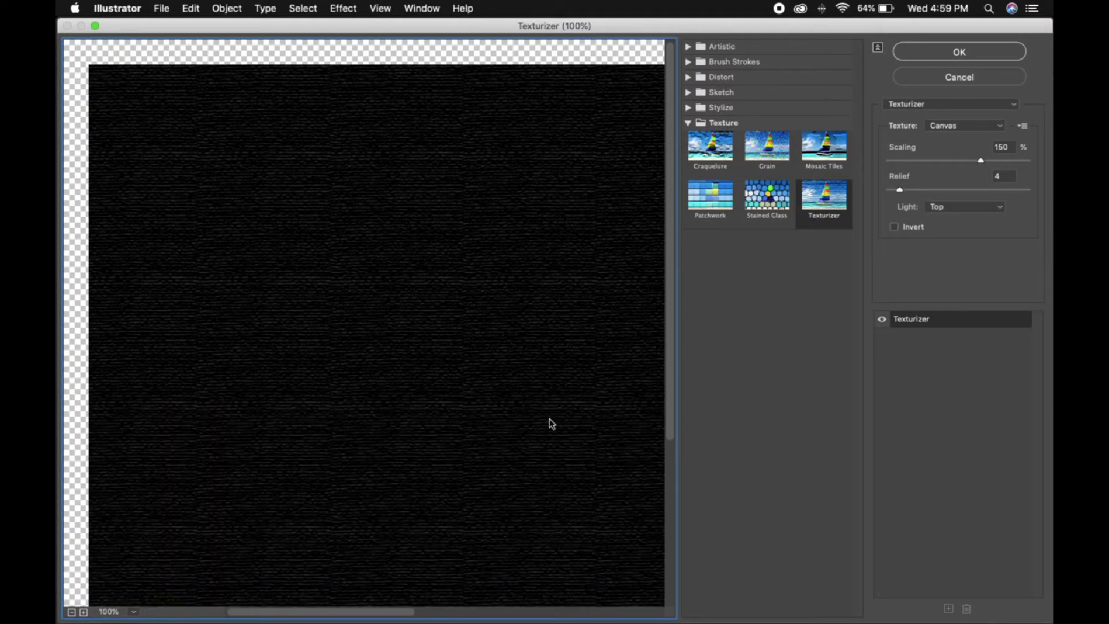
pyautogui.click(961, 149)
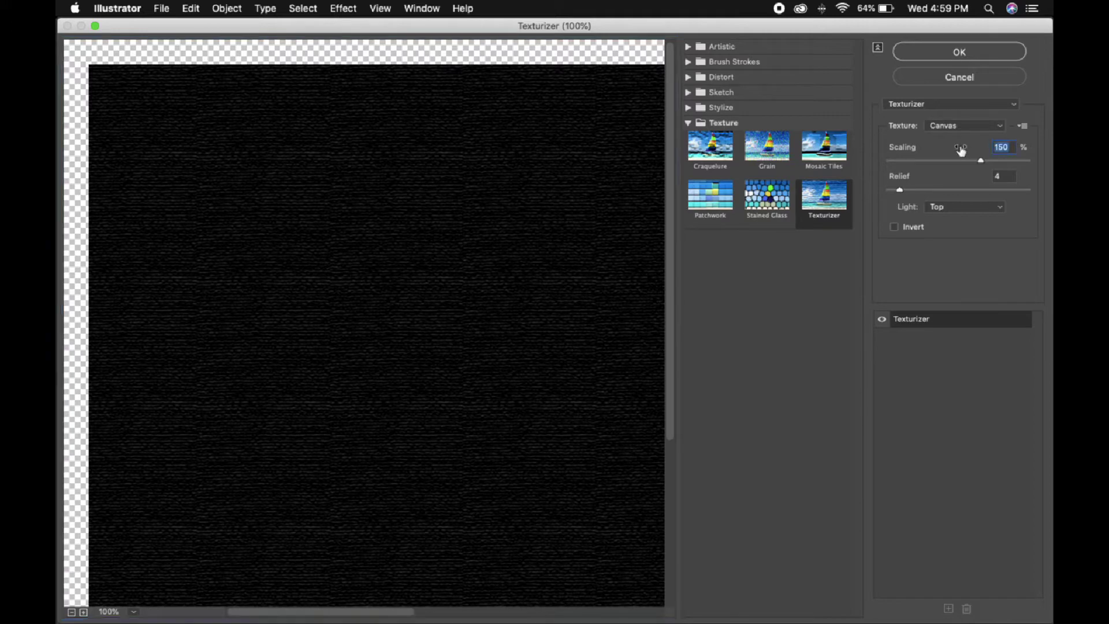
pyautogui.write('15')
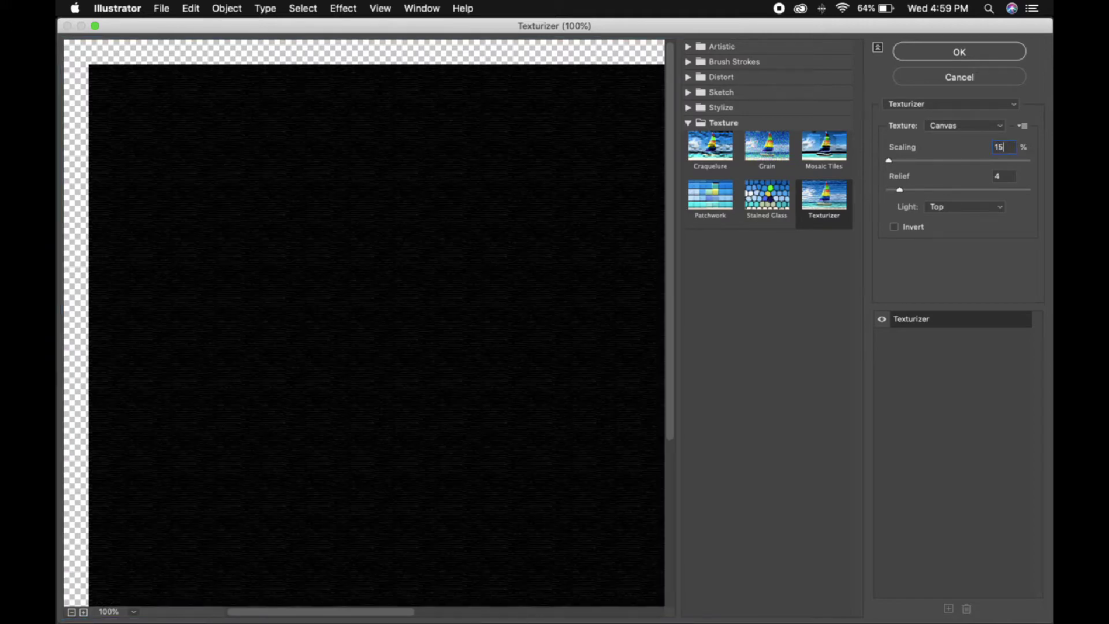
pyautogui.write('0')
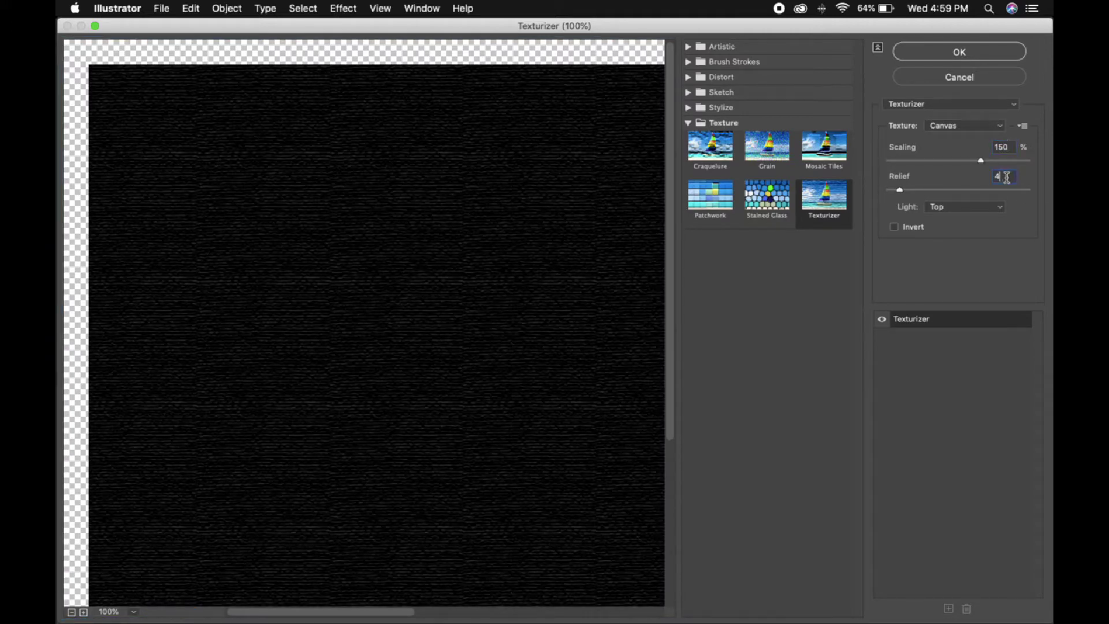
pyautogui.press('BackSpace')
pyautogui.write('53')
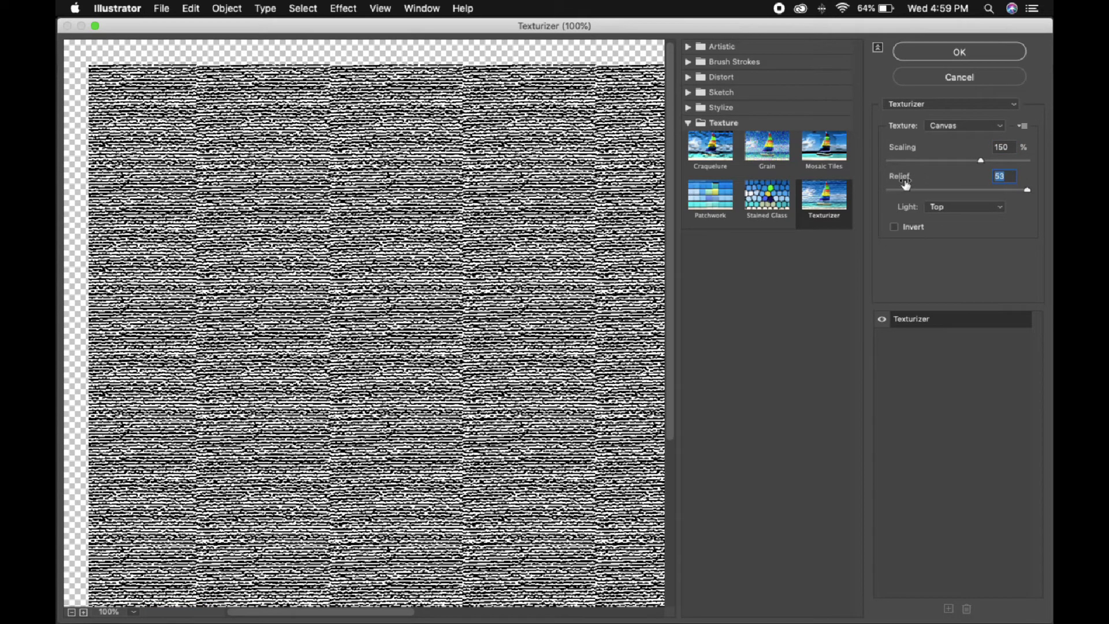
pyautogui.write('4')
pyautogui.click(959, 52)
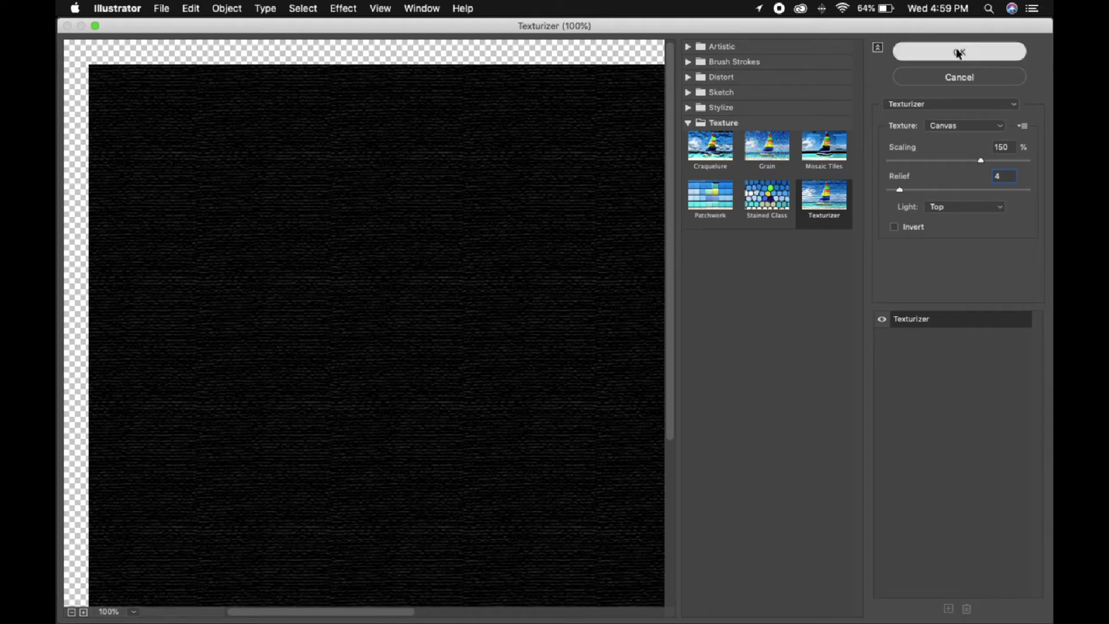
pyautogui.click(633, 99)
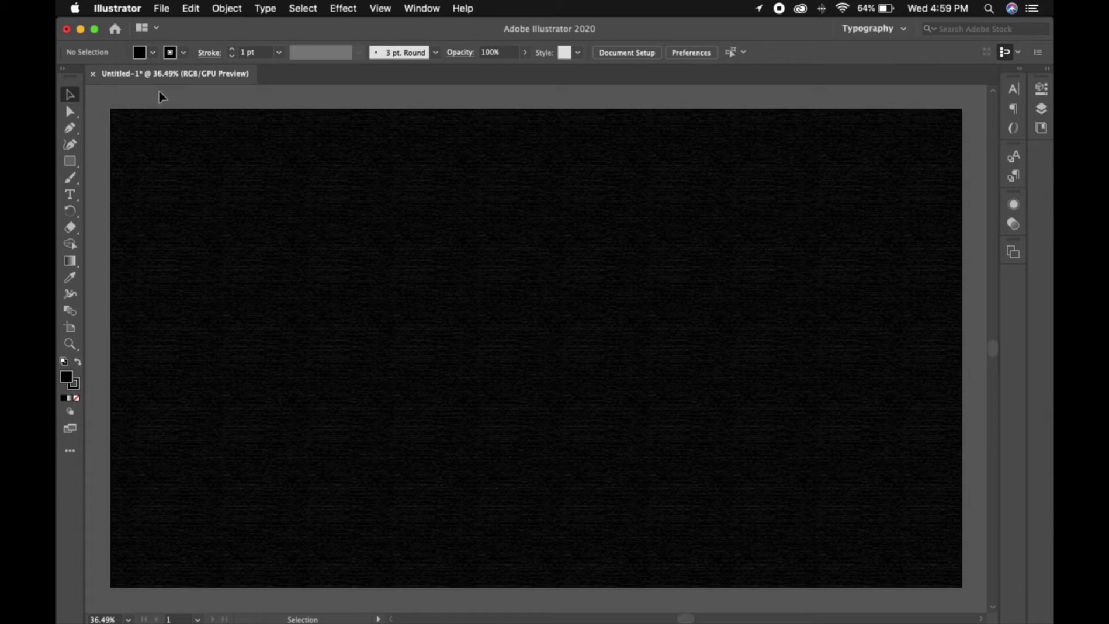
# - Lock the textured background rectangle in place
pyautogui.click(347, 167)
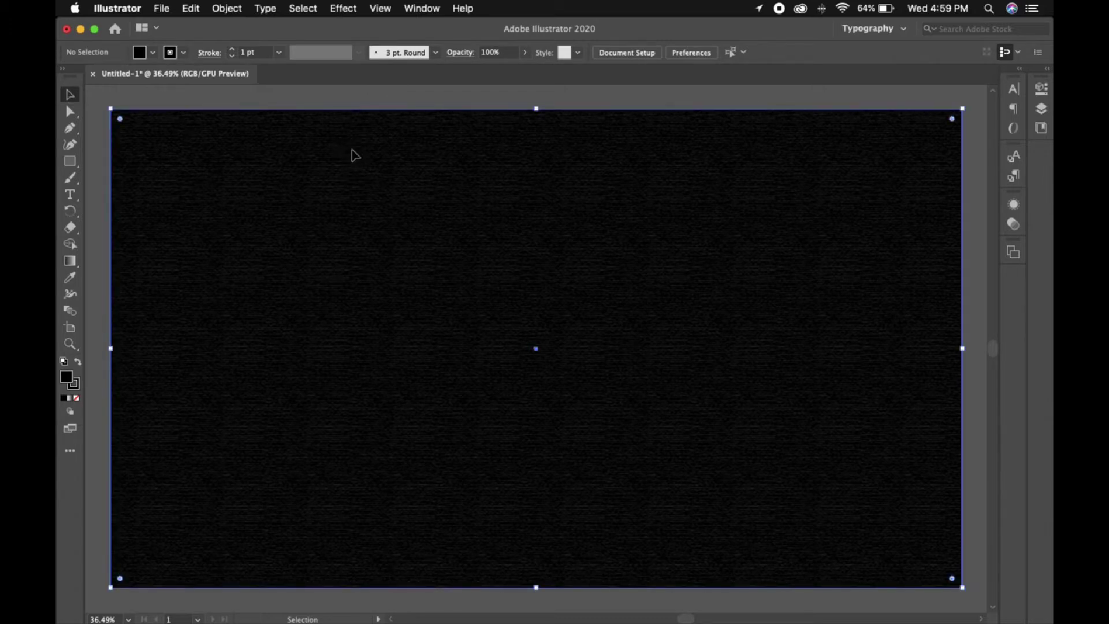
pyautogui.click(223, 11)
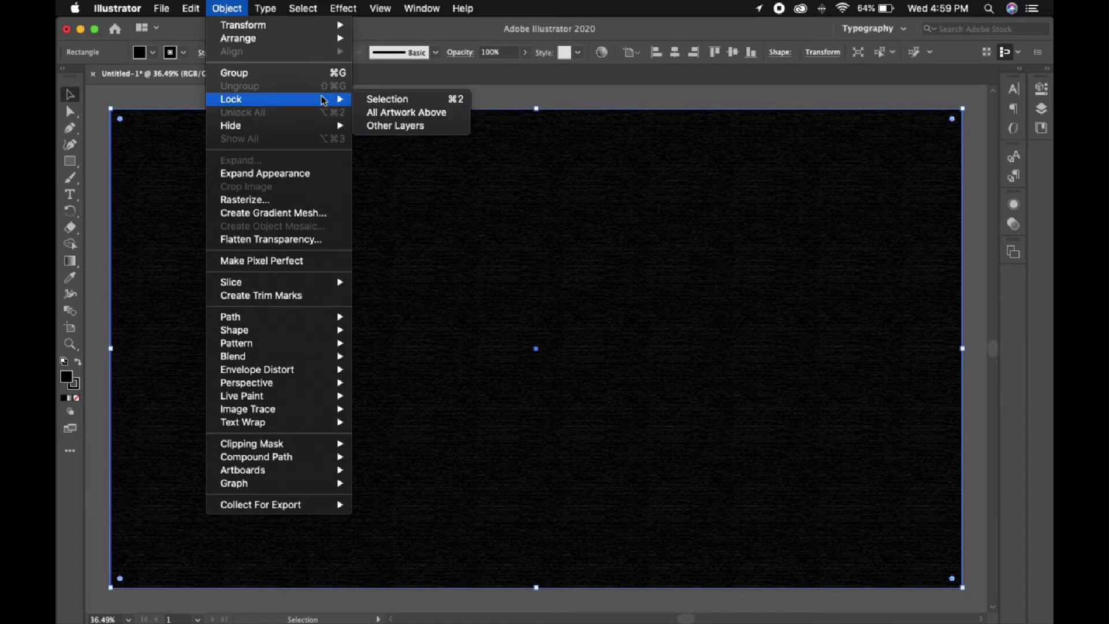
pyautogui.click(396, 103)
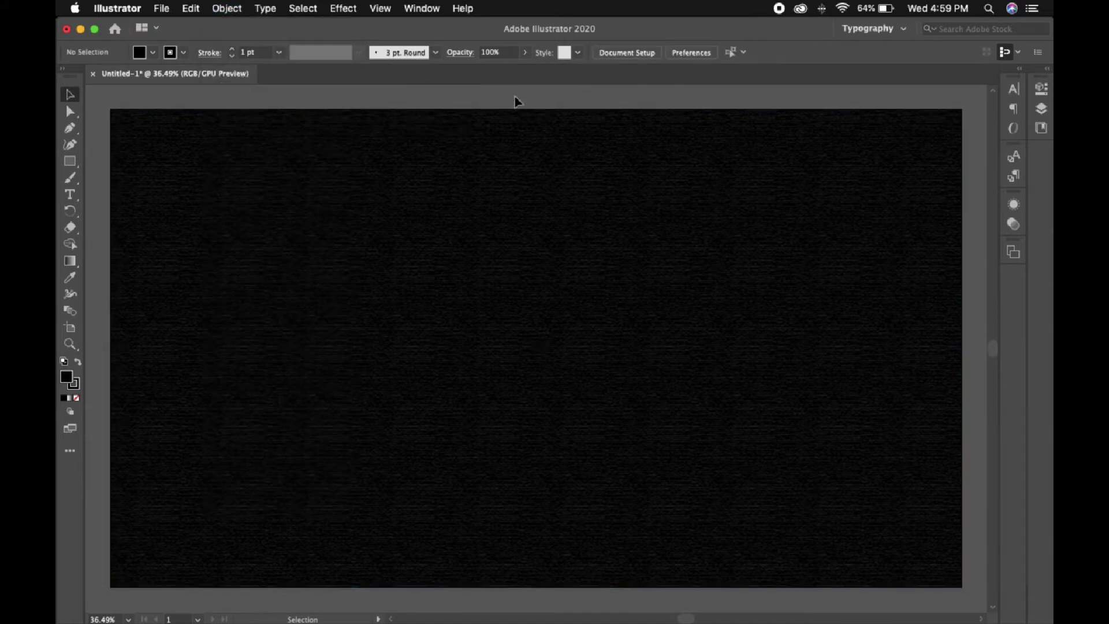
# - Add the text "2021" mid-artboard, enlarged to about 191 pt, and shift it up and to the left of centre
pyautogui.moveTo(631, 171); pyautogui.dragTo(628, 174)
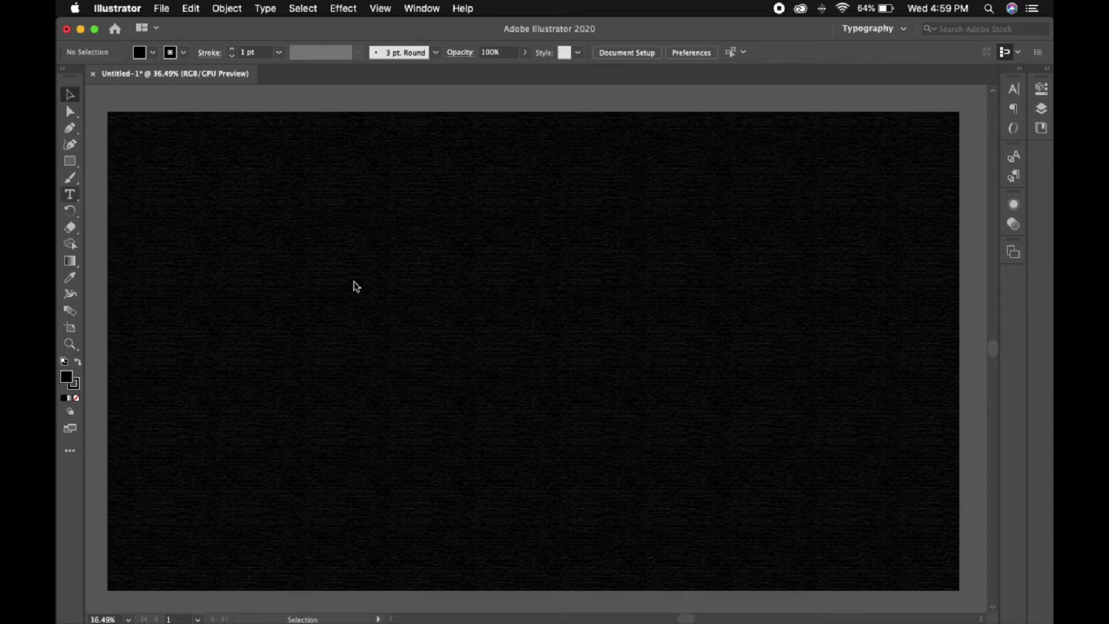
pyautogui.press('t')
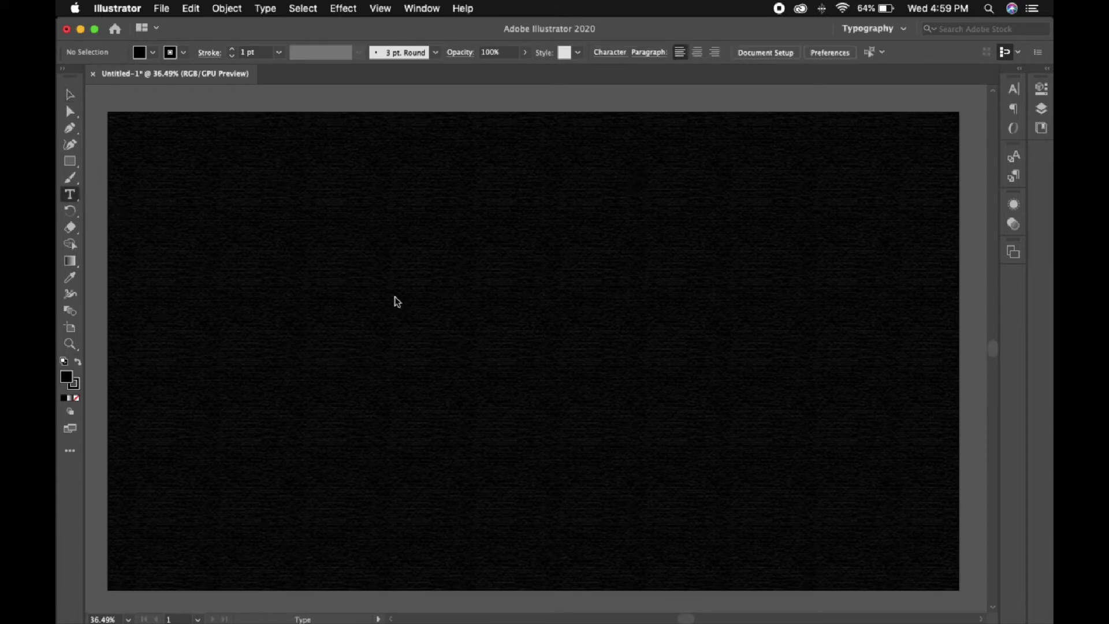
pyautogui.click(396, 296)
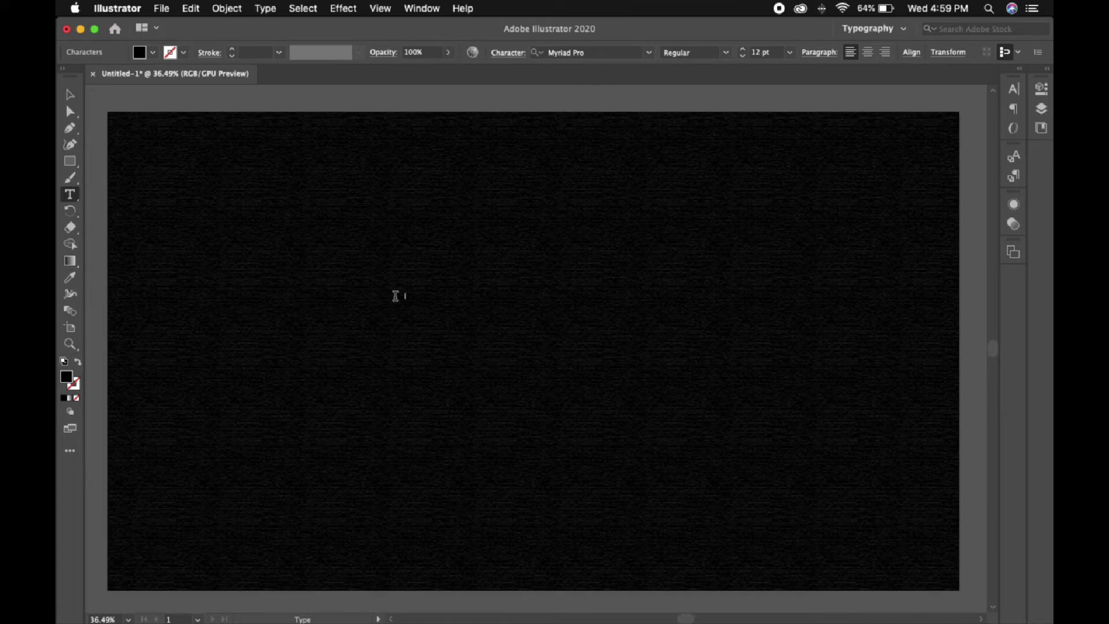
pyautogui.press('super')
pyautogui.moveTo(406, 301); pyautogui.dragTo(688, 472)
pyautogui.click(687, 473)
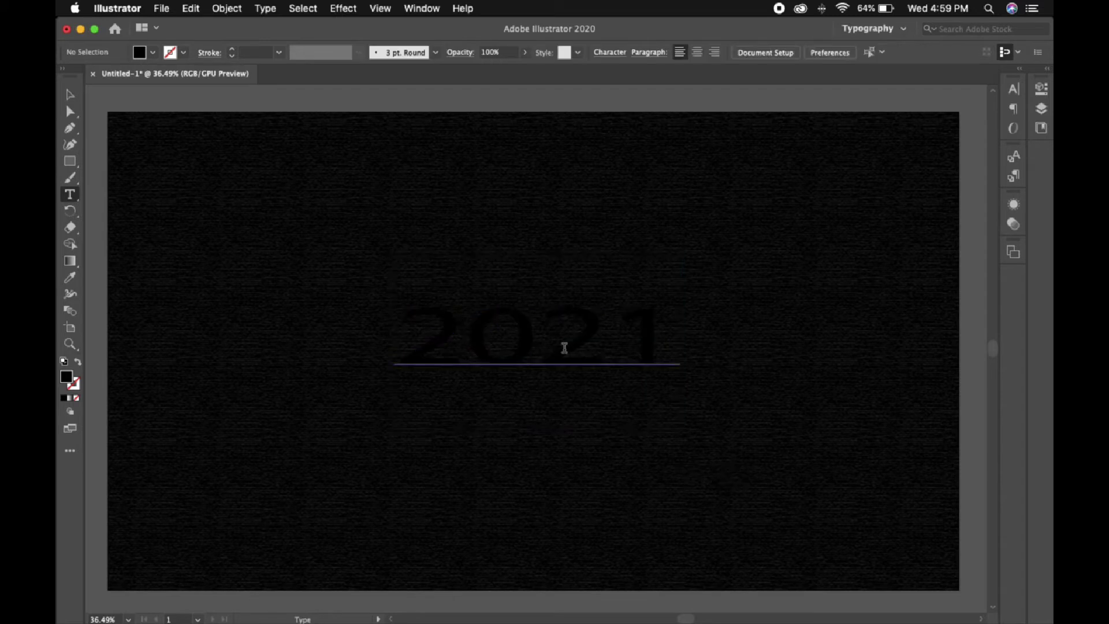
pyautogui.click(70, 95)
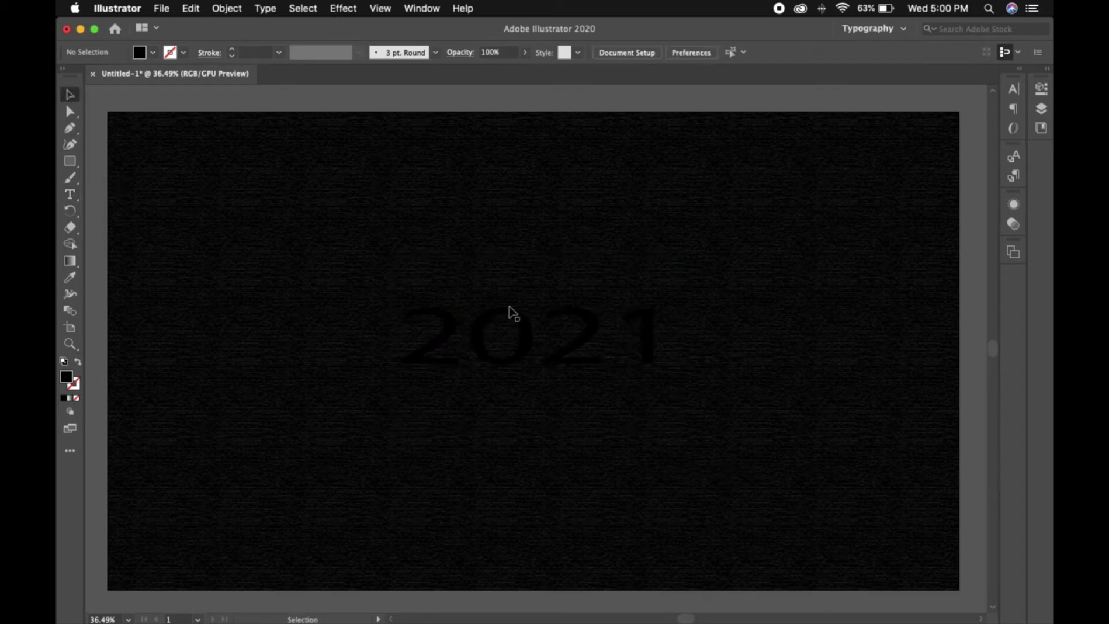
pyautogui.moveTo(576, 339); pyautogui.dragTo(520, 291)
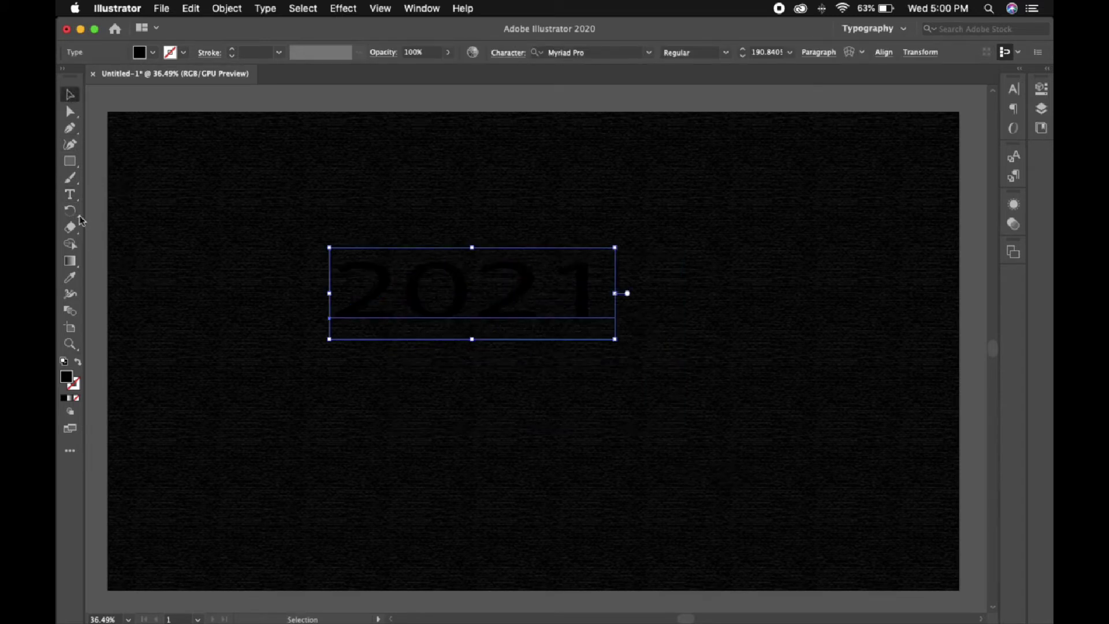
# - Change the font of the whole "2021" text to Impact
pyautogui.click(70, 195)
pyautogui.moveTo(583, 277); pyautogui.dragTo(329, 260)
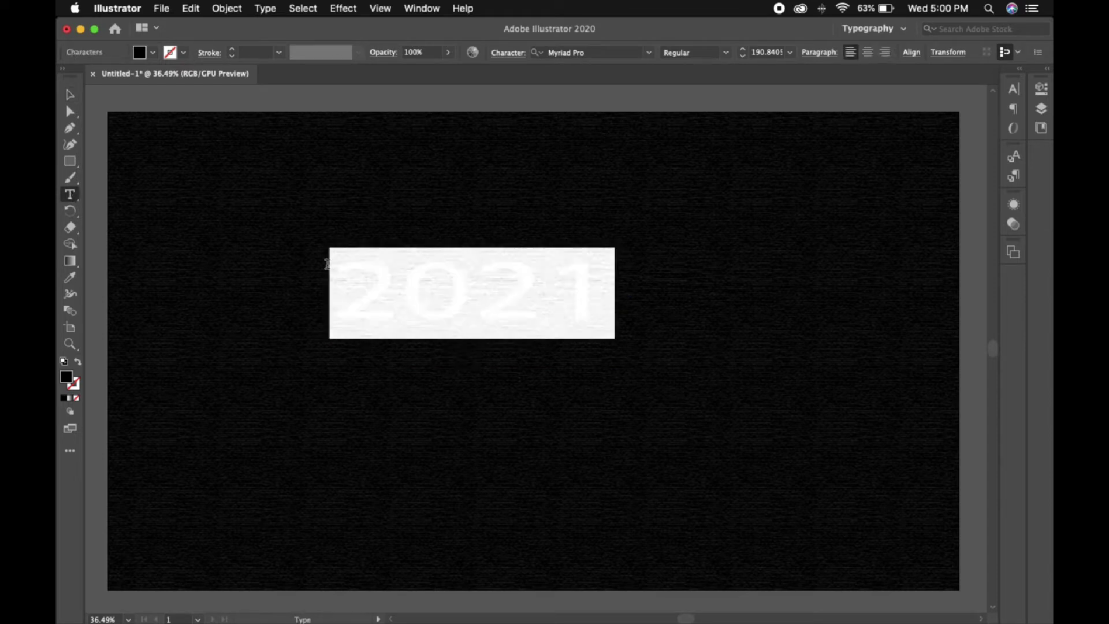
pyautogui.click(650, 53)
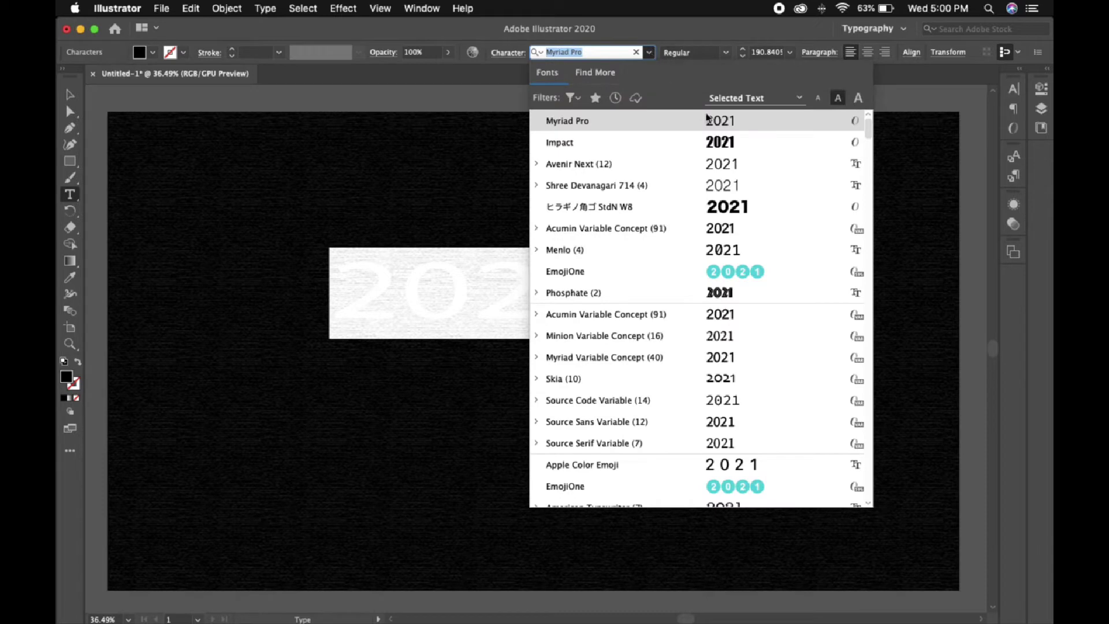
pyautogui.click(745, 142)
pyautogui.click(69, 94)
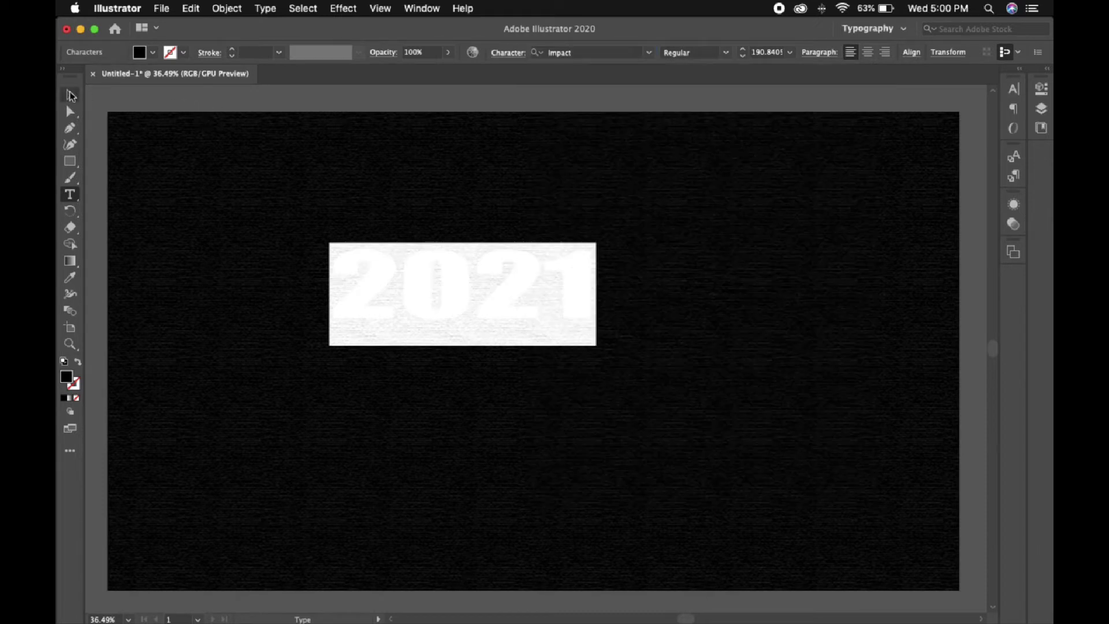
# - Fill the first two digits, "20", of the year text with dark grey #605F5F
pyautogui.click(70, 194)
pyautogui.moveTo(472, 273); pyautogui.dragTo(332, 273)
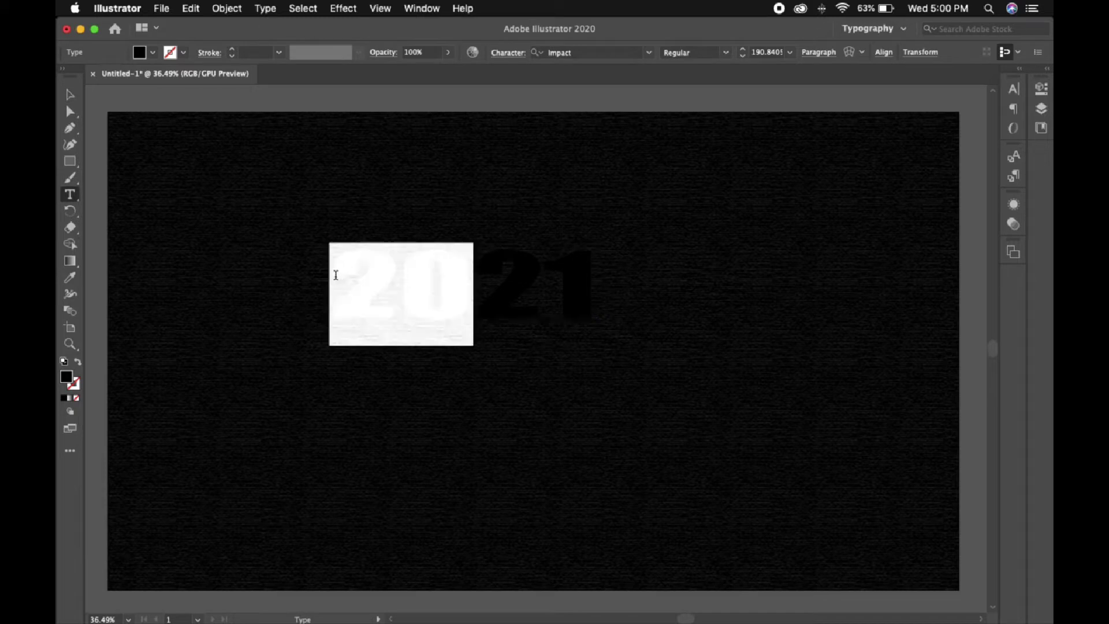
pyautogui.doubleClick(68, 378)
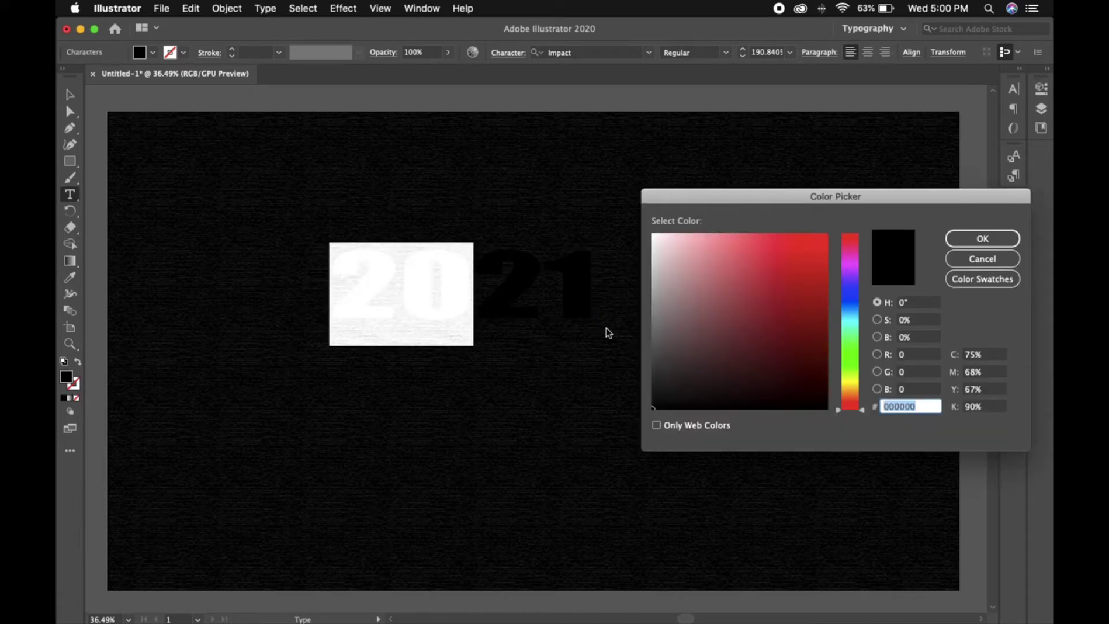
pyautogui.click(653, 341)
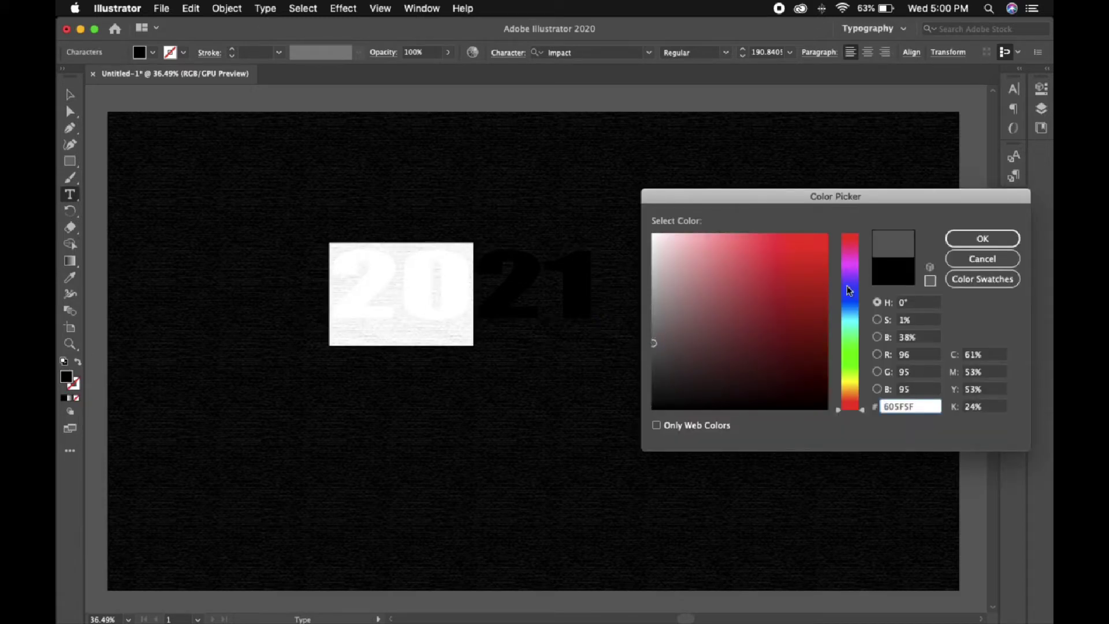
pyautogui.click(976, 239)
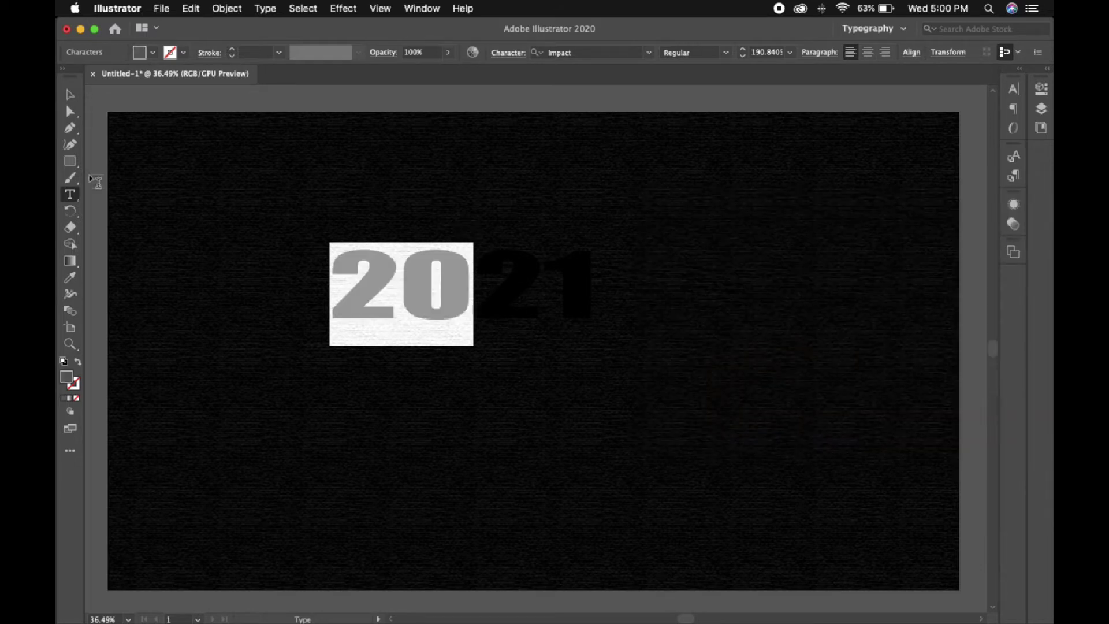
# - Fill the last two digits, "21", of the year text with a strong red
pyautogui.click(587, 271)
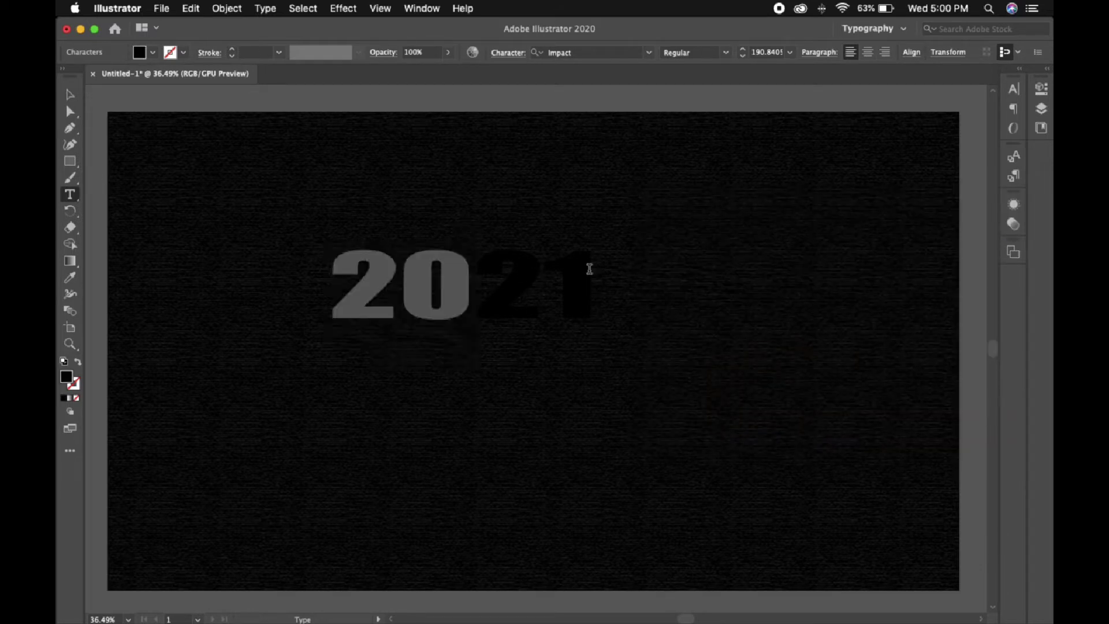
pyautogui.moveTo(588, 269); pyautogui.dragTo(508, 266)
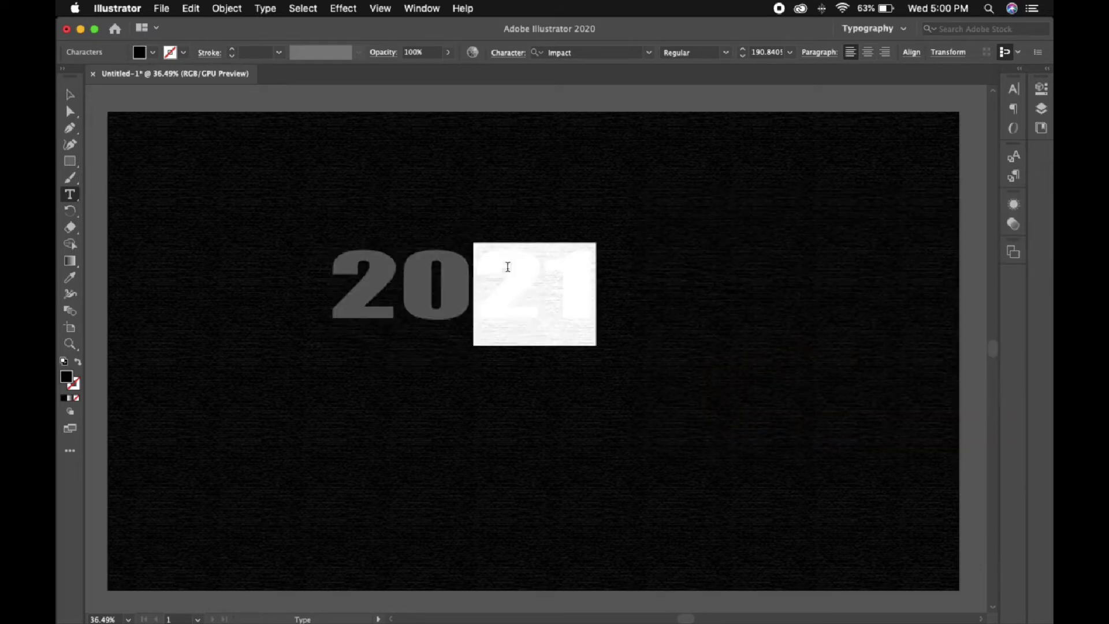
pyautogui.doubleClick(68, 379)
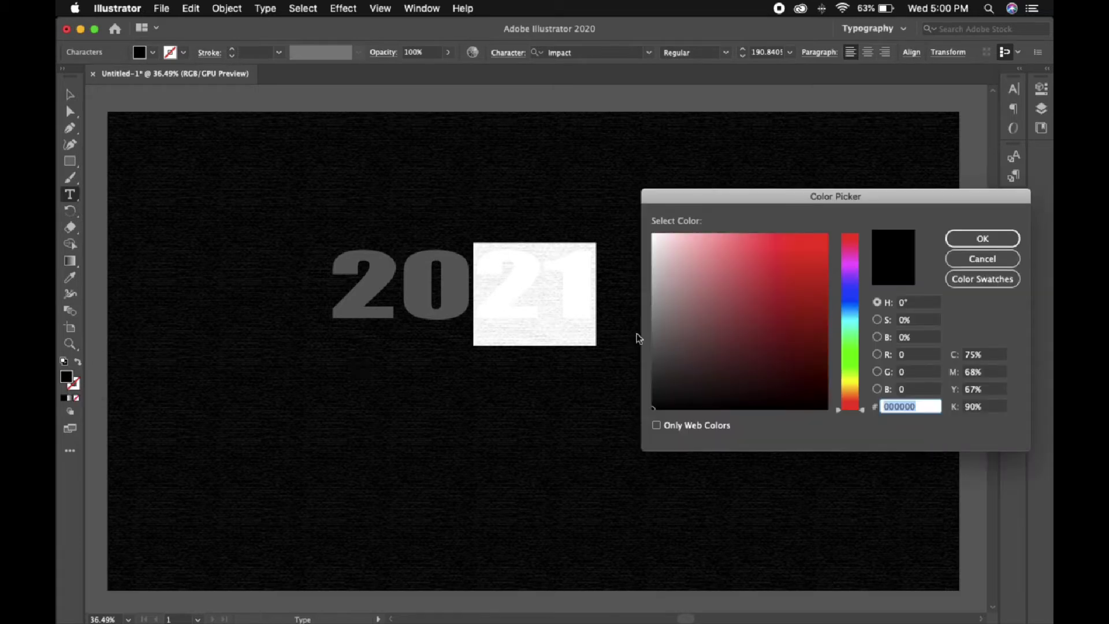
pyautogui.click(825, 279)
pyautogui.click(969, 240)
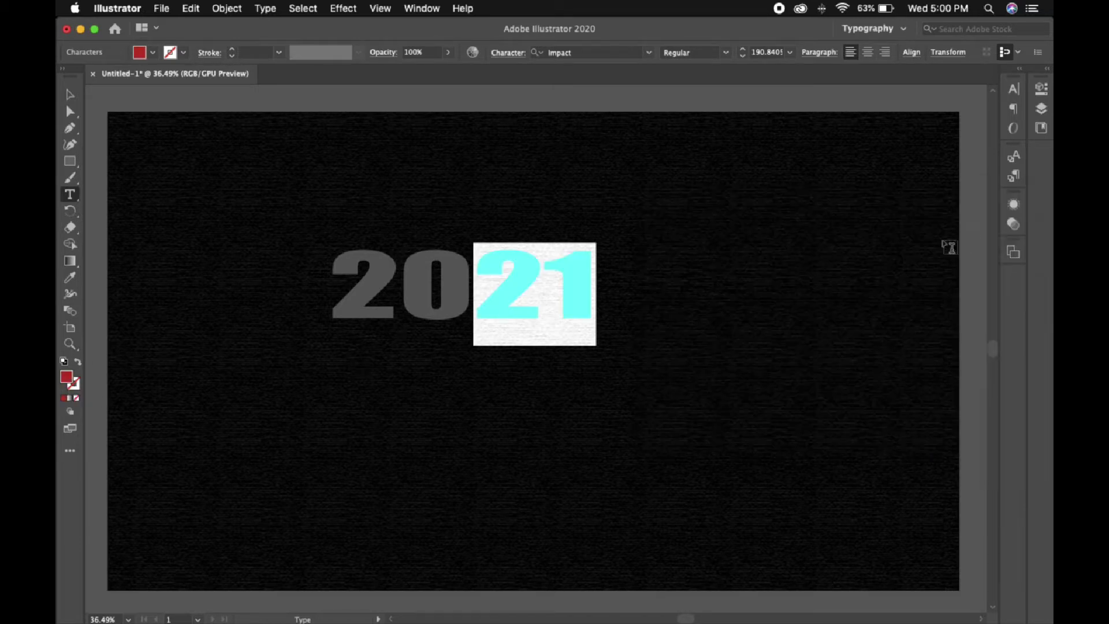
# - Shift the "2021" text slightly right on the artboard and enlarge it to about 196 pt
pyautogui.click(70, 95)
pyautogui.click(219, 106)
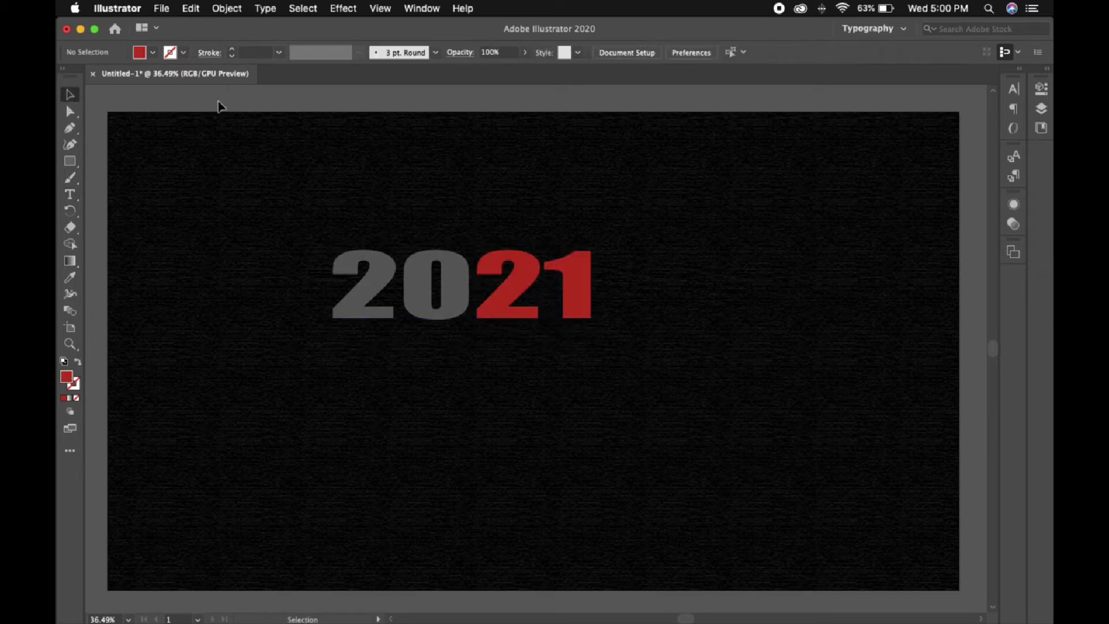
pyautogui.moveTo(506, 312); pyautogui.dragTo(549, 313)
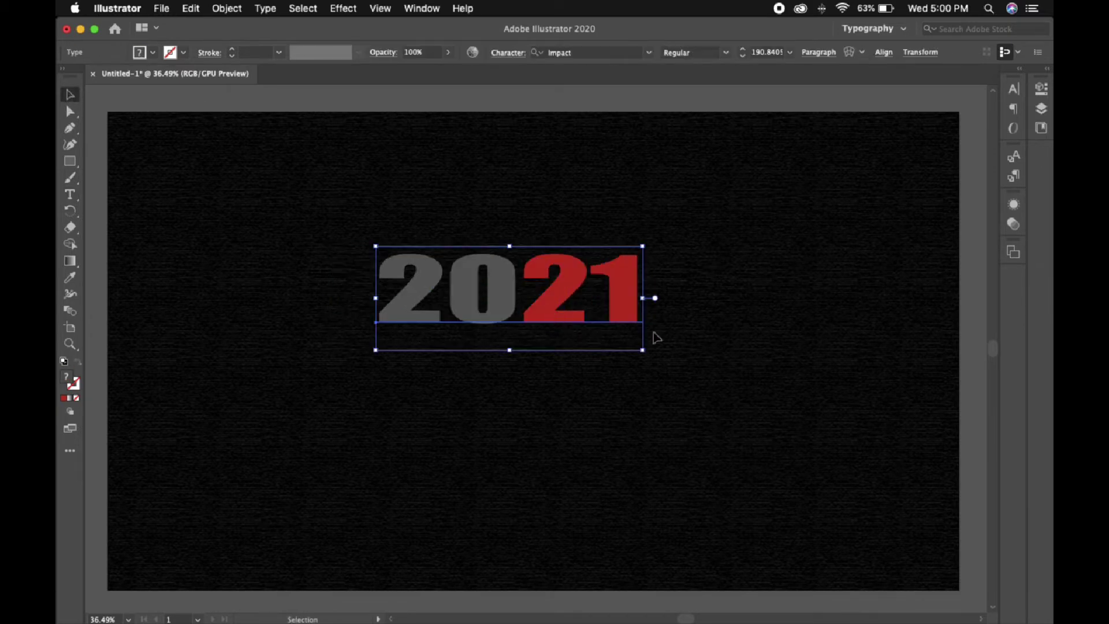
pyautogui.moveTo(643, 350); pyautogui.dragTo(651, 353)
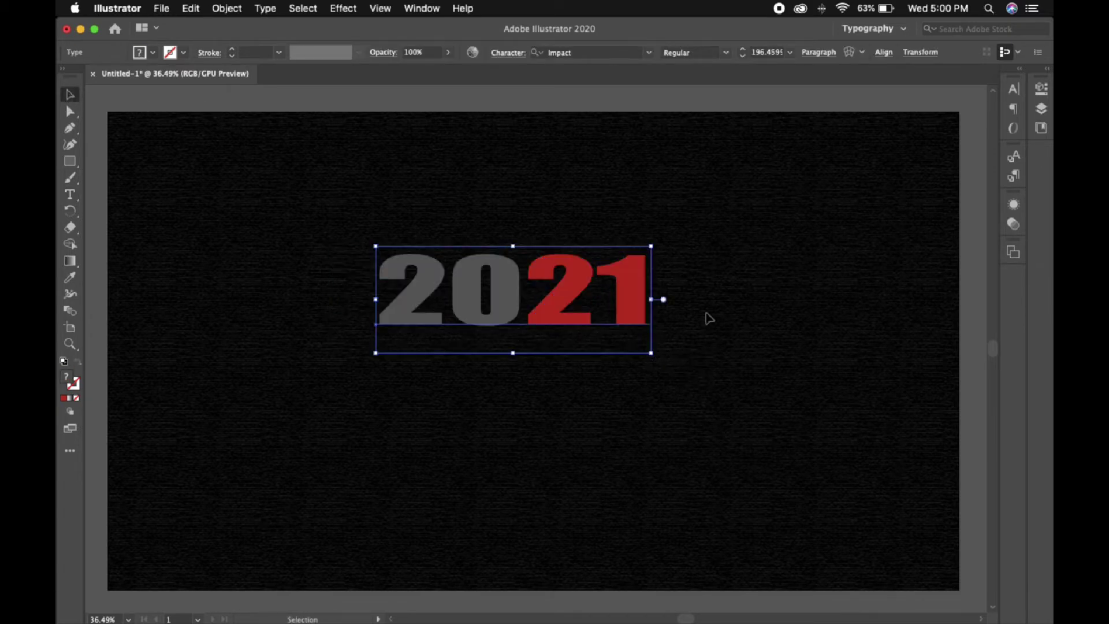
pyautogui.click(709, 317)
# - Apply the Rough Pastels artistic effect with a stroke length of 9 to the "2021" text, after previewing Film Grain and Underpainting
pyautogui.click(646, 312)
pyautogui.click(351, 9)
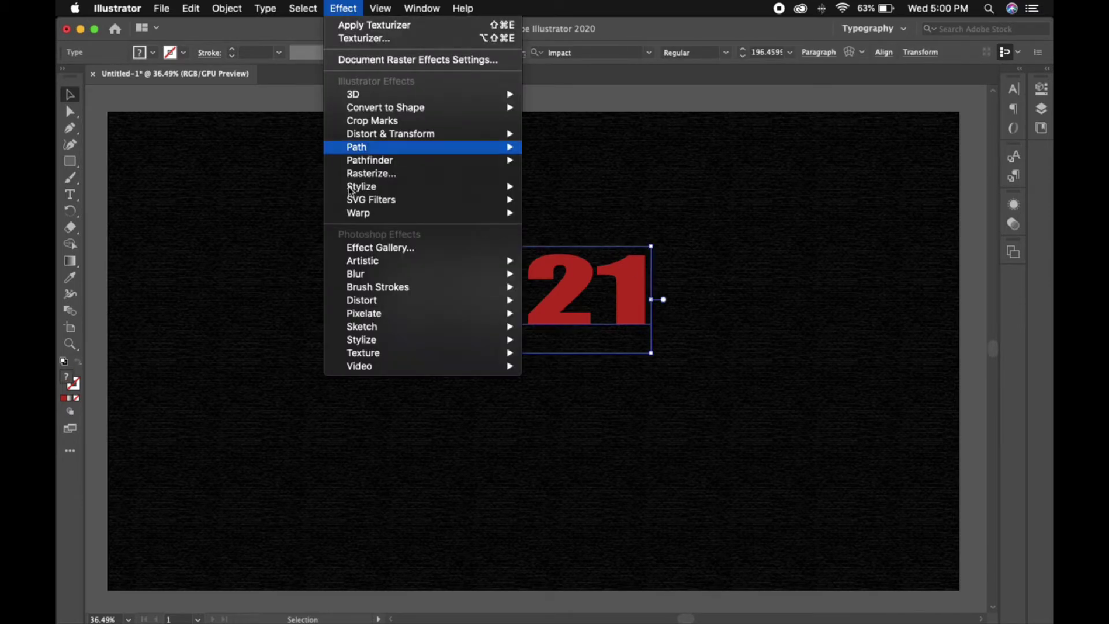
pyautogui.moveTo(371, 265)
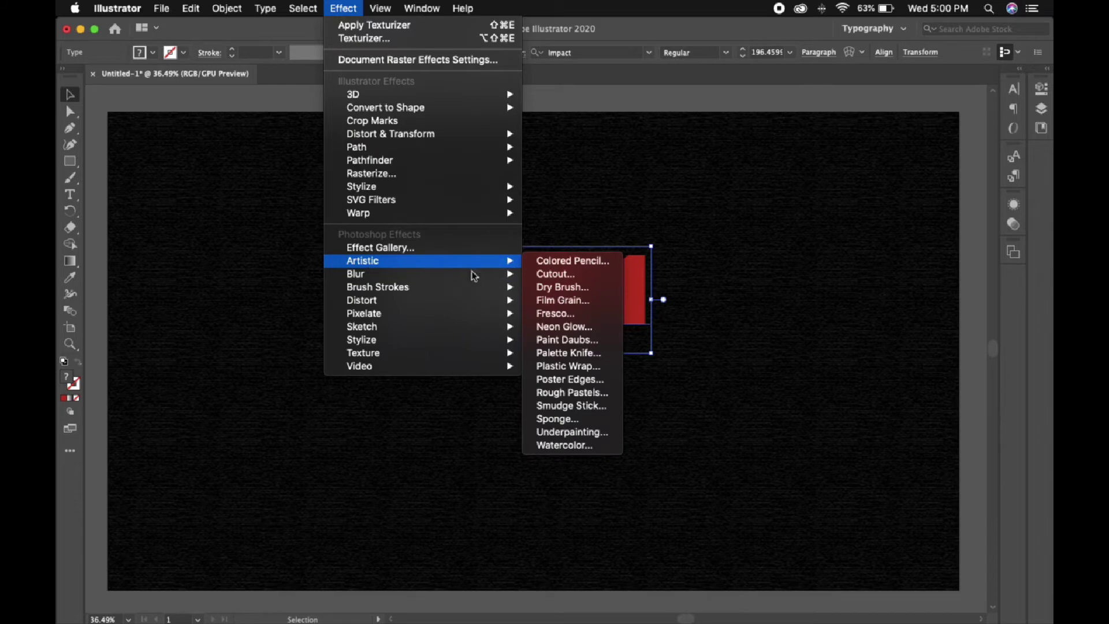
pyautogui.click(554, 300)
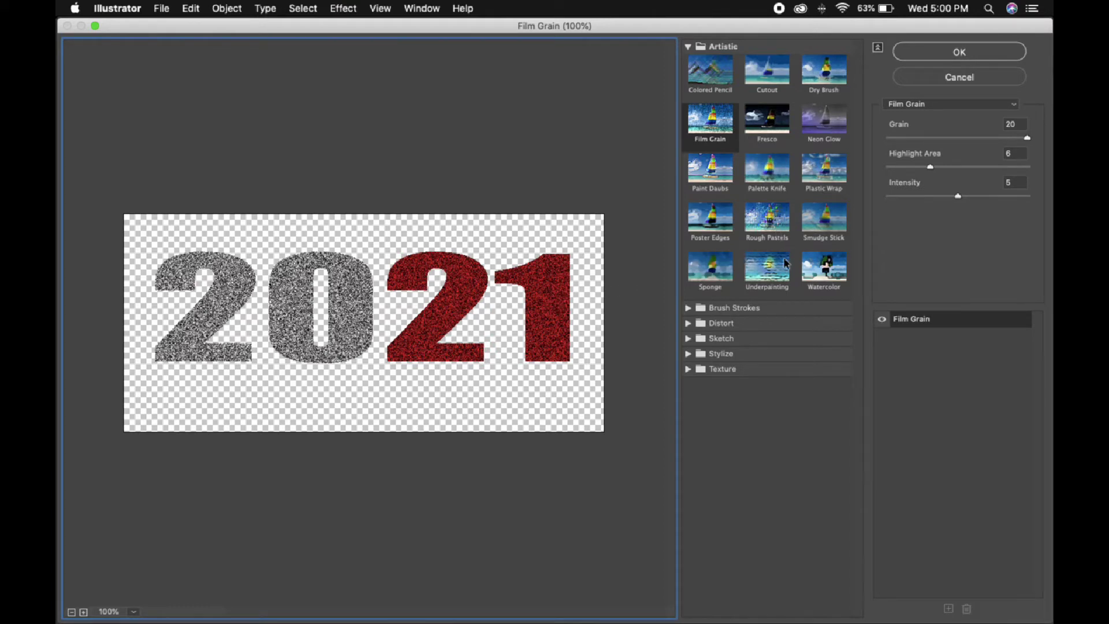
pyautogui.click(778, 281)
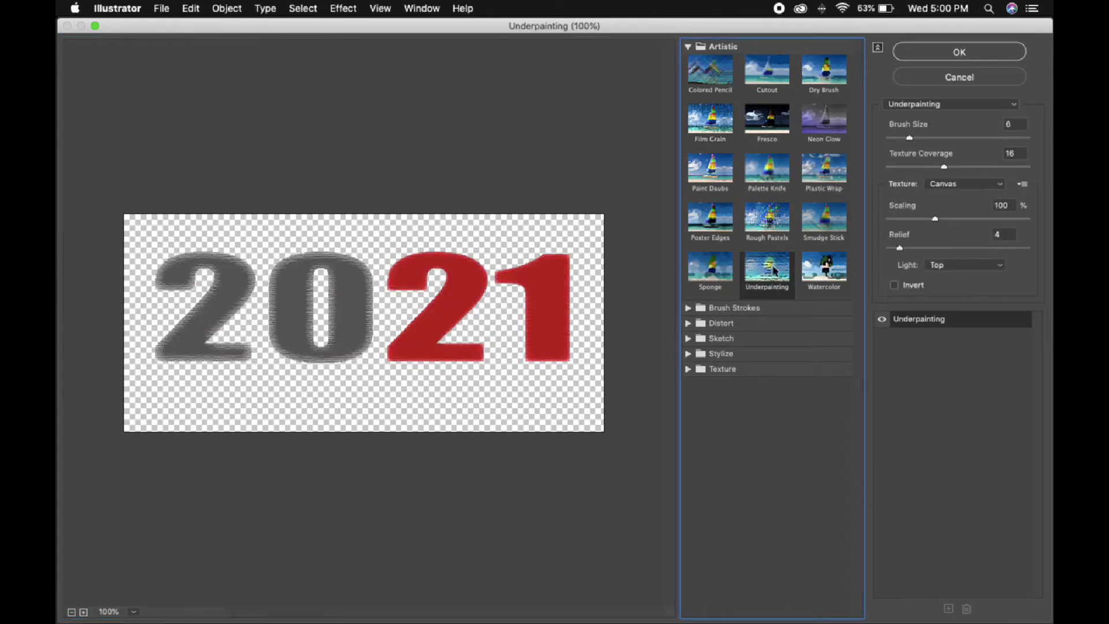
pyautogui.click(769, 227)
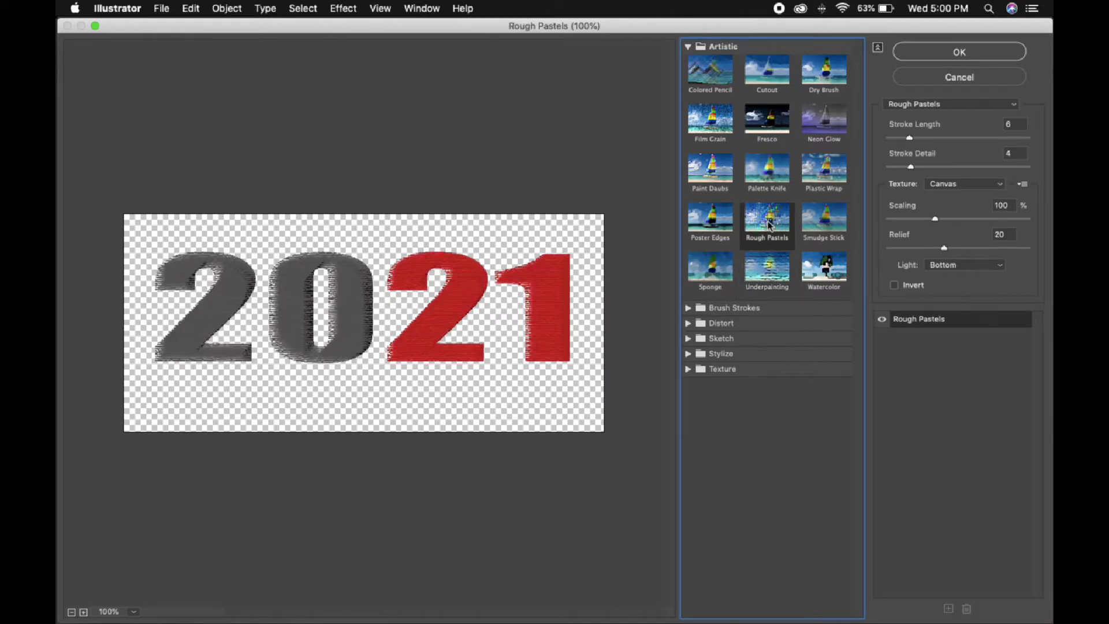
pyautogui.click(1012, 126)
pyautogui.write('9')
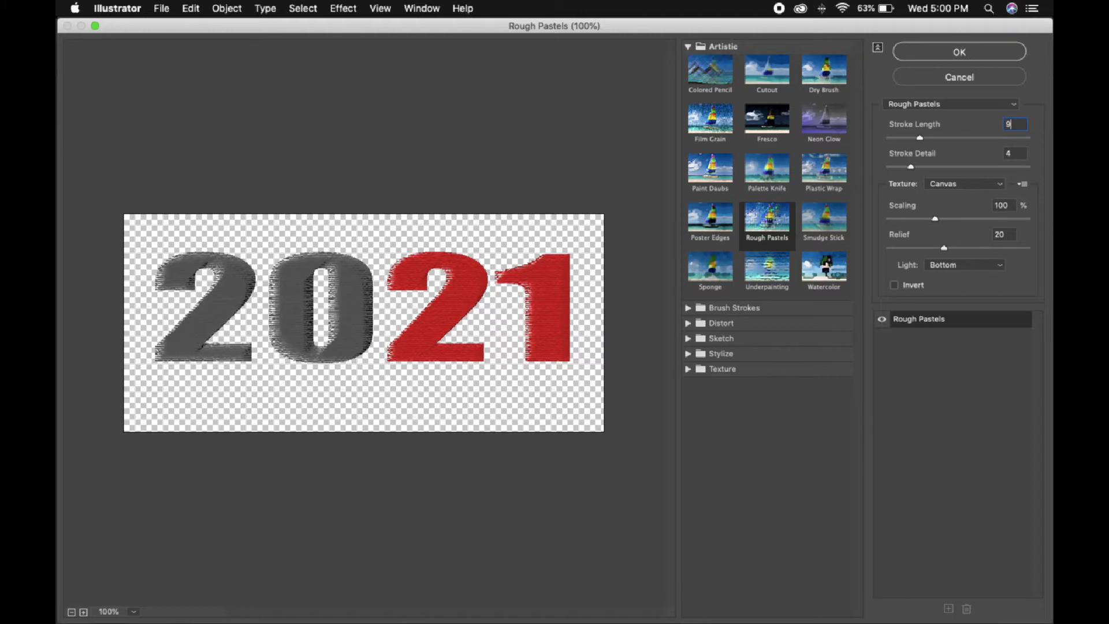
pyautogui.click(958, 53)
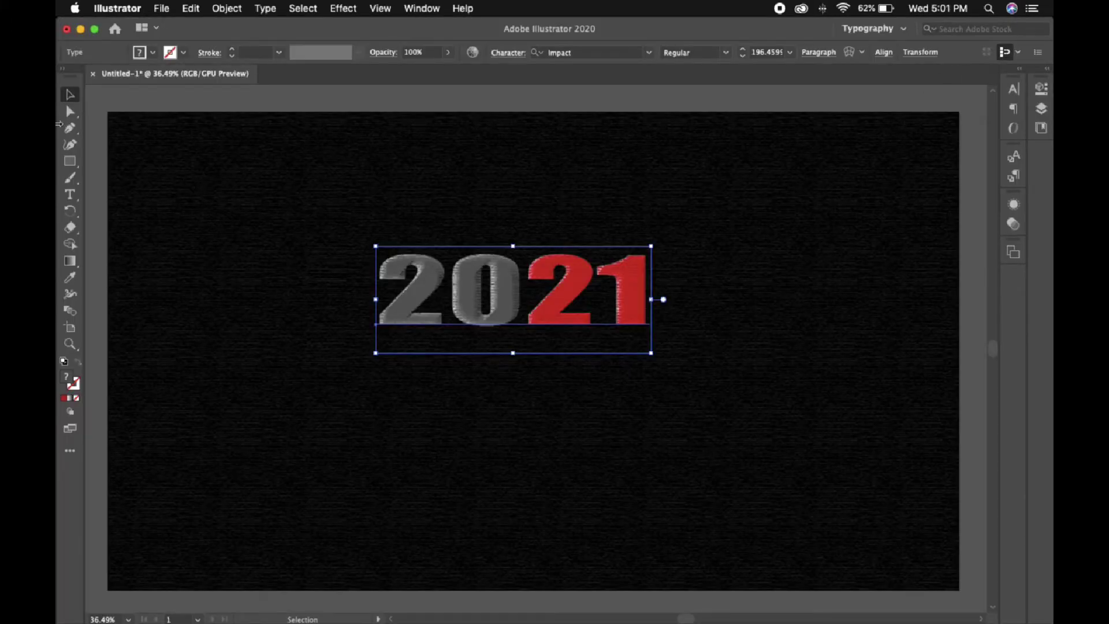
# - Fill the first two digits, "20", of the year text with the lighter grey #919090
pyautogui.click(267, 243)
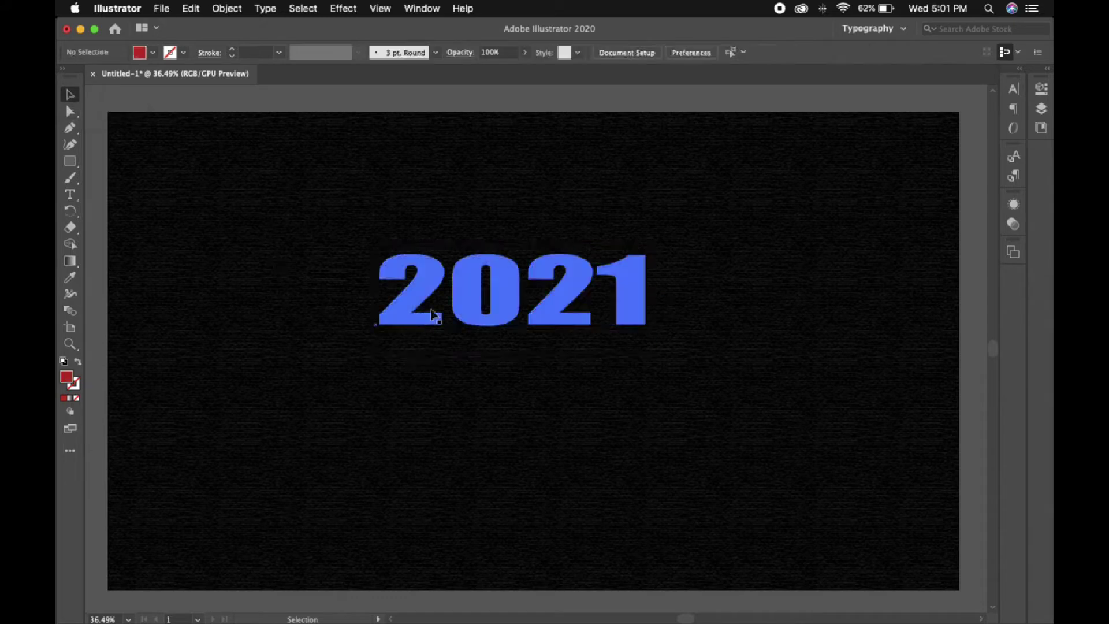
pyautogui.click(462, 305)
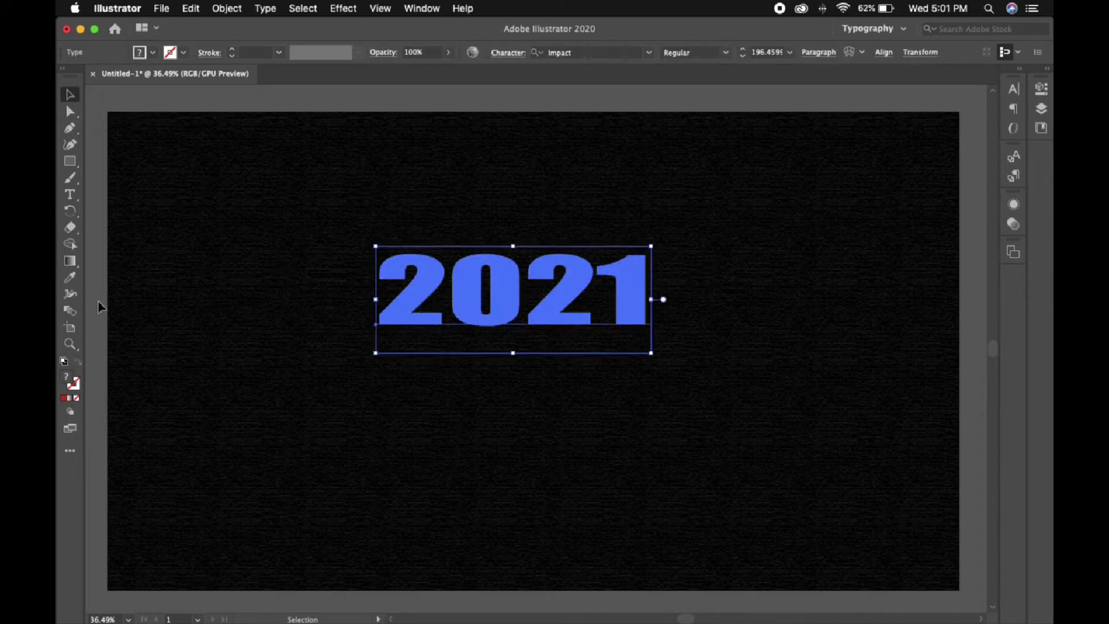
pyautogui.click(70, 194)
pyautogui.moveTo(525, 289); pyautogui.dragTo(376, 288)
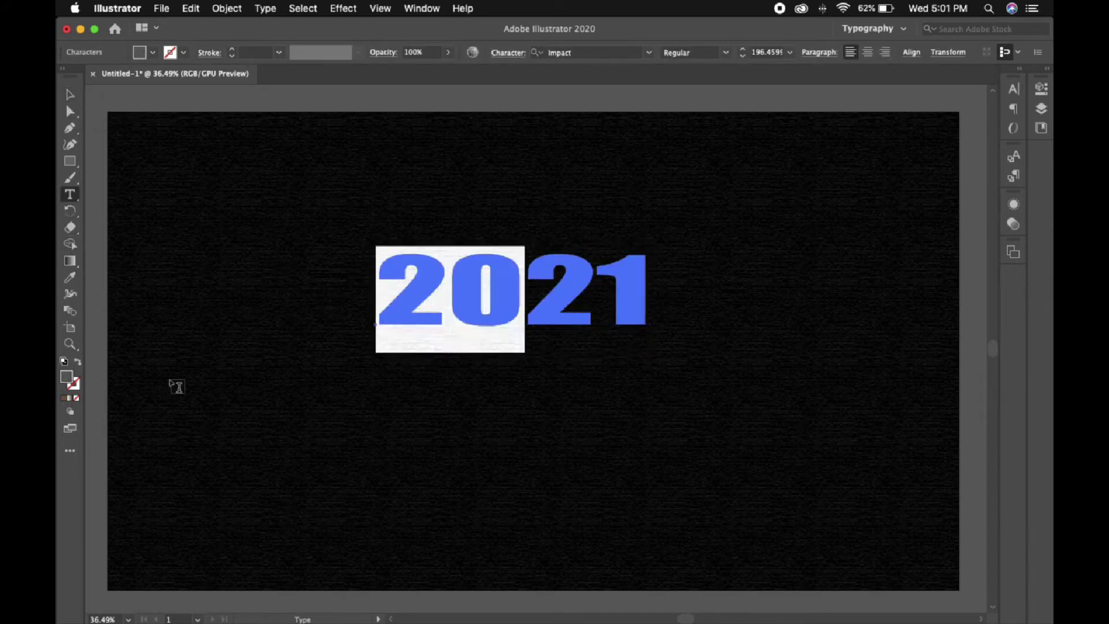
pyautogui.doubleClick(68, 380)
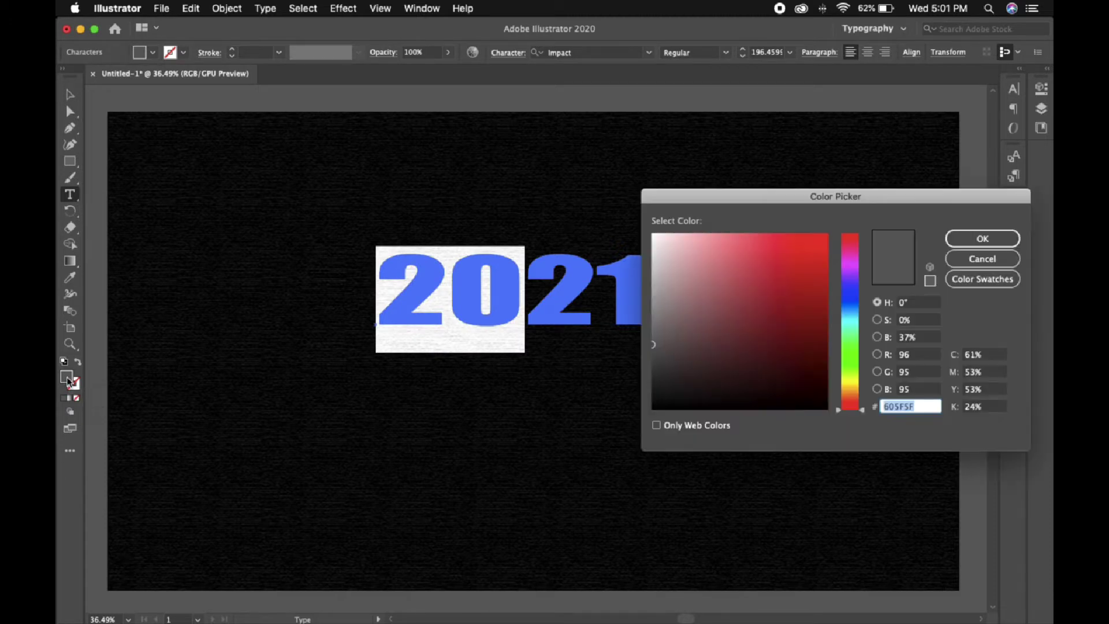
pyautogui.click(654, 327)
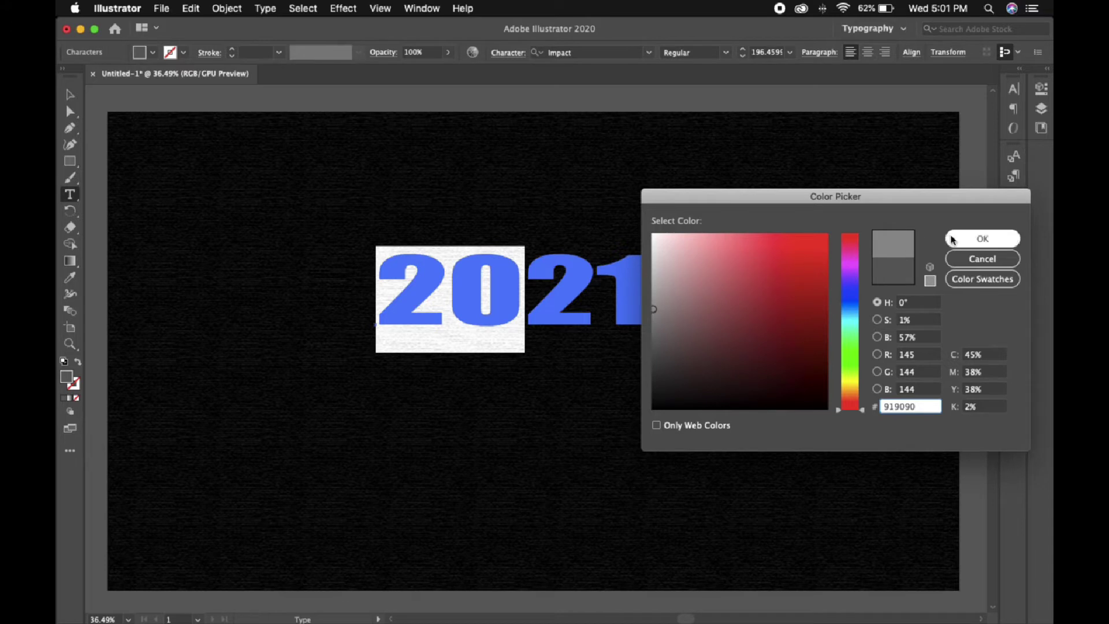
pyautogui.click(982, 239)
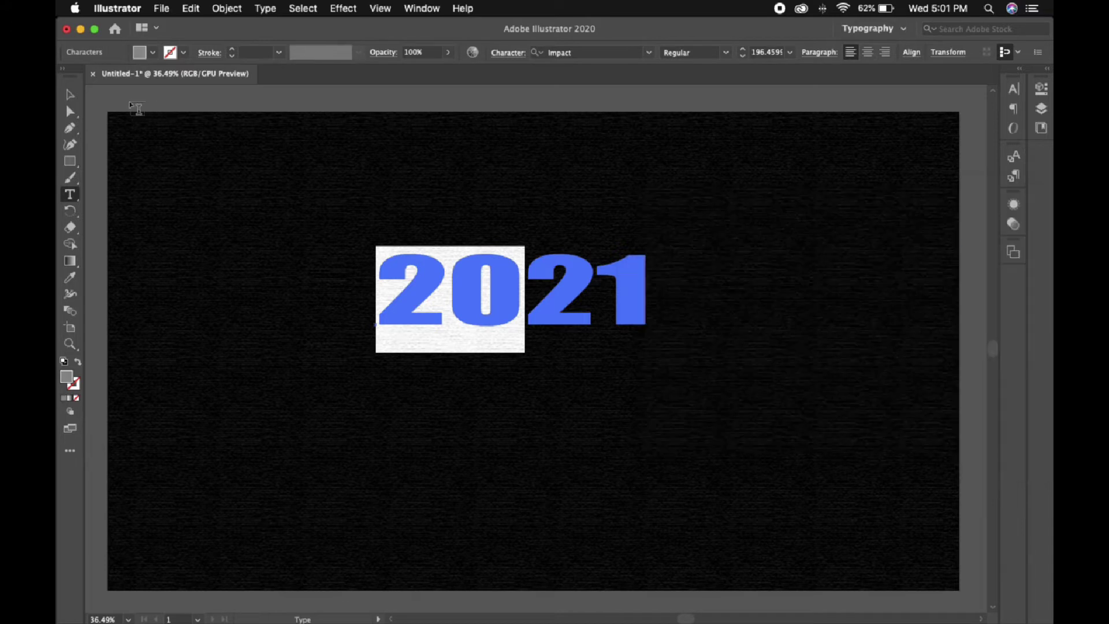
pyautogui.click(69, 94)
pyautogui.click(251, 214)
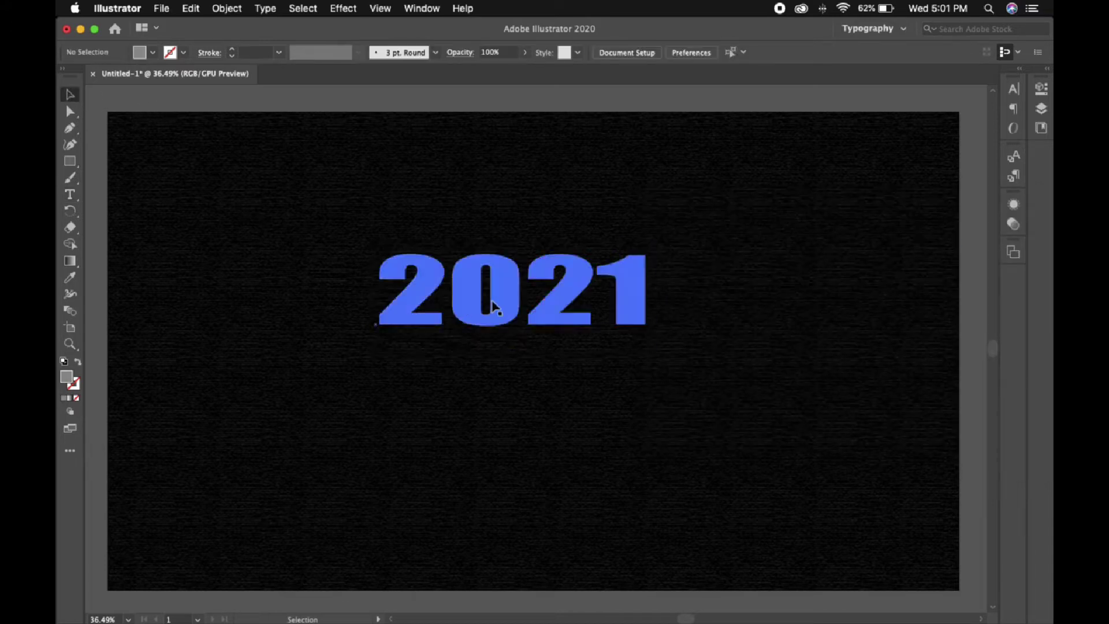
# - Rotate the "2021" text 90 degrees counterclockwise so that it reads from bottom to top
pyautogui.click(545, 299)
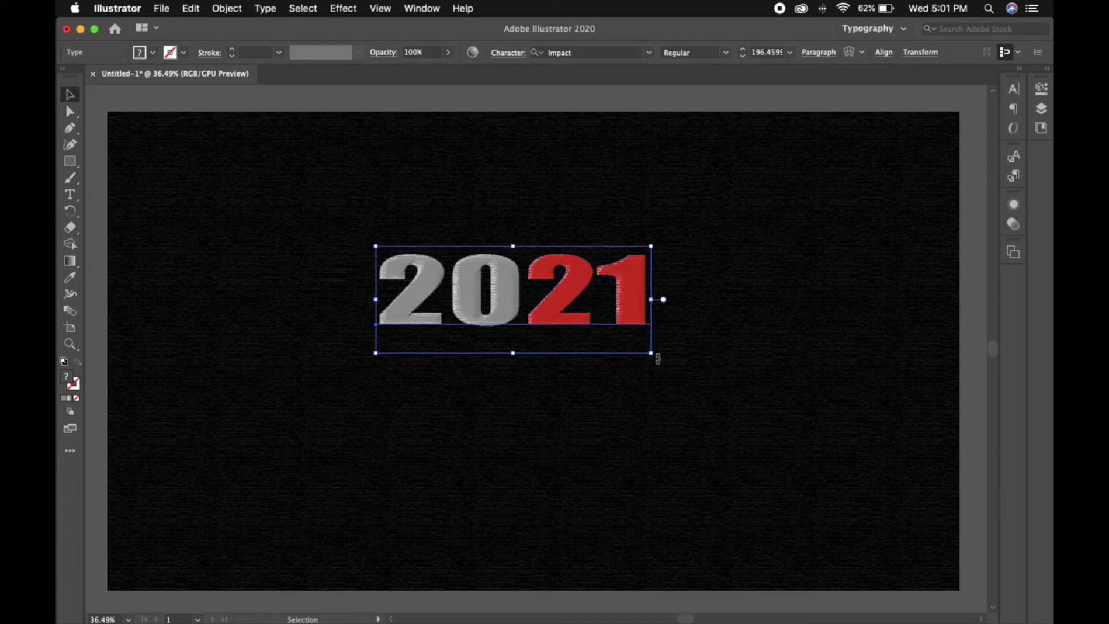
pyautogui.moveTo(658, 359); pyautogui.dragTo(537, 210)
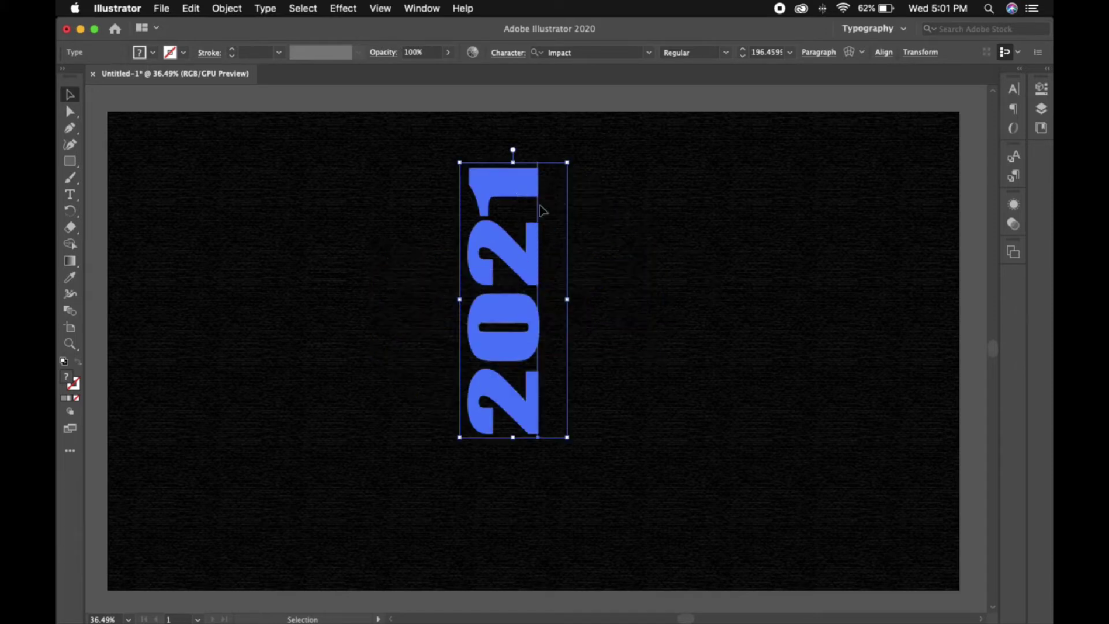
pyautogui.click(287, 262)
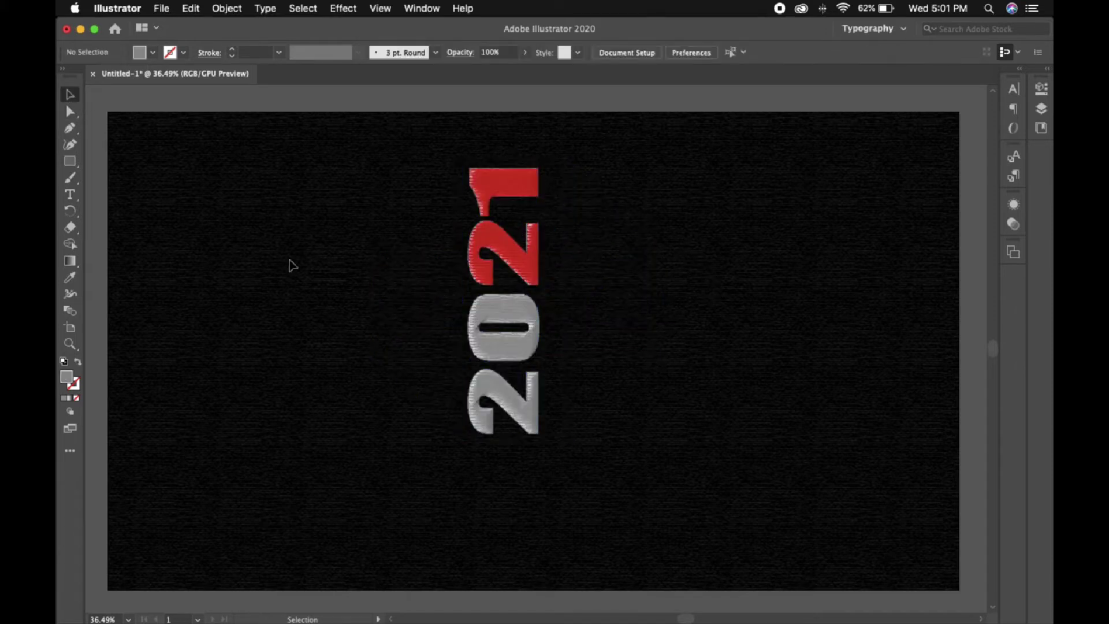
# - Move the vertical "2021" text to the artboard's right edge and enlarge it to about 265 pt
pyautogui.moveTo(501, 342); pyautogui.dragTo(821, 313)
pyautogui.moveTo(896, 414); pyautogui.dragTo(934, 522)
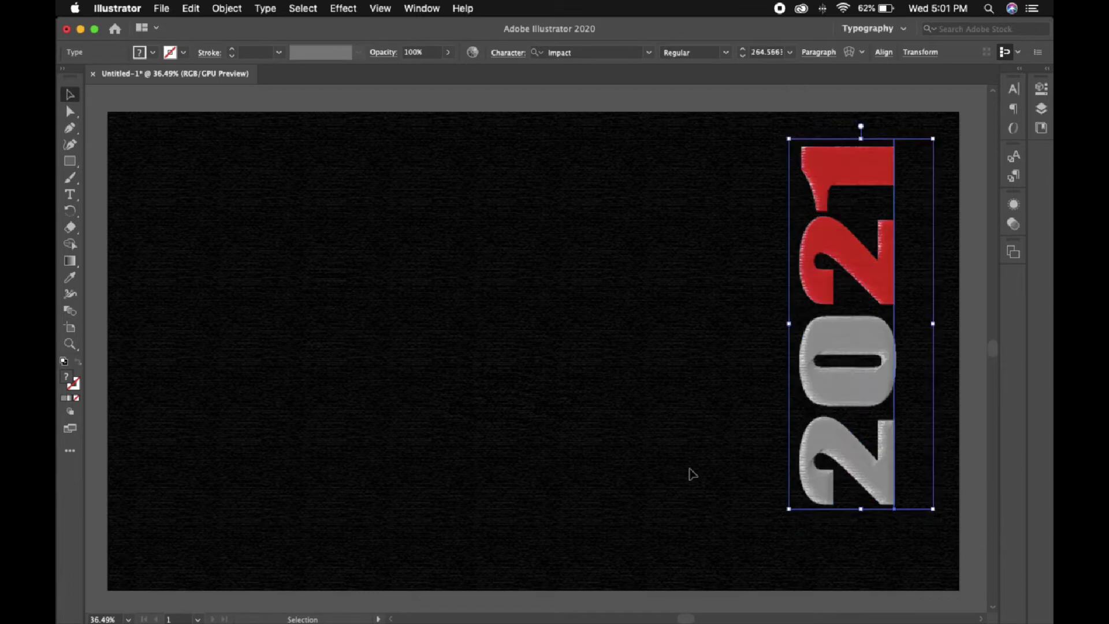
pyautogui.click(691, 472)
pyautogui.moveTo(826, 392); pyautogui.dragTo(872, 417)
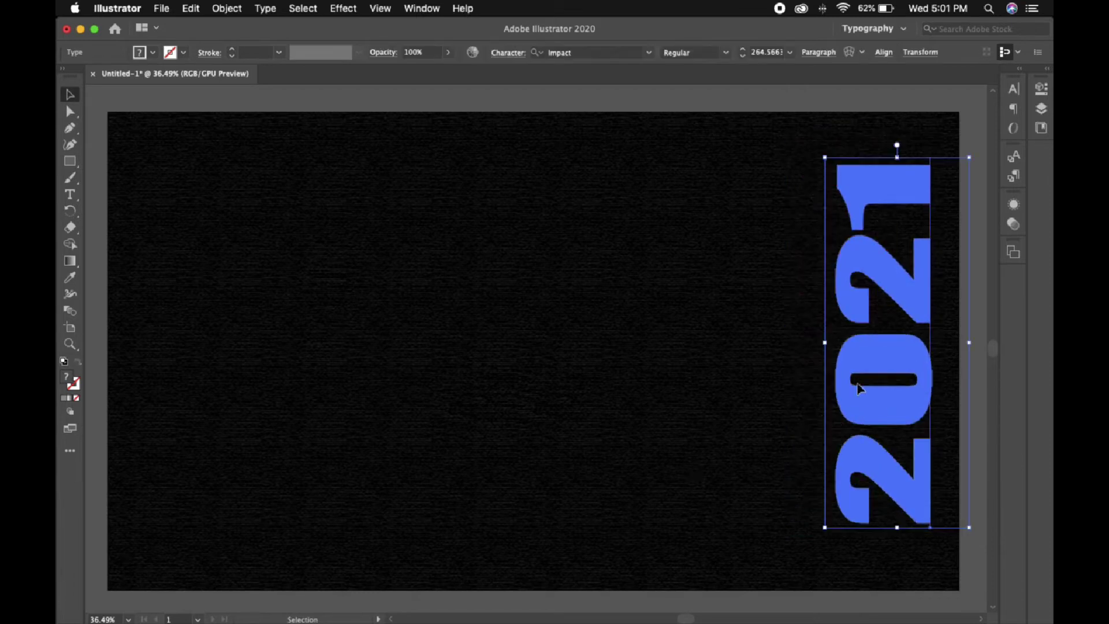
pyautogui.click(703, 346)
# - Shrink the vertical "2021" text to about 247 pt, fitting its box to the artboard's right edge, and adjust its vertical position
pyautogui.click(880, 376)
pyautogui.moveTo(965, 343); pyautogui.dragTo(938, 342)
pyautogui.moveTo(894, 156); pyautogui.dragTo(895, 161)
pyautogui.click(792, 99)
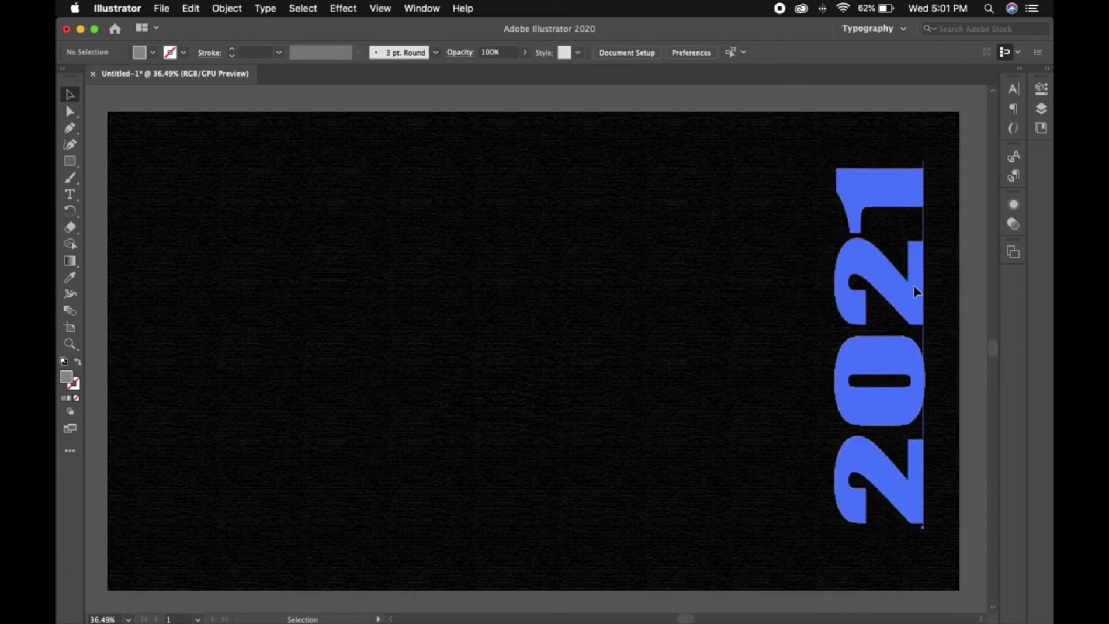
pyautogui.moveTo(914, 285); pyautogui.dragTo(913, 274)
pyautogui.click(988, 293)
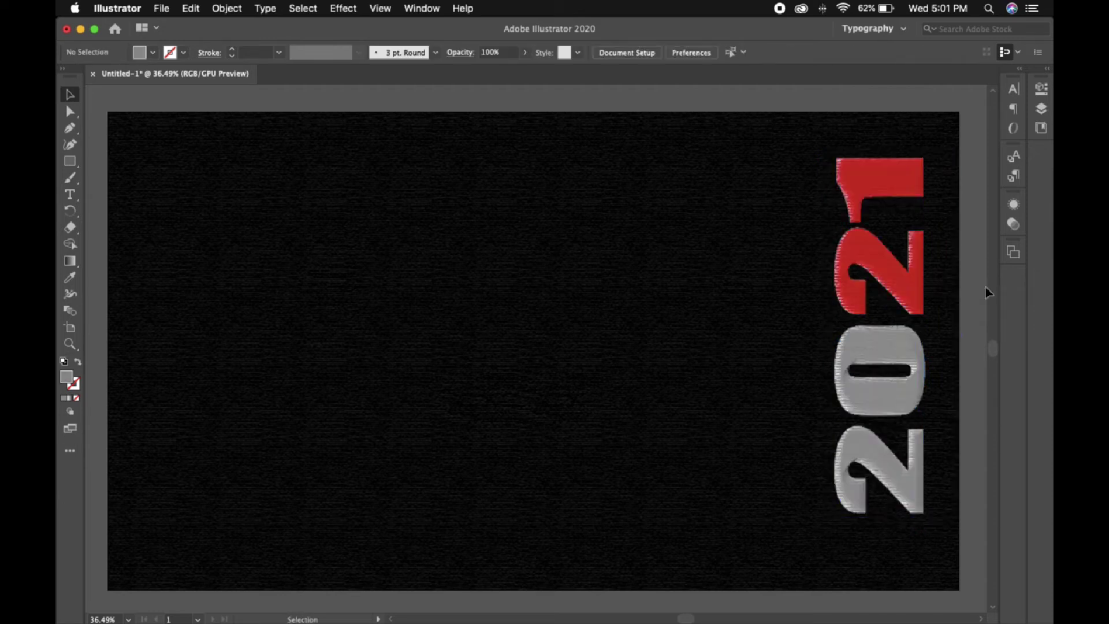
pyautogui.click(909, 398)
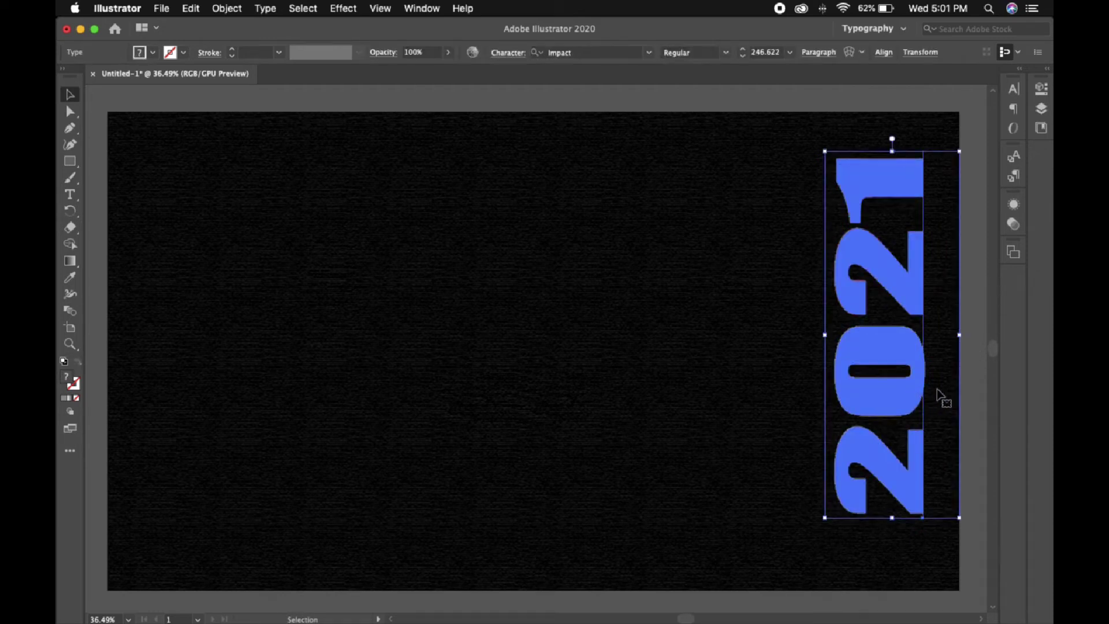
pyautogui.click(972, 391)
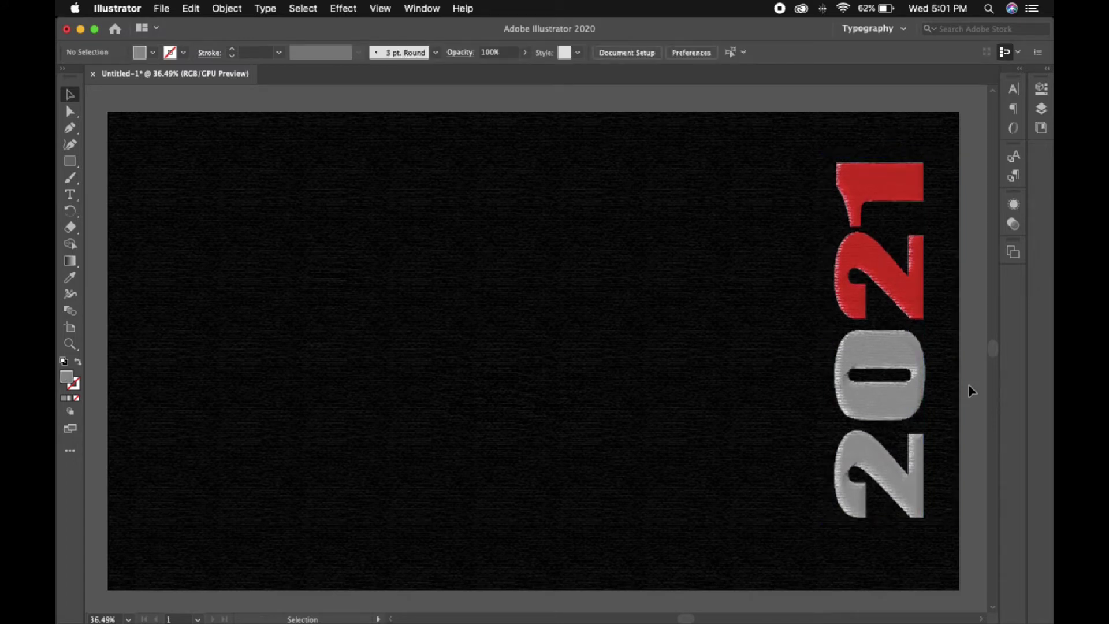
# - Open the file "my logo.ai" from the logo folder in Downloads
pyautogui.click(163, 11)
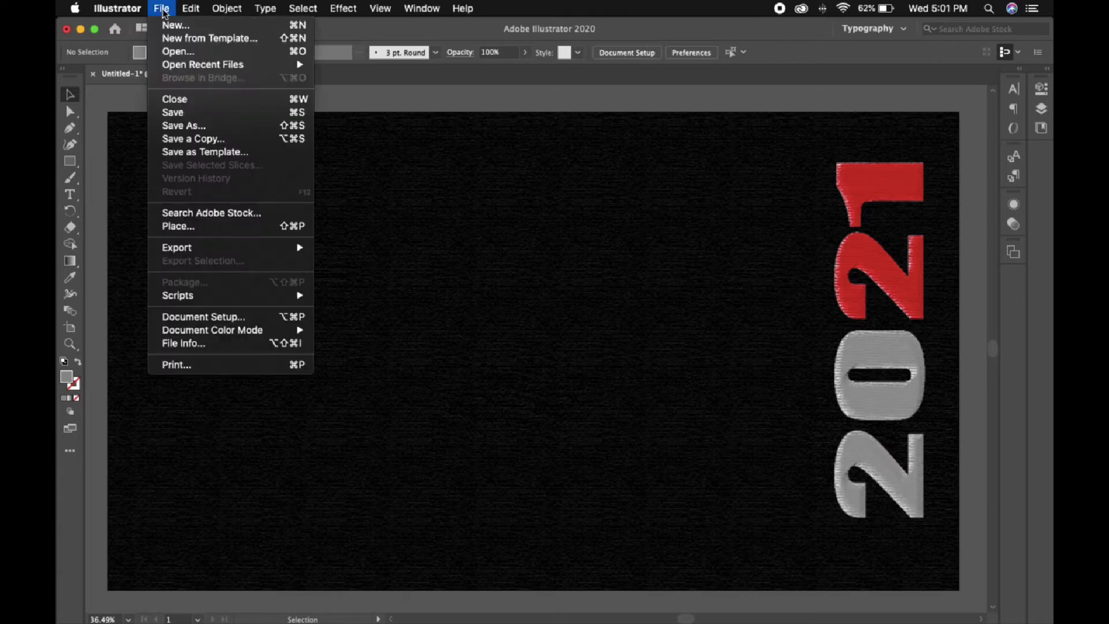
pyautogui.click(175, 55)
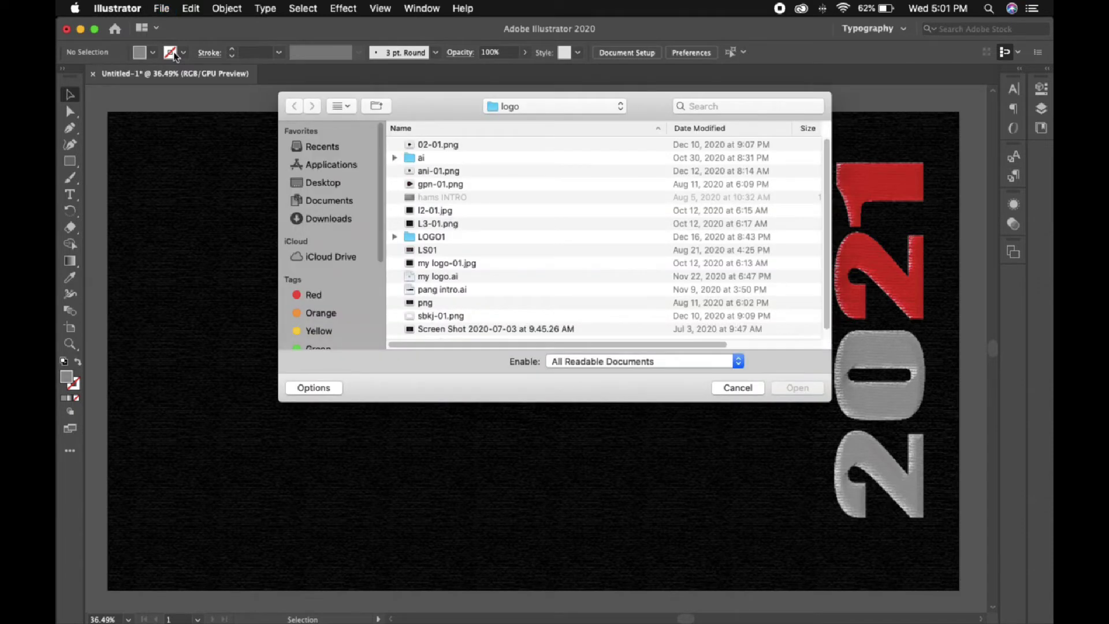
pyautogui.click(324, 182)
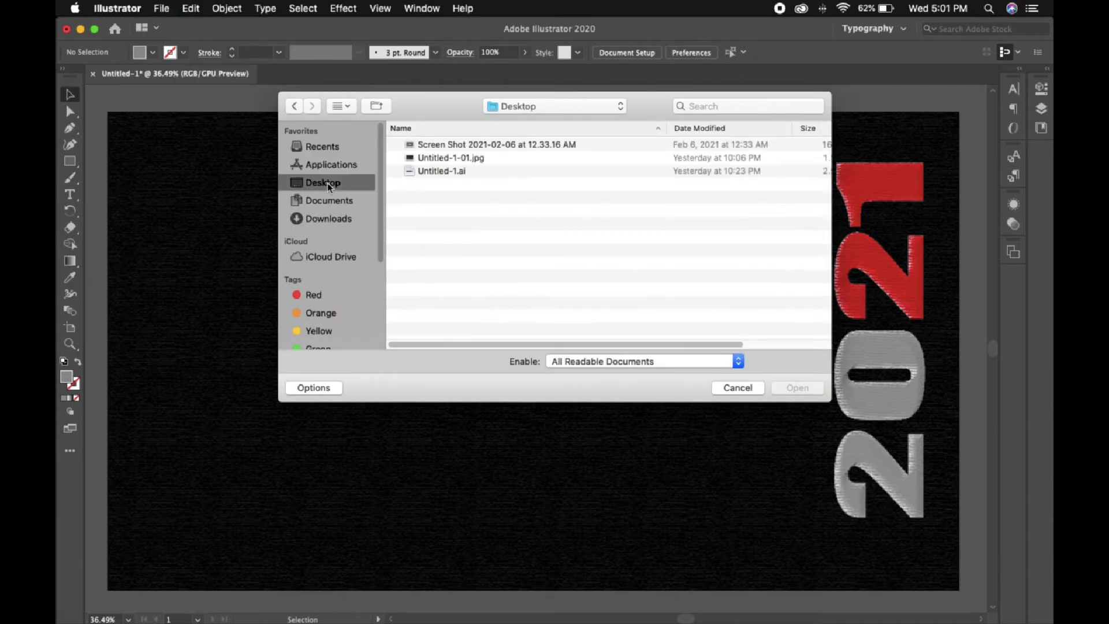
pyautogui.click(341, 220)
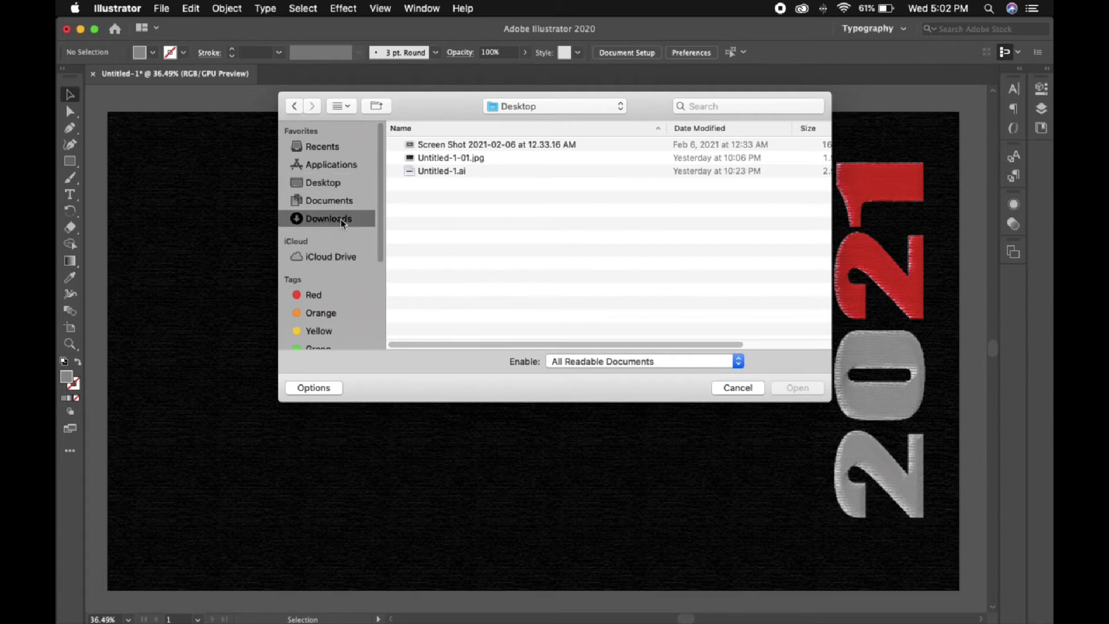
pyautogui.scroll(-10, 491, 233)
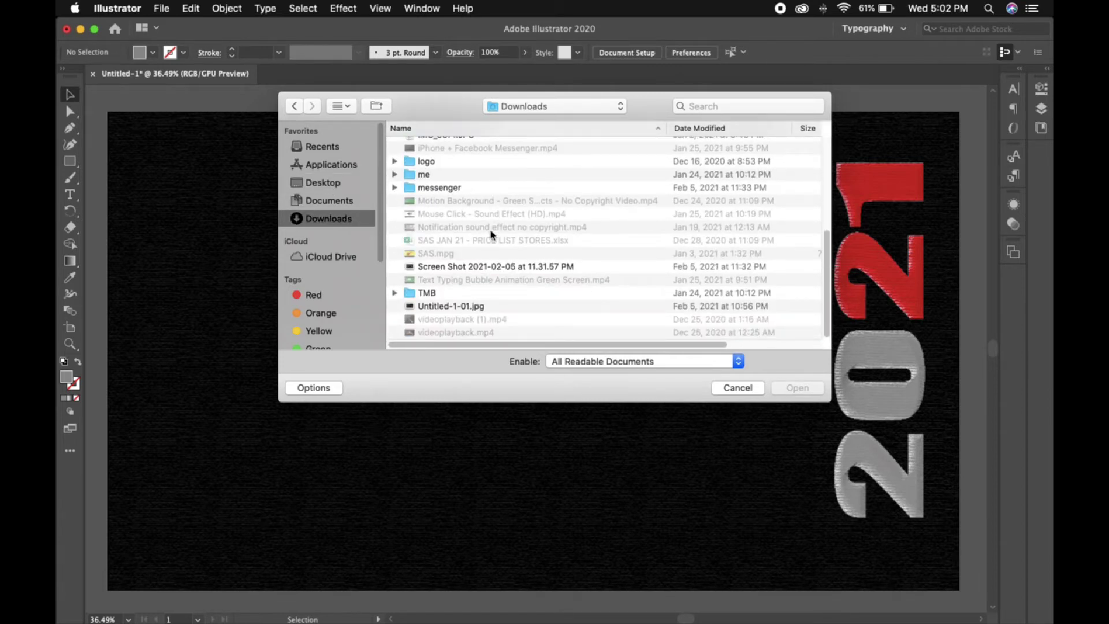
pyautogui.scroll(1, 489, 229)
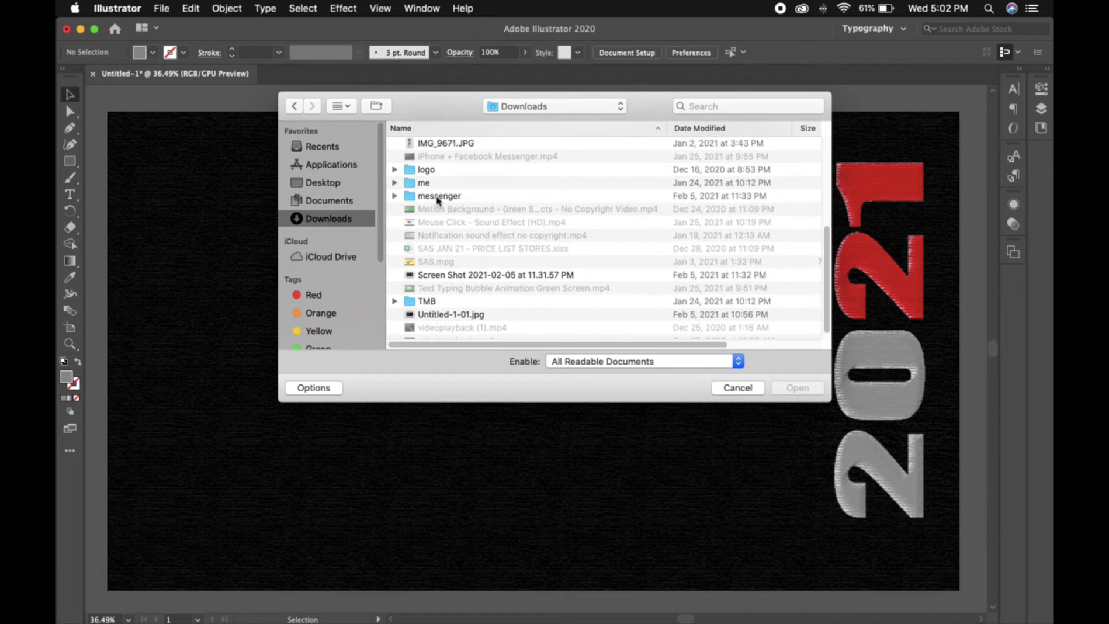
pyautogui.click(412, 171)
pyautogui.doubleClick(412, 171)
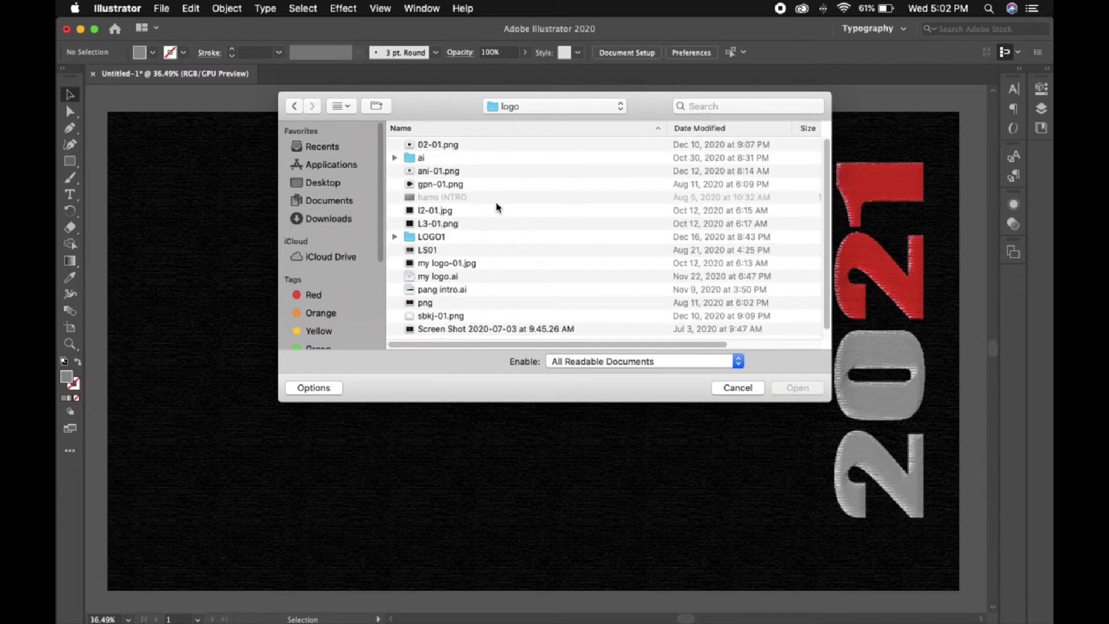
pyautogui.click(453, 280)
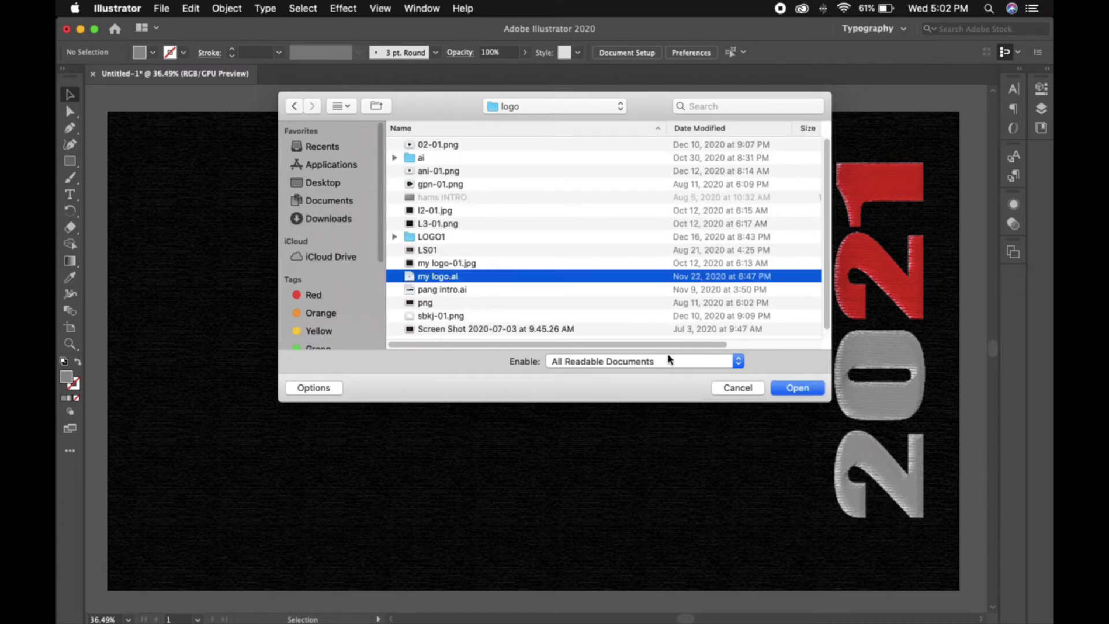
pyautogui.click(799, 389)
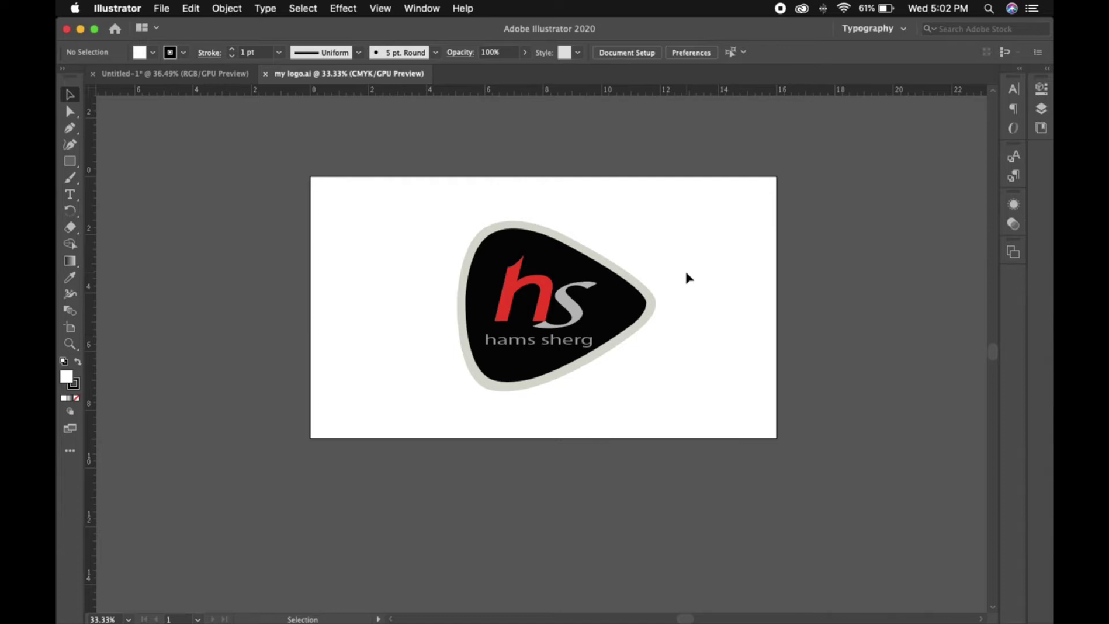
# - Bring the whole logo from "my logo.ai" into the Untitled-1 design, placing it in the upper-left area of the artboard
pyautogui.moveTo(446, 224); pyautogui.dragTo(670, 398)
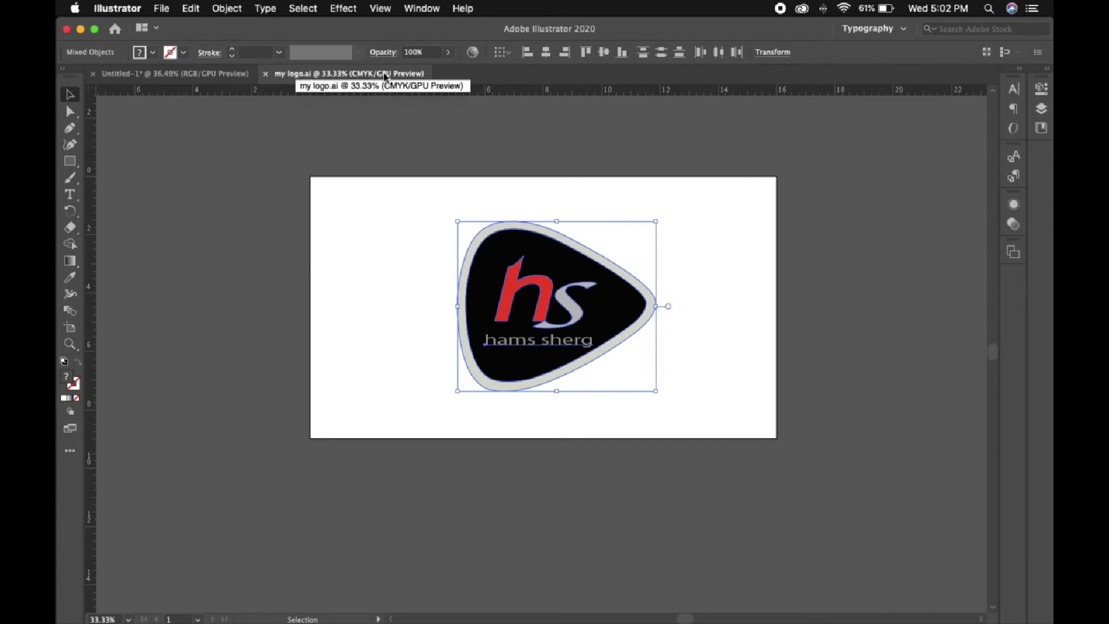
pyautogui.moveTo(549, 272); pyautogui.dragTo(207, 78)
pyautogui.moveTo(364, 218); pyautogui.dragTo(478, 337)
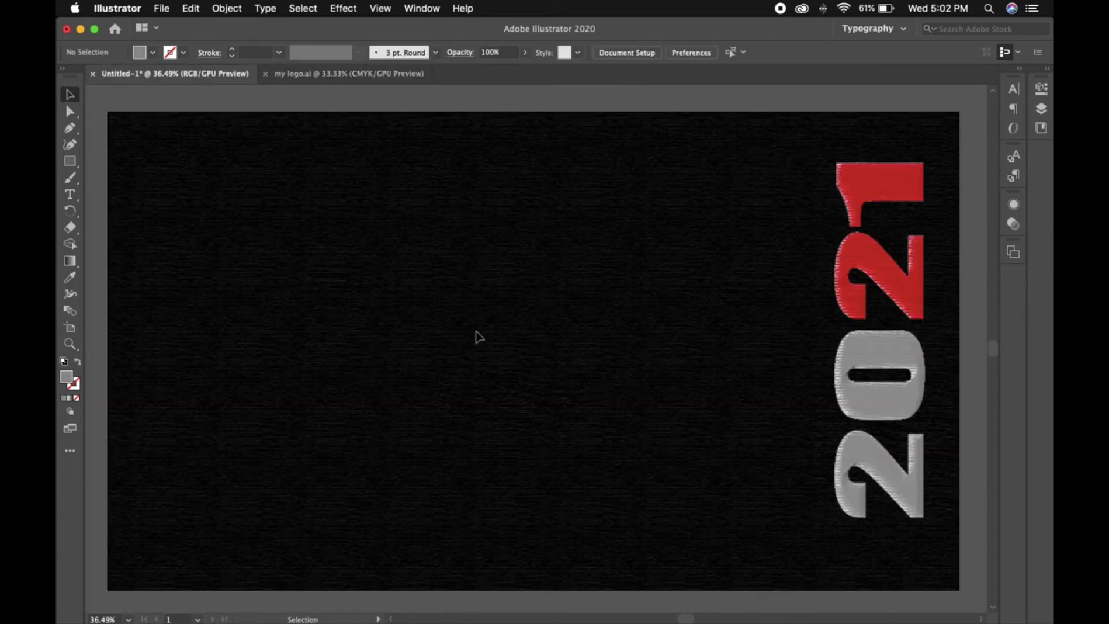
pyautogui.click(347, 74)
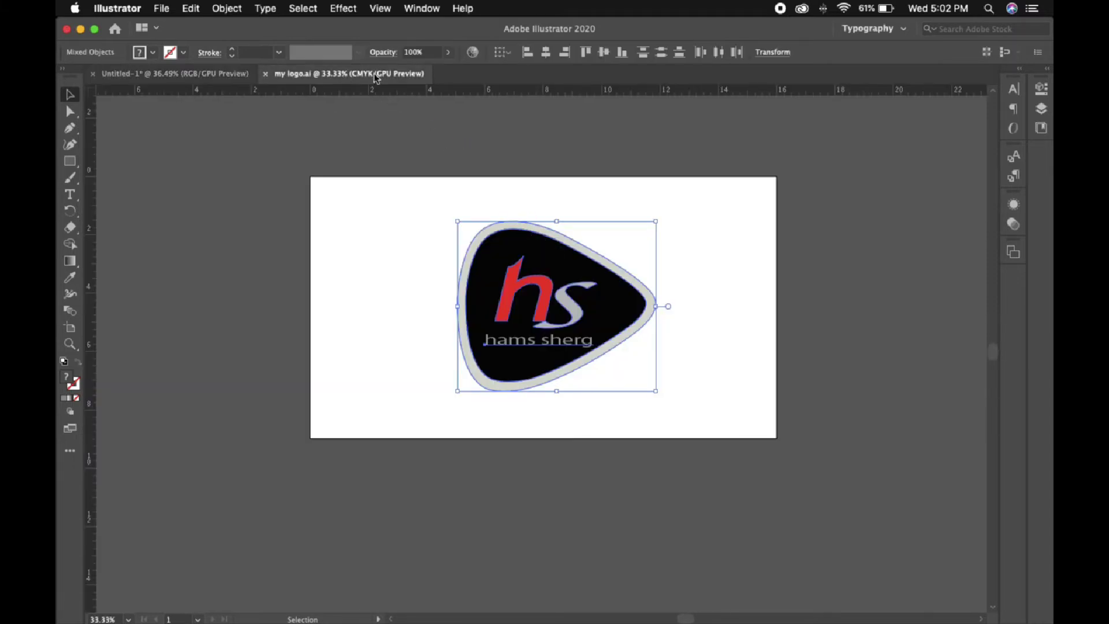
pyautogui.moveTo(375, 77); pyautogui.dragTo(728, 147)
pyautogui.moveTo(898, 326); pyautogui.dragTo(387, 293)
pyautogui.moveTo(457, 307); pyautogui.dragTo(358, 194)
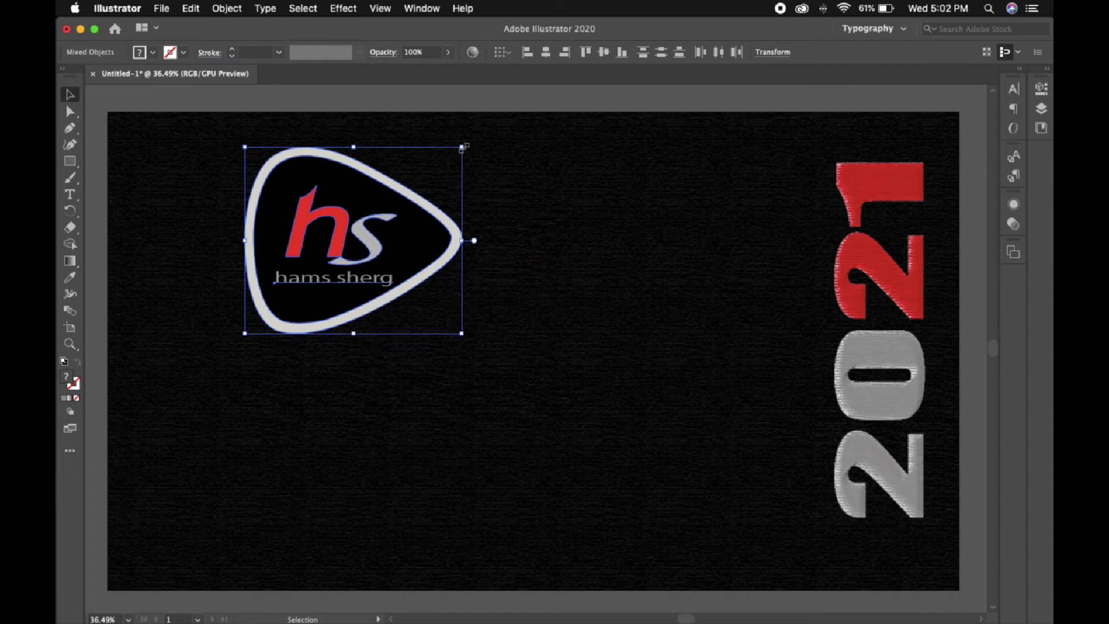
# - Shrink the logo to roughly 60 percent of its size and place it beside the red "1", undoing any accidental shift of its outline
pyautogui.moveTo(462, 147); pyautogui.dragTo(379, 218)
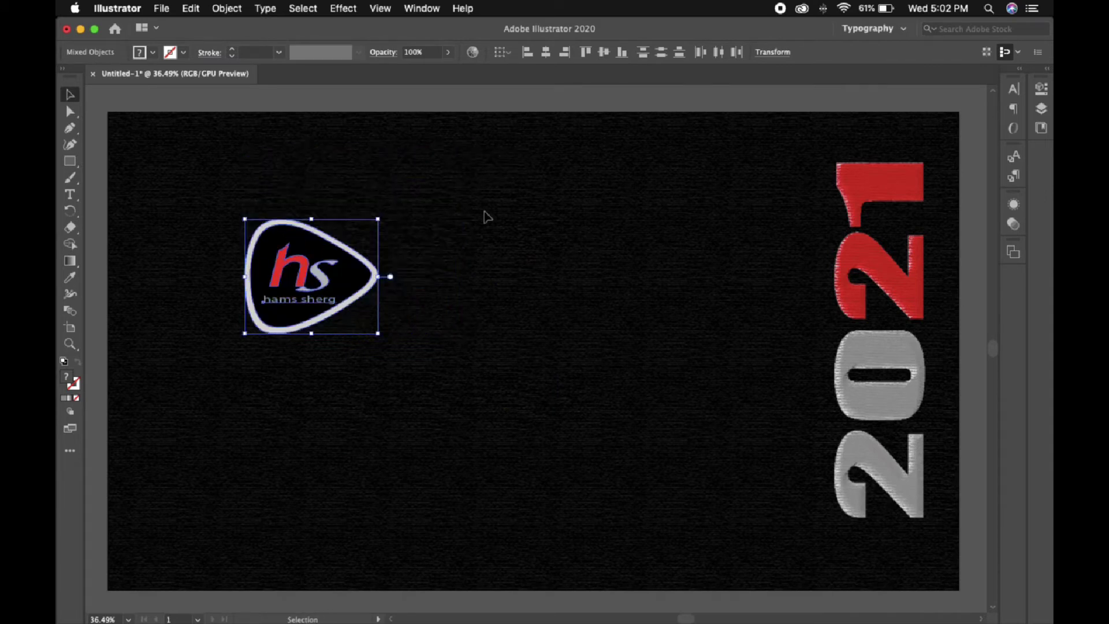
pyautogui.click(485, 216)
pyautogui.click(356, 327)
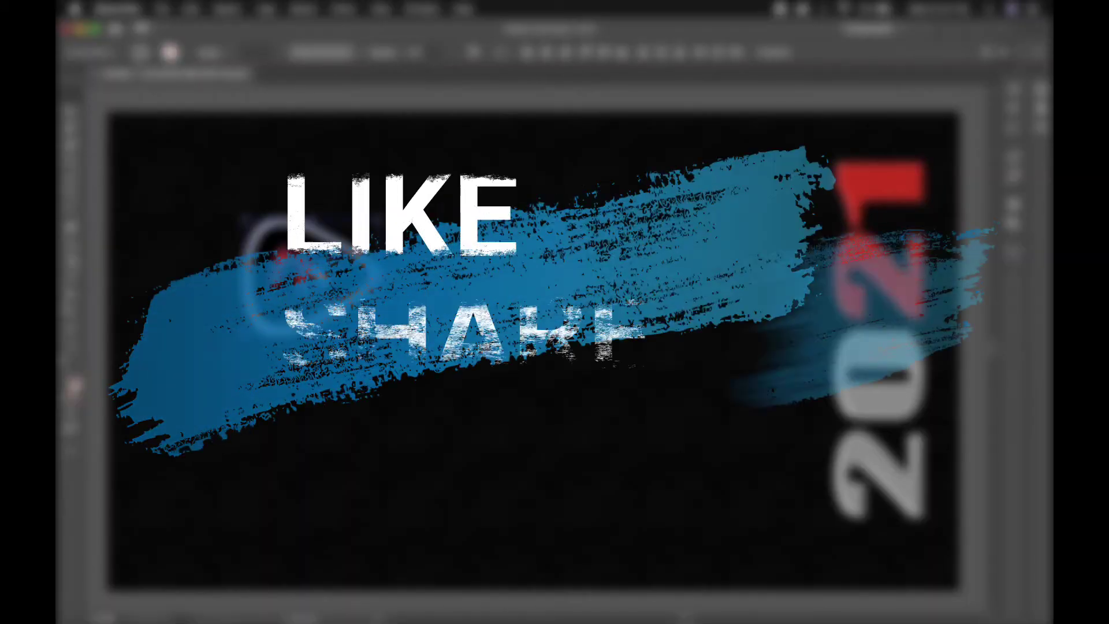
pyautogui.moveTo(306, 254); pyautogui.dragTo(745, 185)
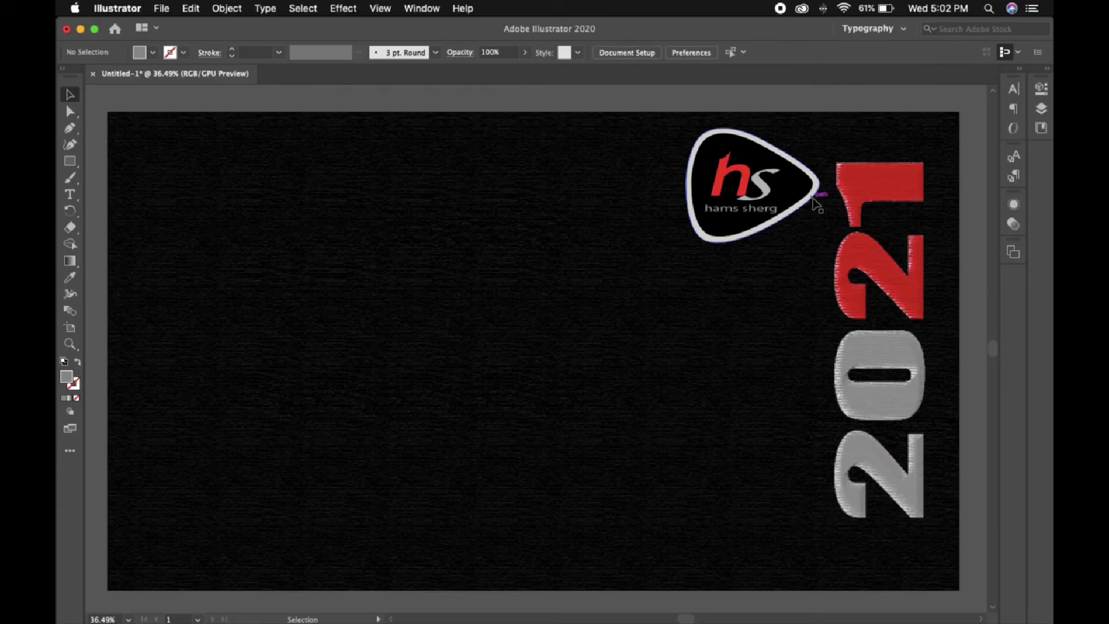
pyautogui.moveTo(807, 213); pyautogui.dragTo(743, 289)
pyautogui.press('super+z')
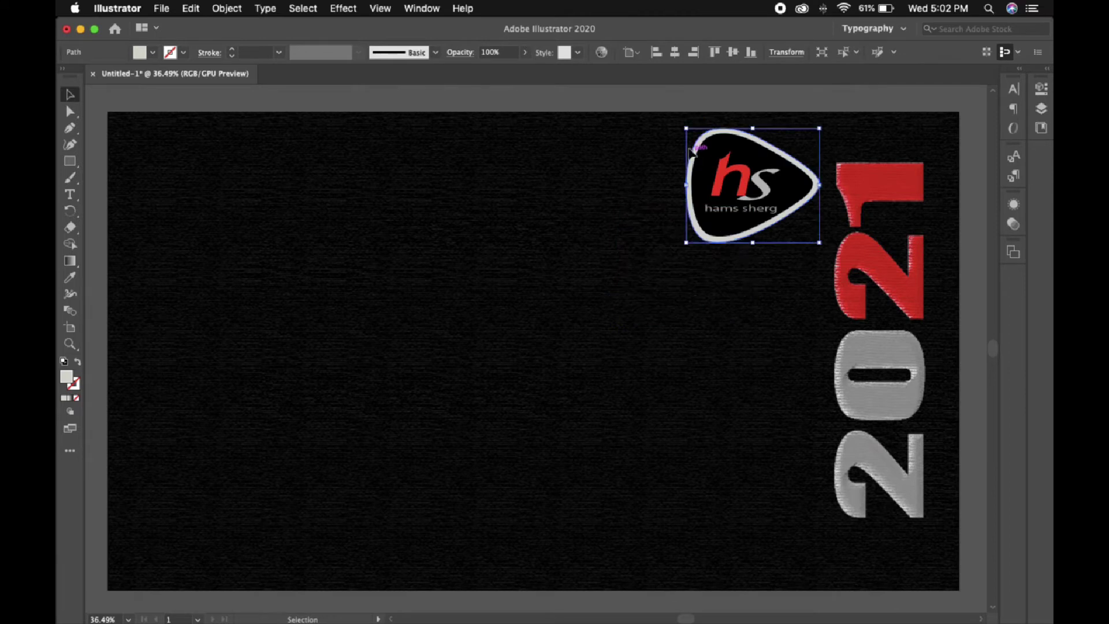
# - Duplicate the complete logo directly below the original, beside the "2021" text
pyautogui.moveTo(656, 126); pyautogui.dragTo(782, 244)
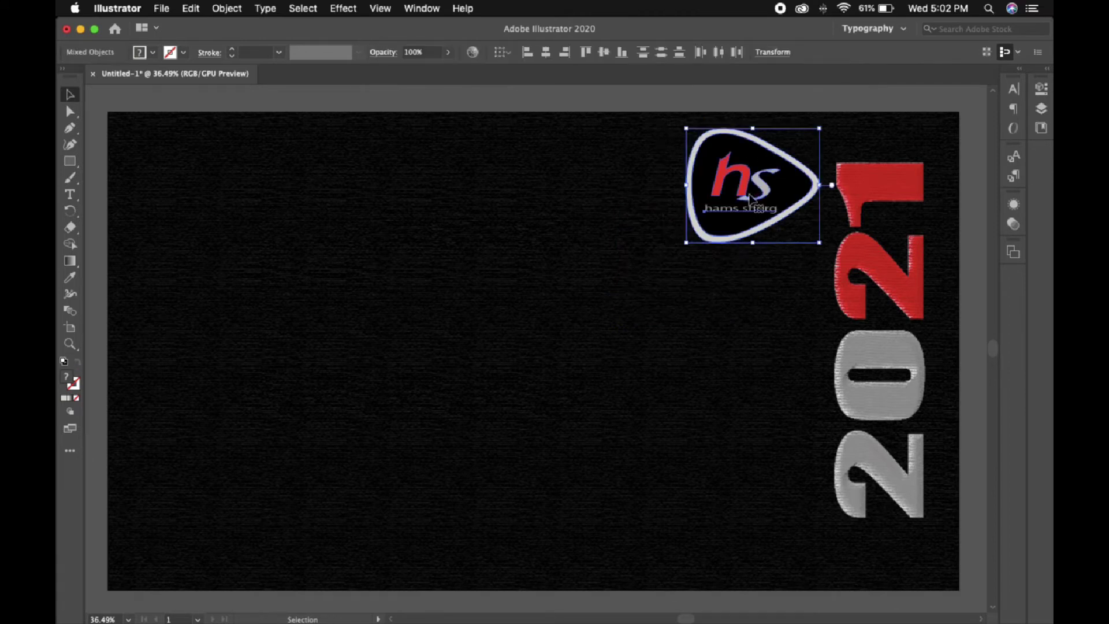
pyautogui.moveTo(745, 192); pyautogui.dragTo(738, 343)
pyautogui.click(548, 280)
# - Delete the black inner shape and all lettering from the lower logo copy, leaving only its light-grey outer shape
pyautogui.click(789, 332)
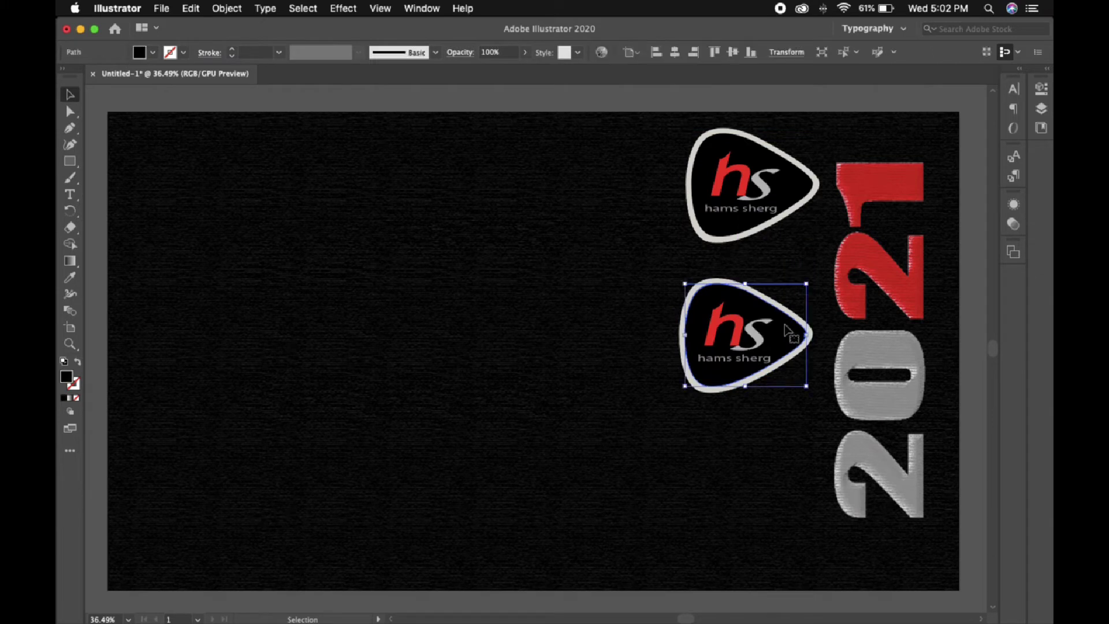
pyautogui.press('Delete')
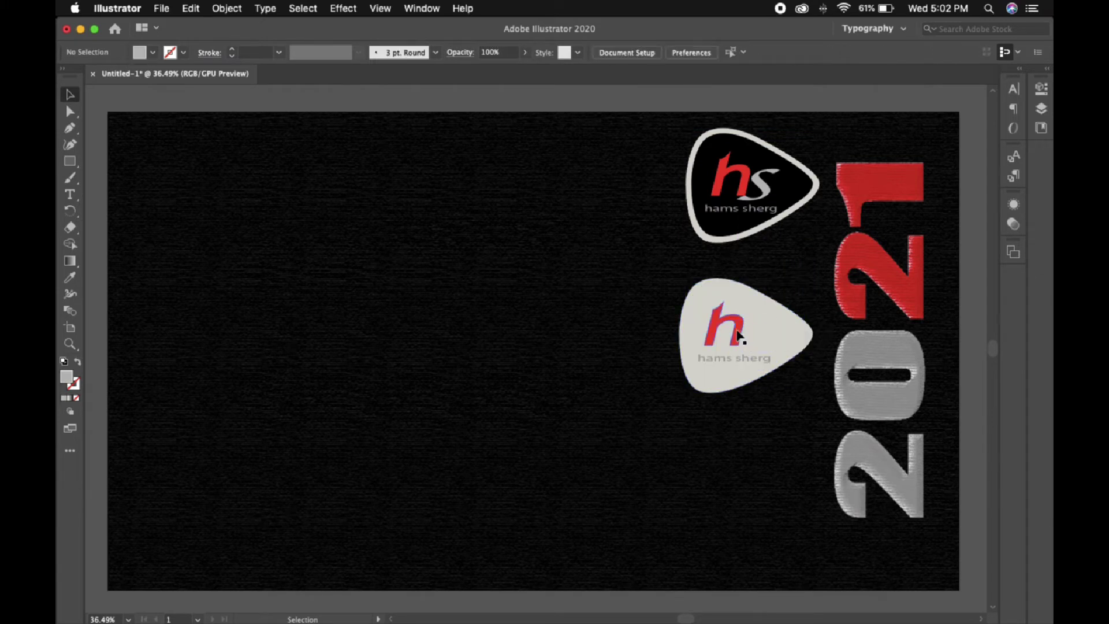
pyautogui.click(738, 338)
pyautogui.press('Delete')
pyautogui.click(735, 359)
pyautogui.press('Delete')
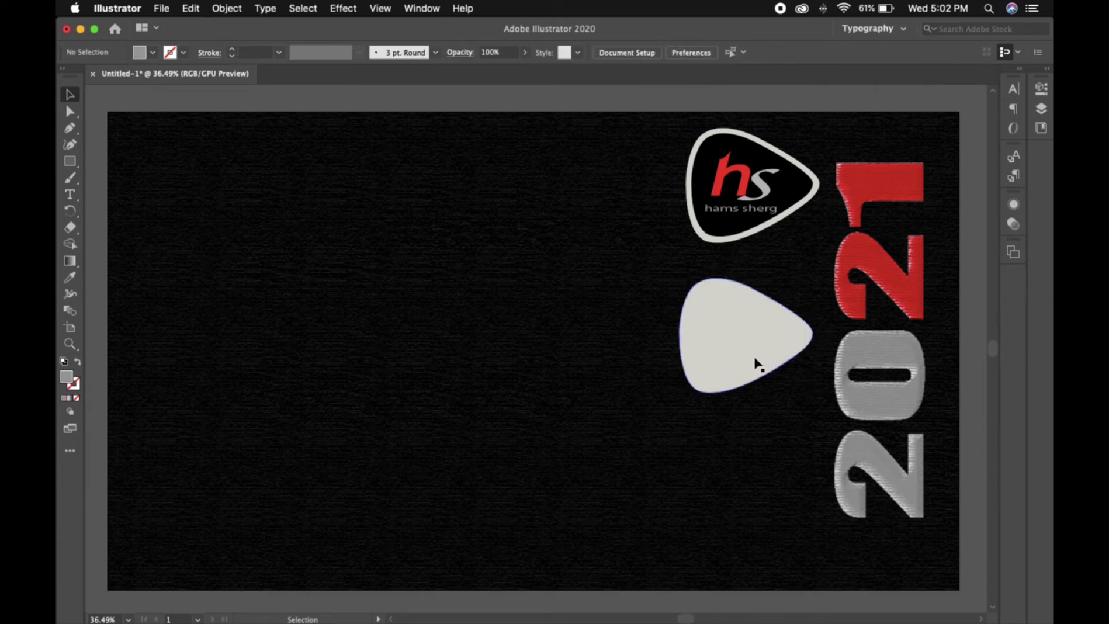
# - Move the light-grey shape to the artboard's upper-left corner and enlarge it proportionally until it overlaps the artboard's left, top and bottom edges
pyautogui.moveTo(767, 335); pyautogui.dragTo(218, 173)
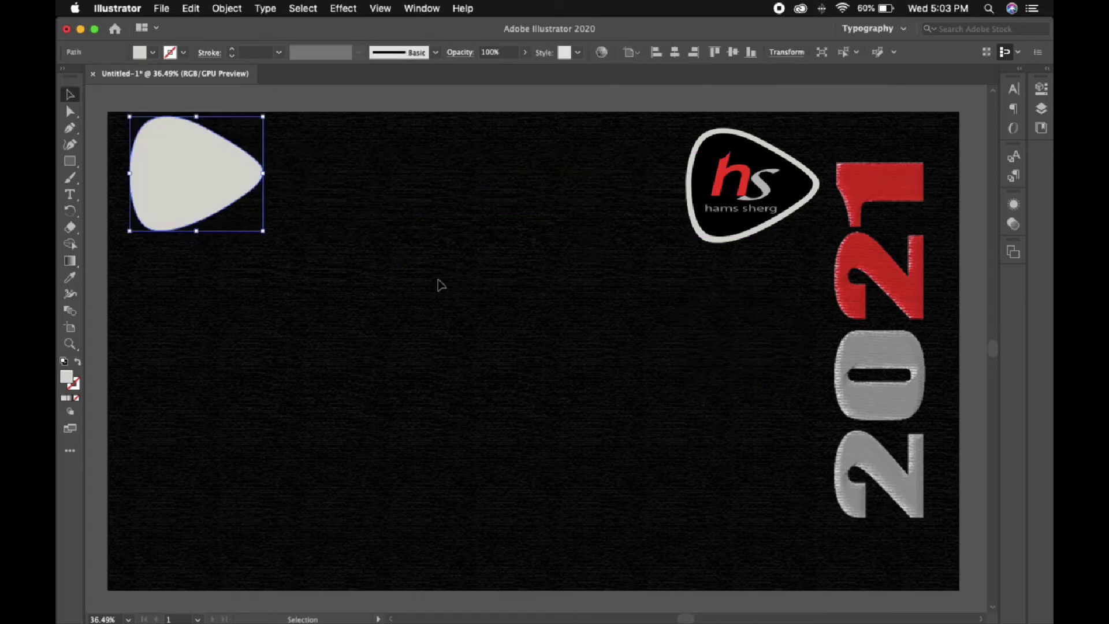
pyautogui.click(70, 344)
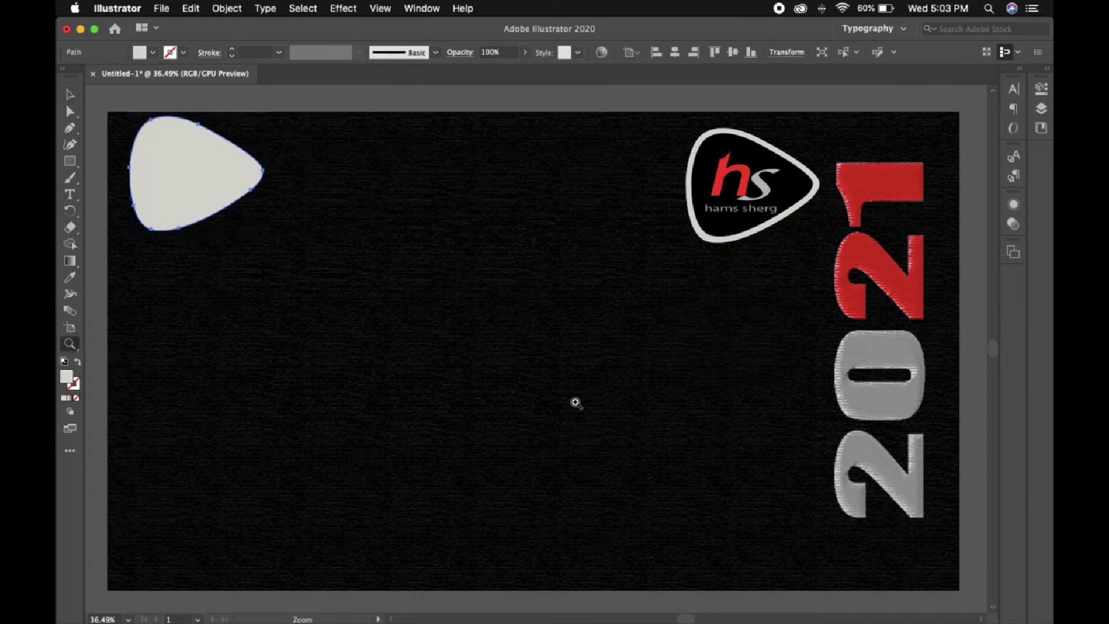
pyautogui.moveTo(576, 402); pyautogui.dragTo(463, 347)
pyautogui.click(68, 94)
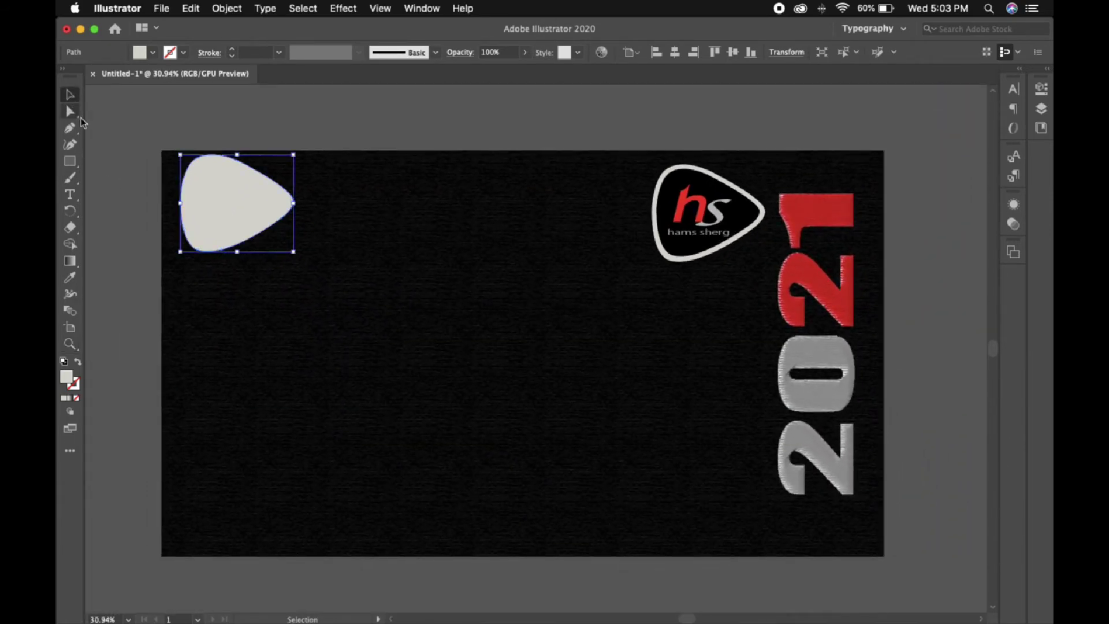
pyautogui.press('space')
pyautogui.moveTo(425, 310); pyautogui.dragTo(463, 303)
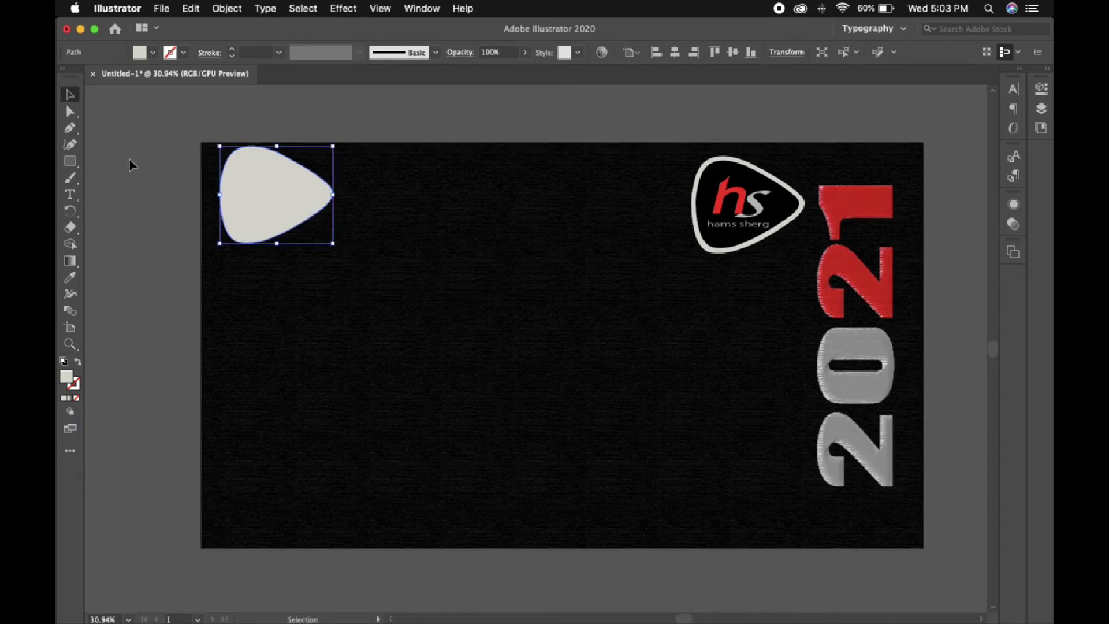
pyautogui.click(173, 223)
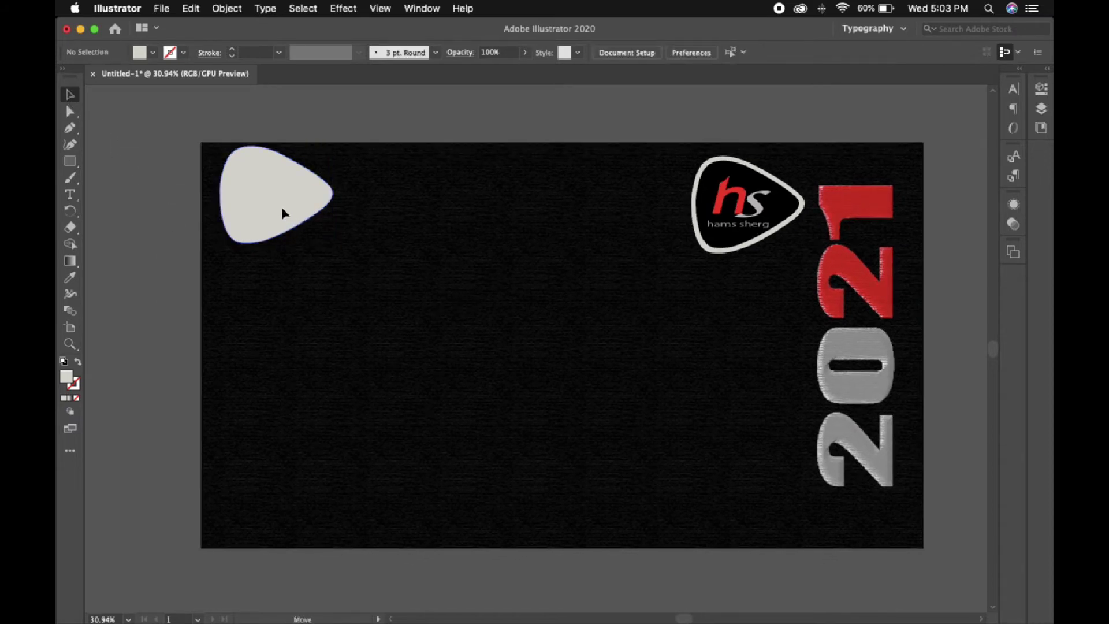
pyautogui.moveTo(289, 217); pyautogui.dragTo(622, 513)
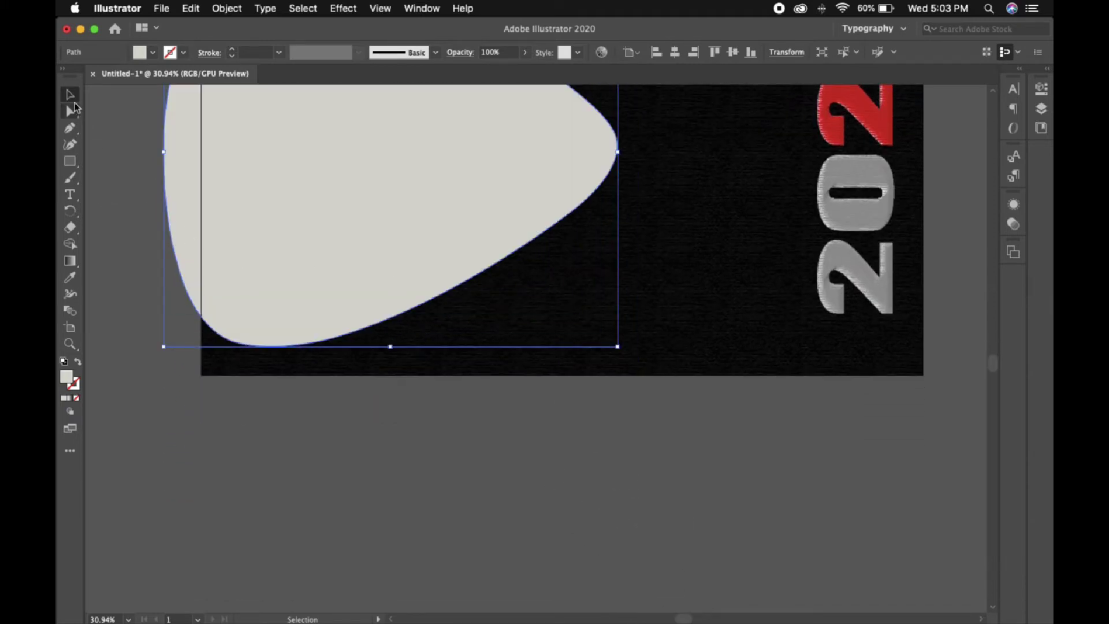
pyautogui.scroll(5, 503, 285)
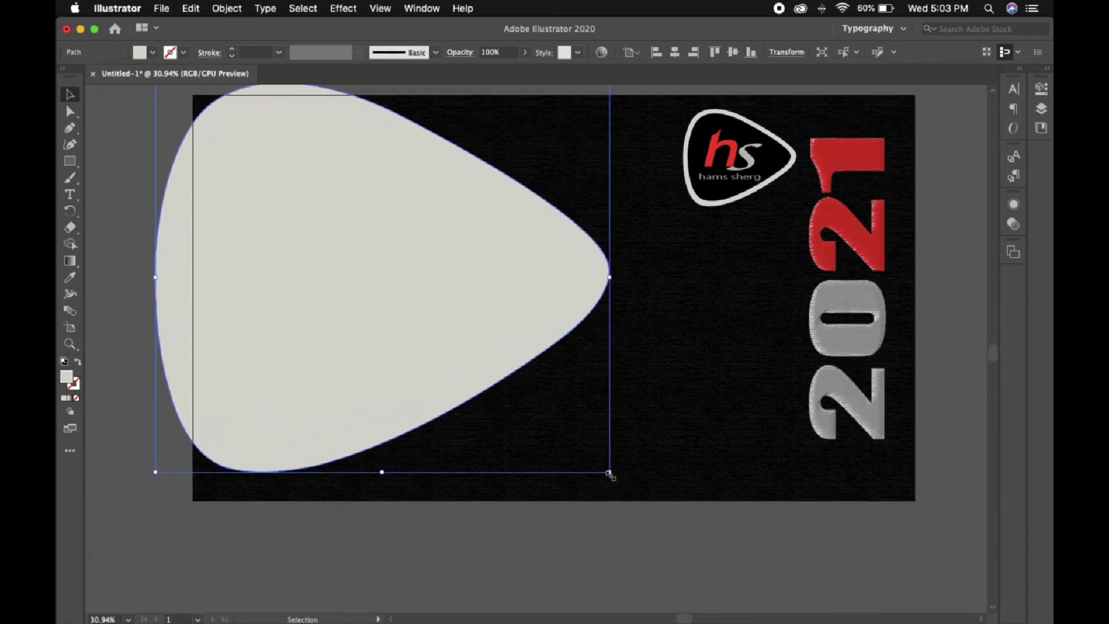
pyautogui.moveTo(609, 473); pyautogui.dragTo(680, 528)
pyautogui.click(715, 523)
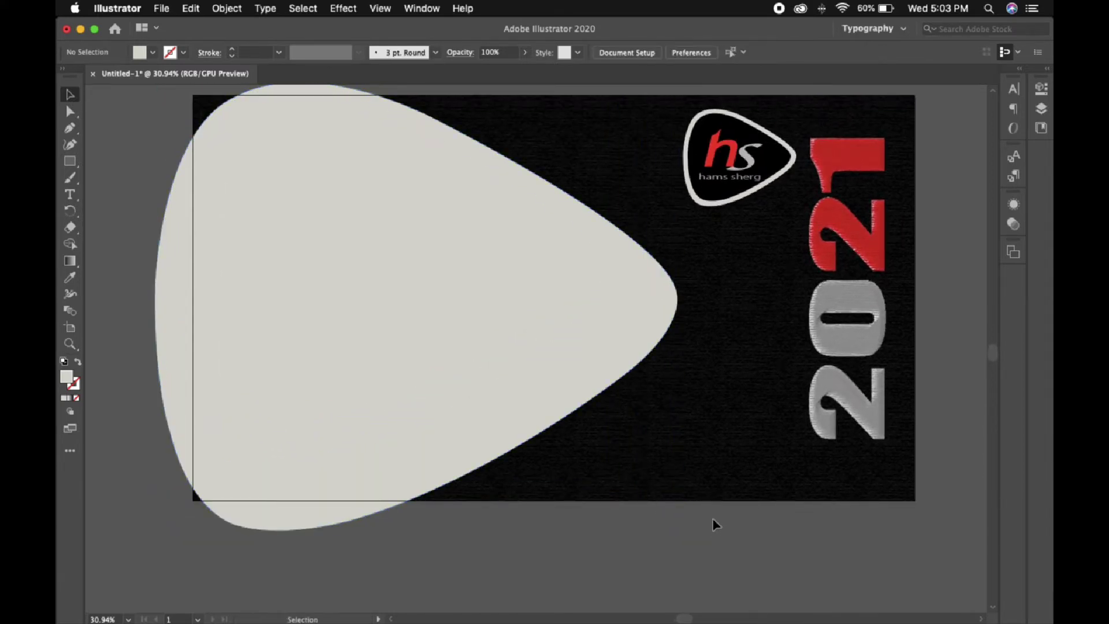
# - Shift the large light-grey shape further up and left and enlarge it slightly, increasing its overhang beyond the artboard
pyautogui.scroll(2, 589, 369)
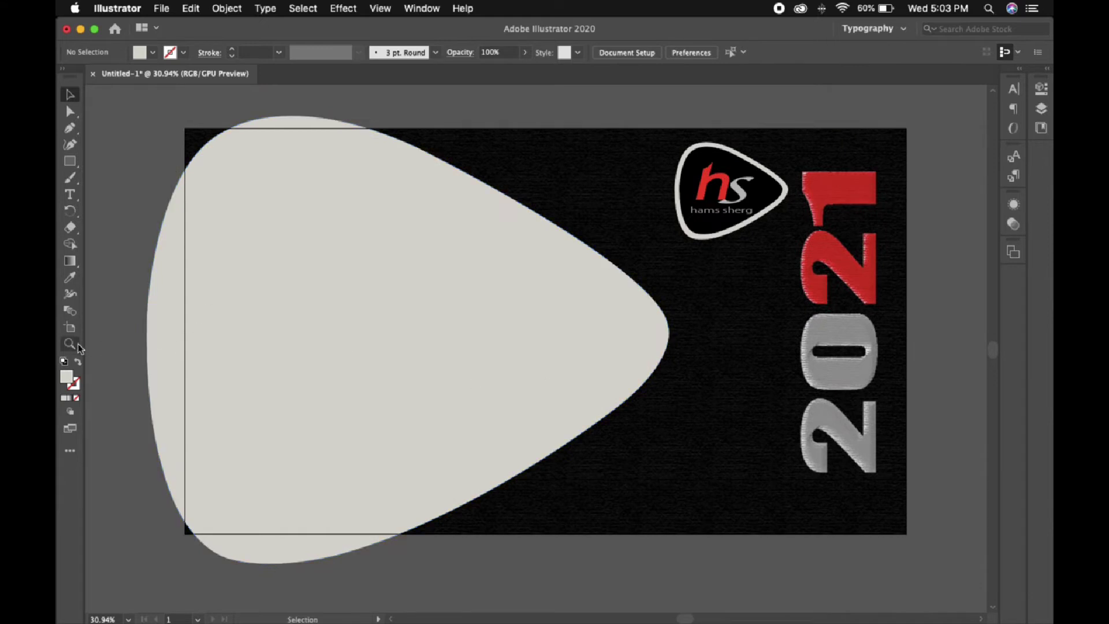
pyautogui.click(78, 346)
pyautogui.moveTo(488, 458); pyautogui.dragTo(454, 432)
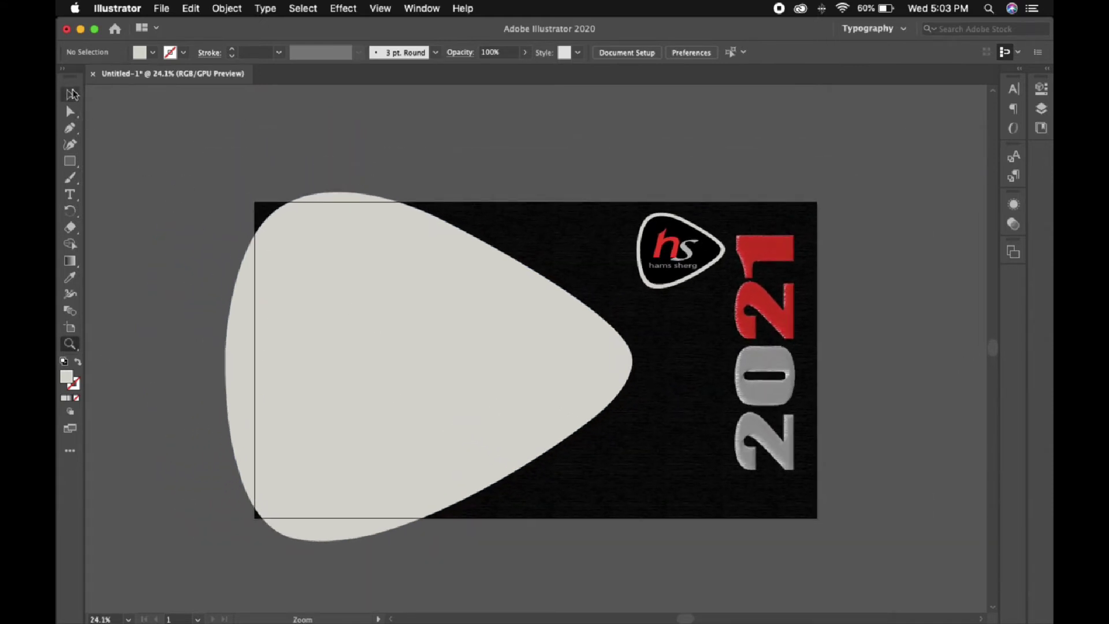
pyautogui.click(72, 93)
pyautogui.scroll(-2, 416, 277)
pyautogui.moveTo(495, 339); pyautogui.dragTo(476, 324)
pyautogui.moveTo(601, 504); pyautogui.dragTo(621, 520)
pyautogui.click(683, 562)
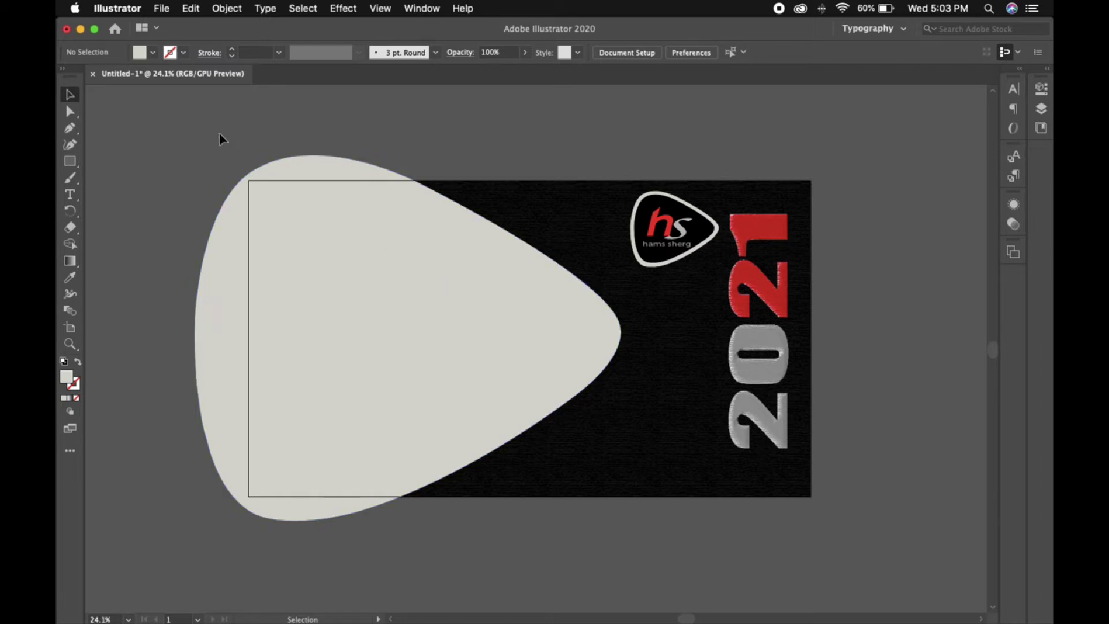
# - Unlock all locked objects in the design and clear the selection
pyautogui.click(227, 8)
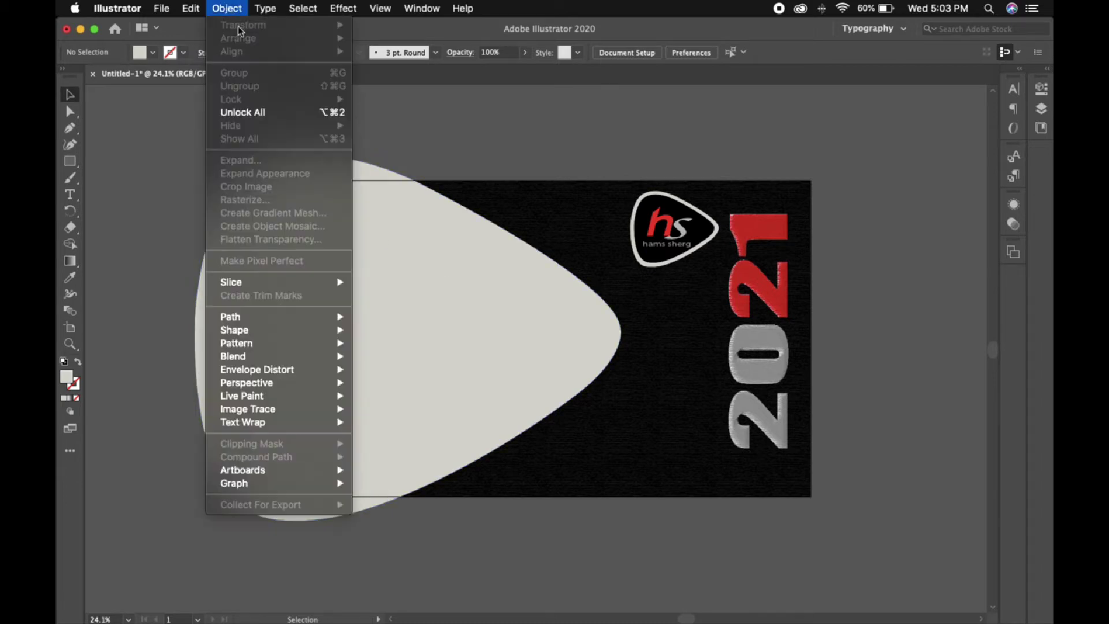
pyautogui.click(256, 111)
pyautogui.click(446, 125)
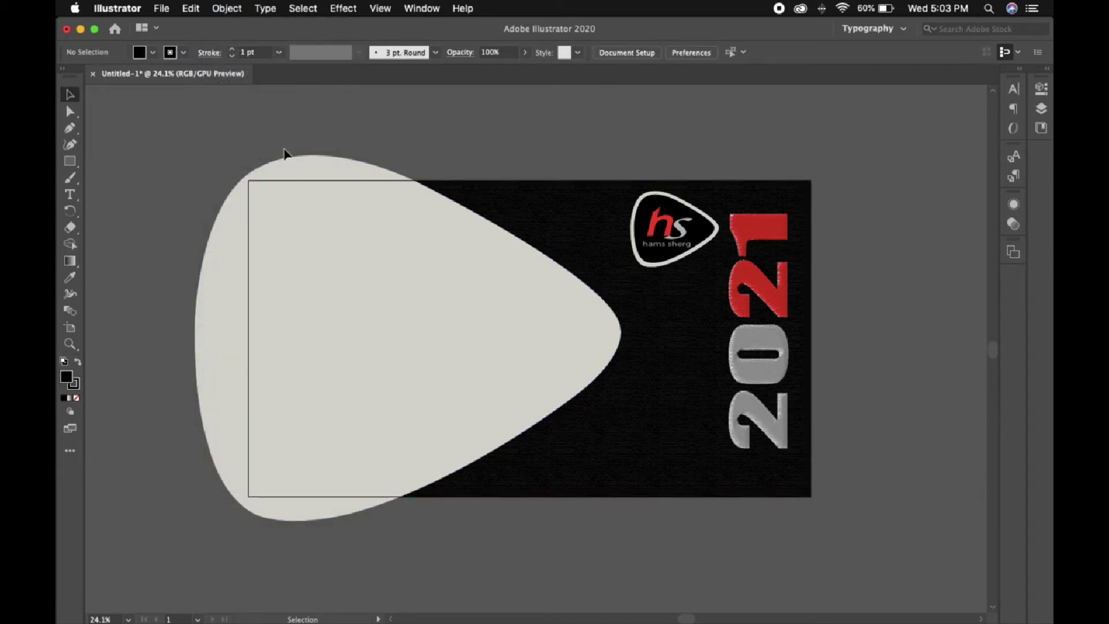
# - Split the light-grey shape along the background rectangle's edges with Shape Builder and delete the part outside the artboard
pyautogui.click(315, 520)
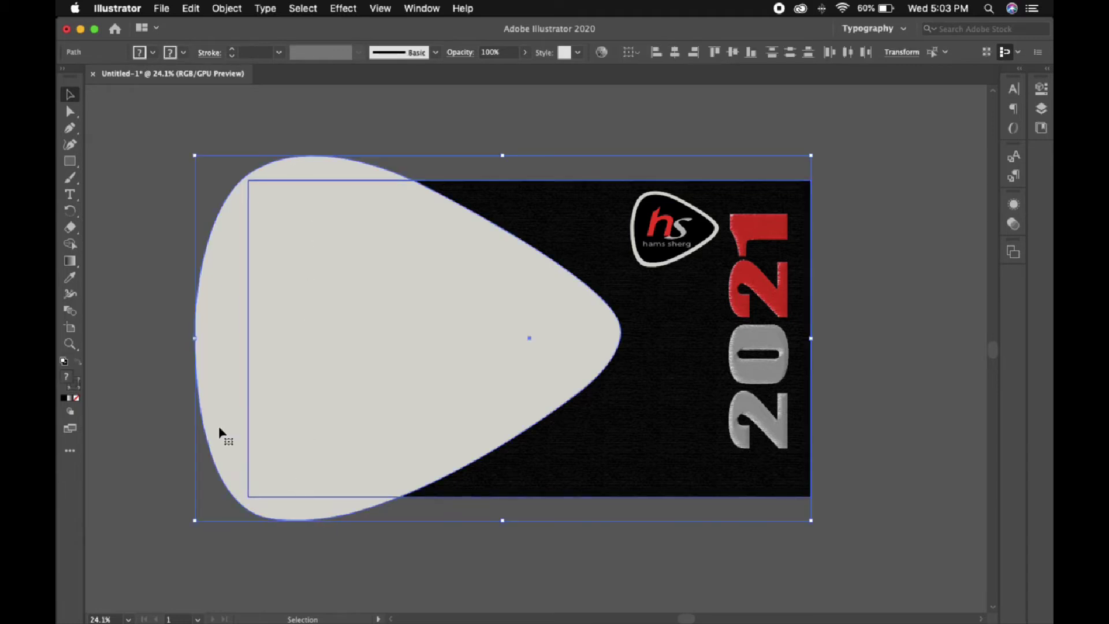
pyautogui.click(69, 244)
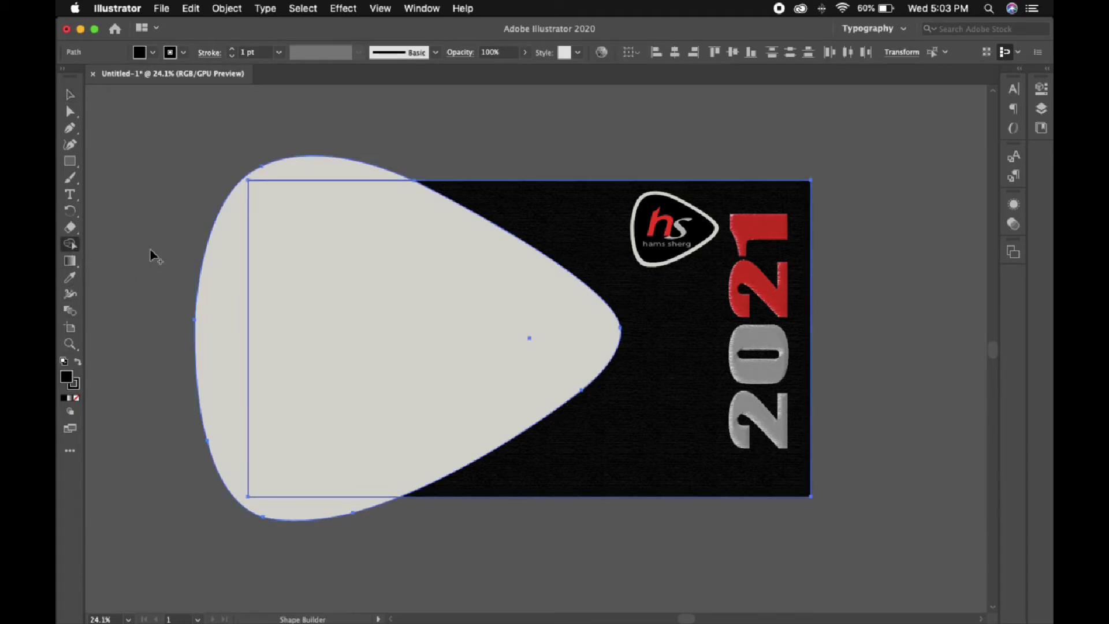
pyautogui.moveTo(135, 193); pyautogui.dragTo(237, 285)
pyautogui.click(70, 94)
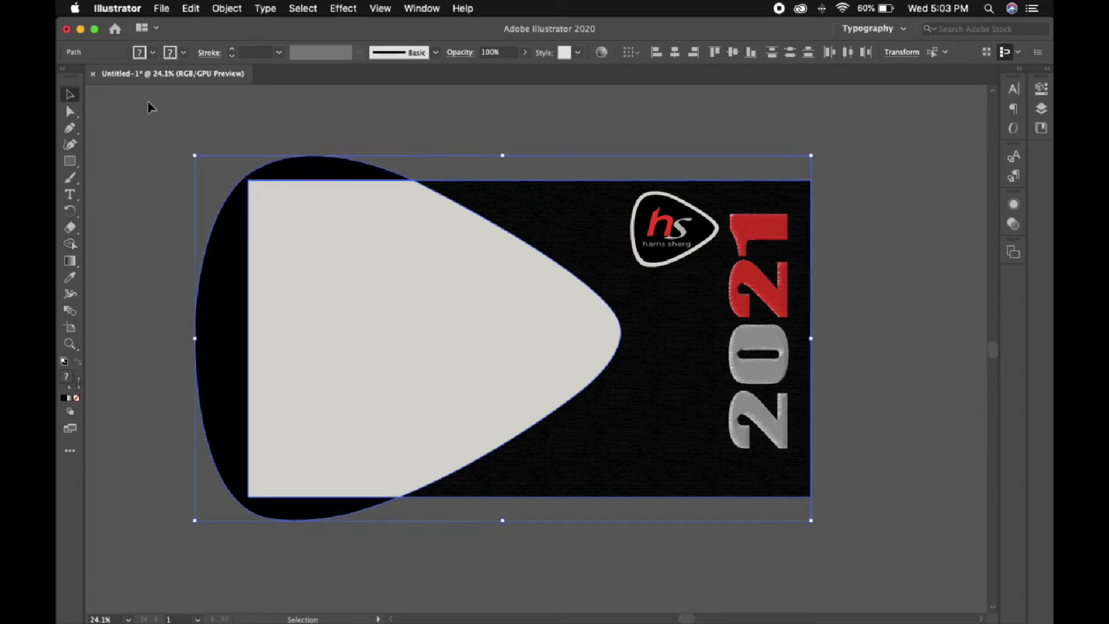
pyautogui.click(152, 121)
pyautogui.click(227, 252)
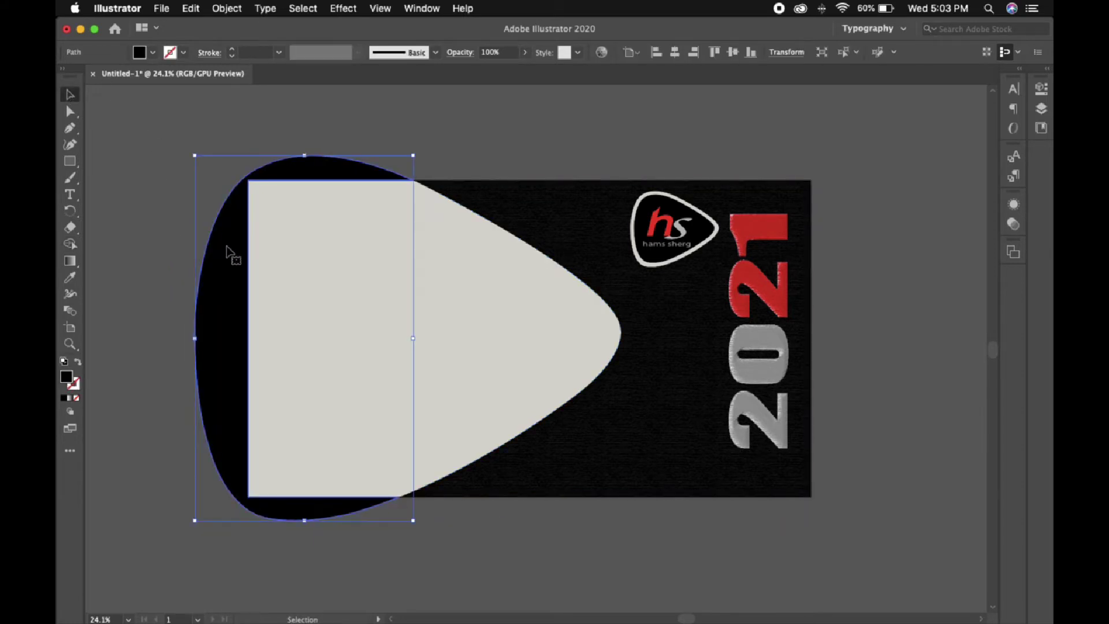
pyautogui.press('Delete')
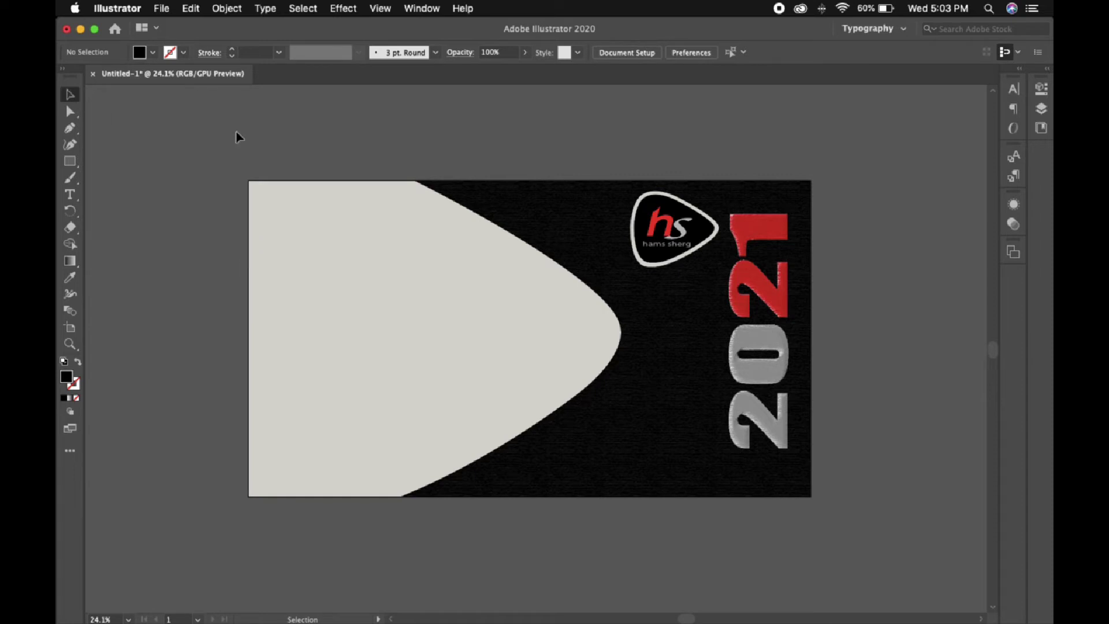
# - Recolour the large light-grey logo-shaped panel dark grey #444442 and clear the selection
pyautogui.moveTo(345, 156); pyautogui.dragTo(353, 171)
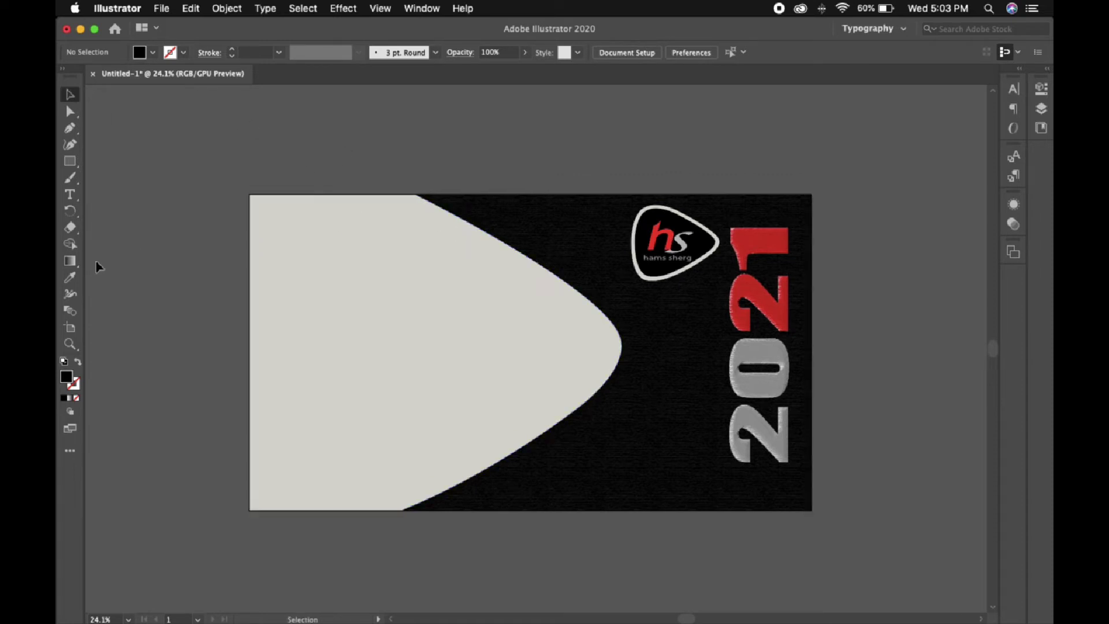
pyautogui.click(78, 343)
pyautogui.moveTo(531, 459); pyautogui.dragTo(602, 494)
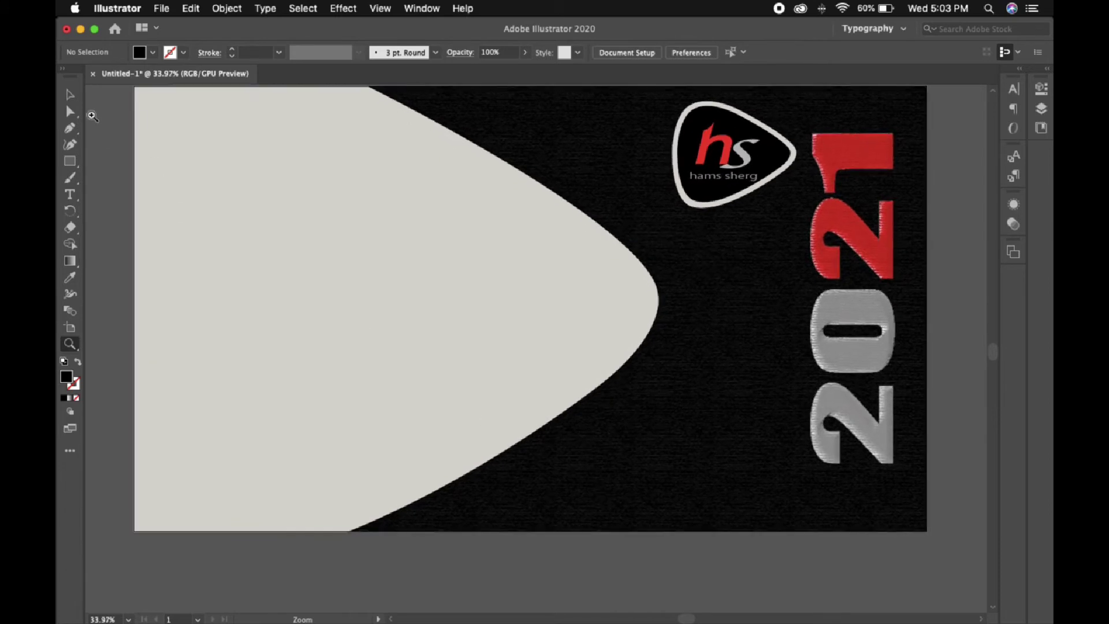
pyautogui.click(70, 94)
pyautogui.moveTo(445, 189); pyautogui.dragTo(451, 218)
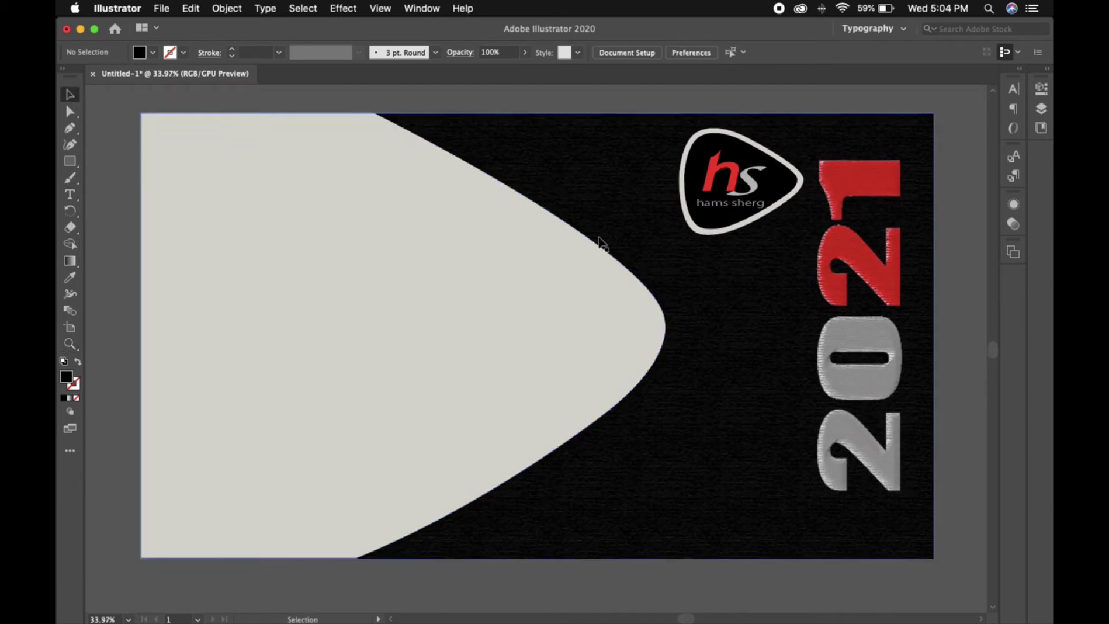
pyautogui.moveTo(693, 155); pyautogui.dragTo(719, 178)
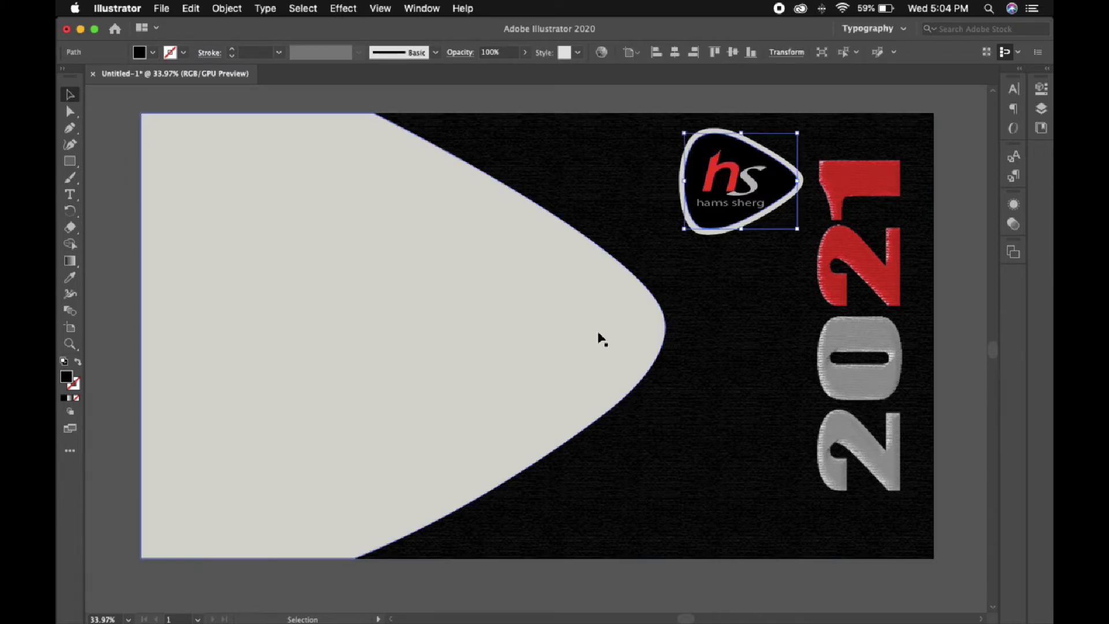
pyautogui.click(598, 337)
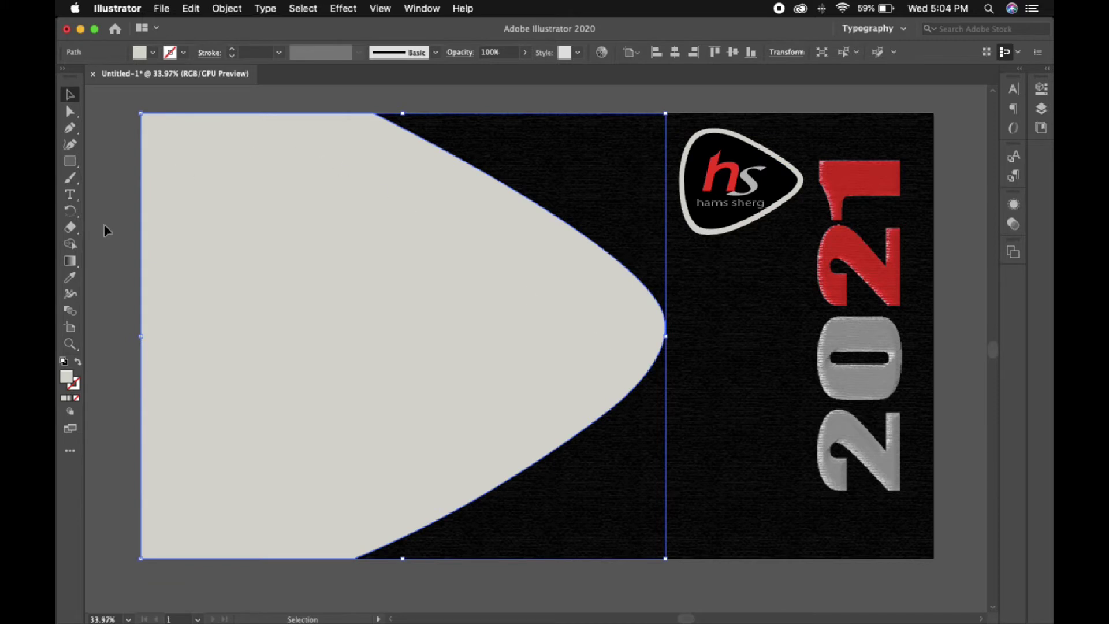
pyautogui.doubleClick(67, 377)
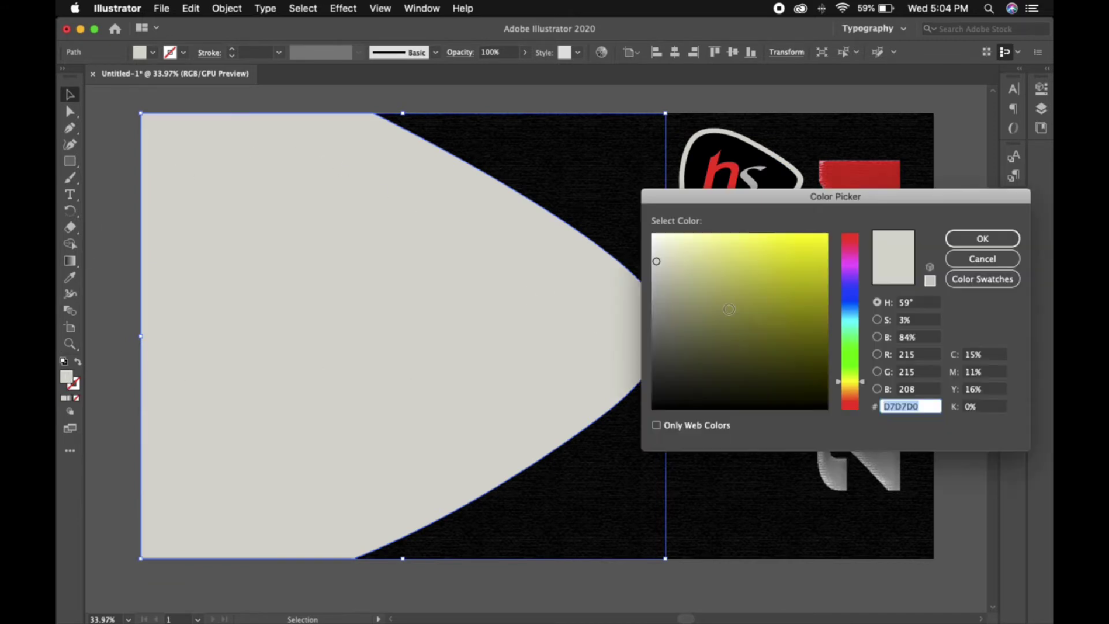
pyautogui.click(657, 362)
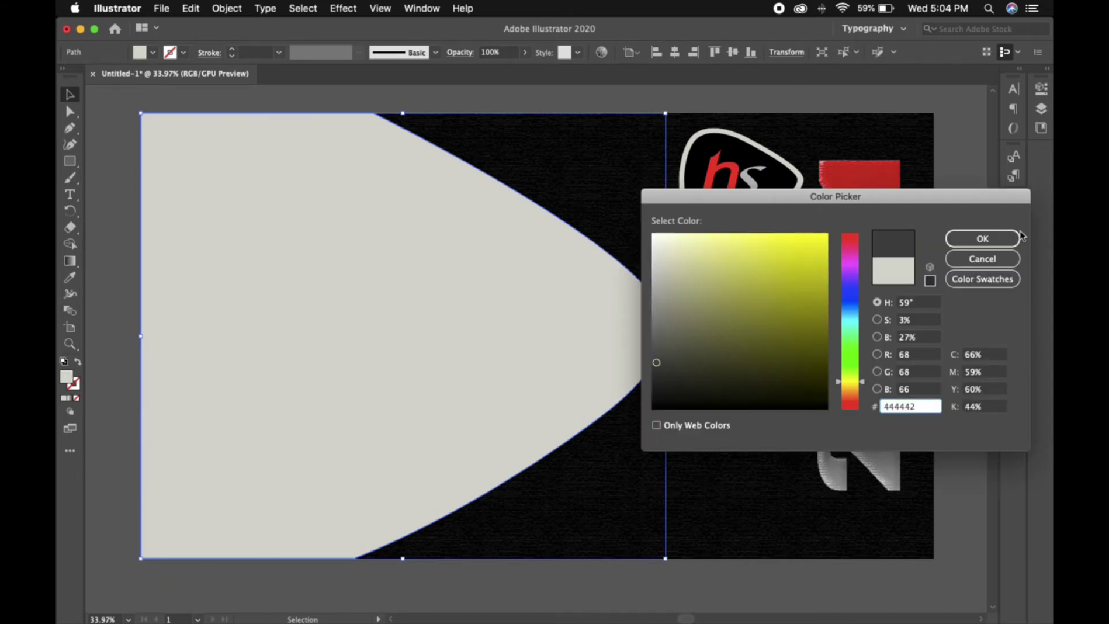
pyautogui.click(990, 237)
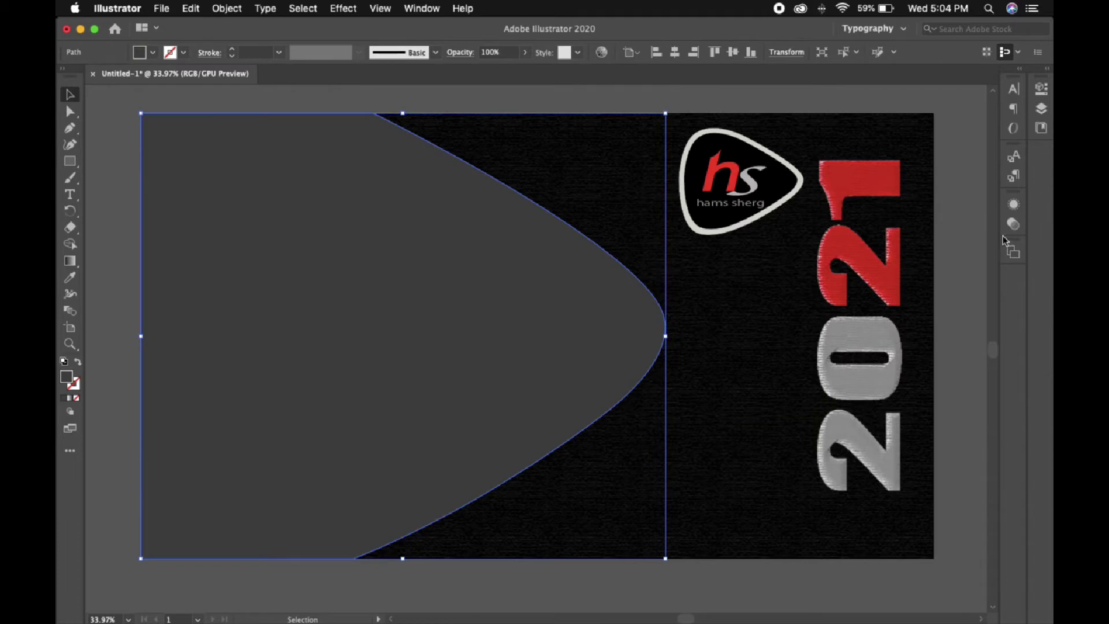
pyautogui.click(103, 117)
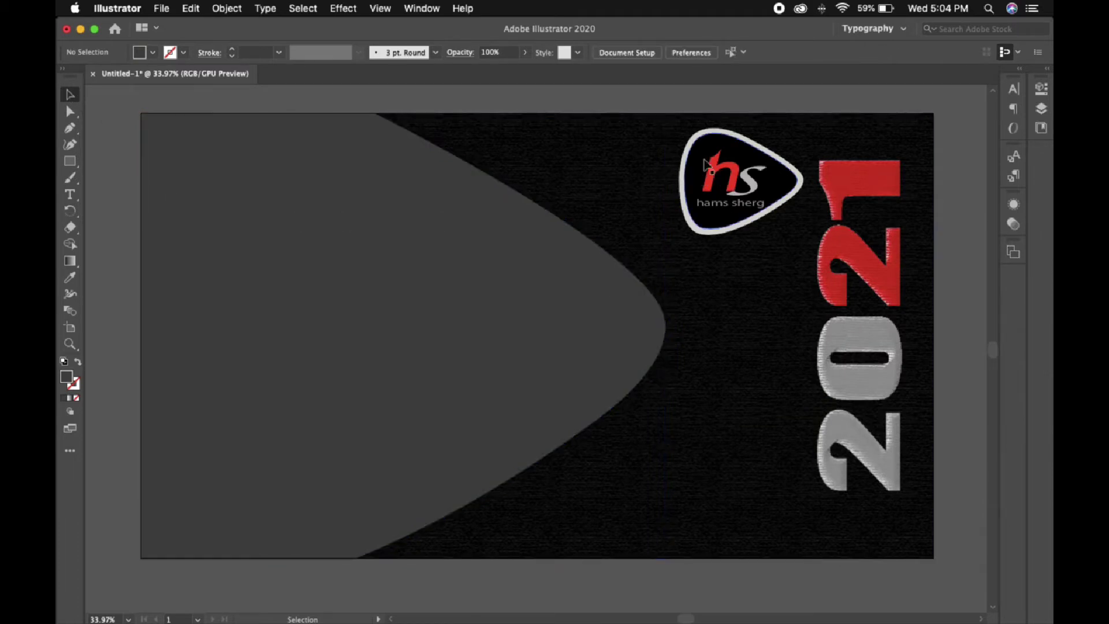
# - Lock the black textured background rectangle
pyautogui.click(715, 145)
pyautogui.click(683, 120)
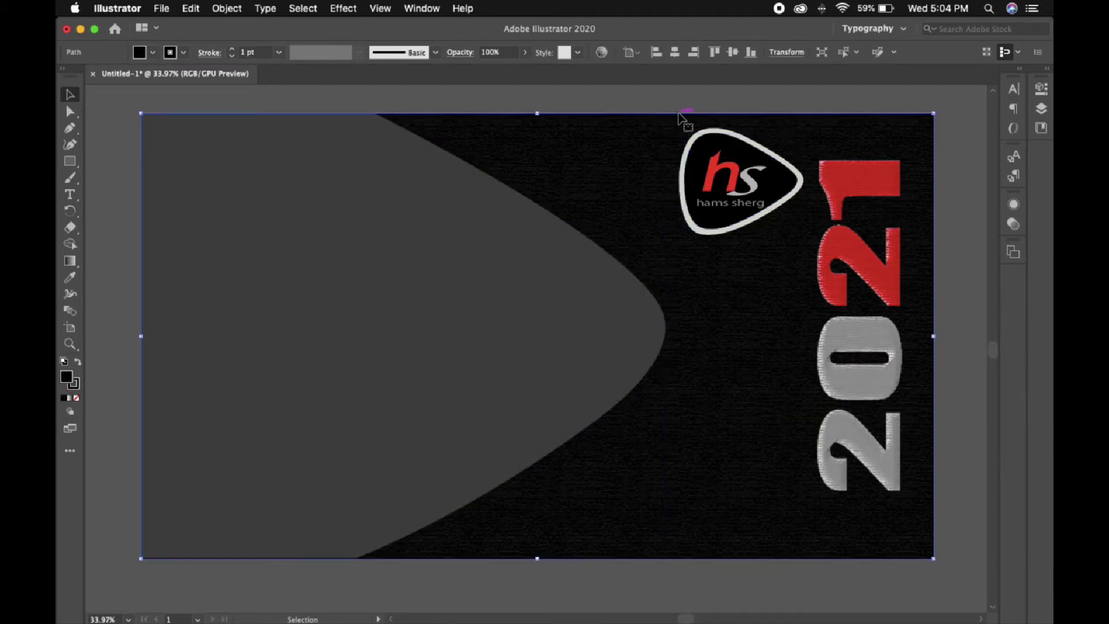
pyautogui.click(229, 10)
pyautogui.moveTo(238, 99)
pyautogui.click(386, 98)
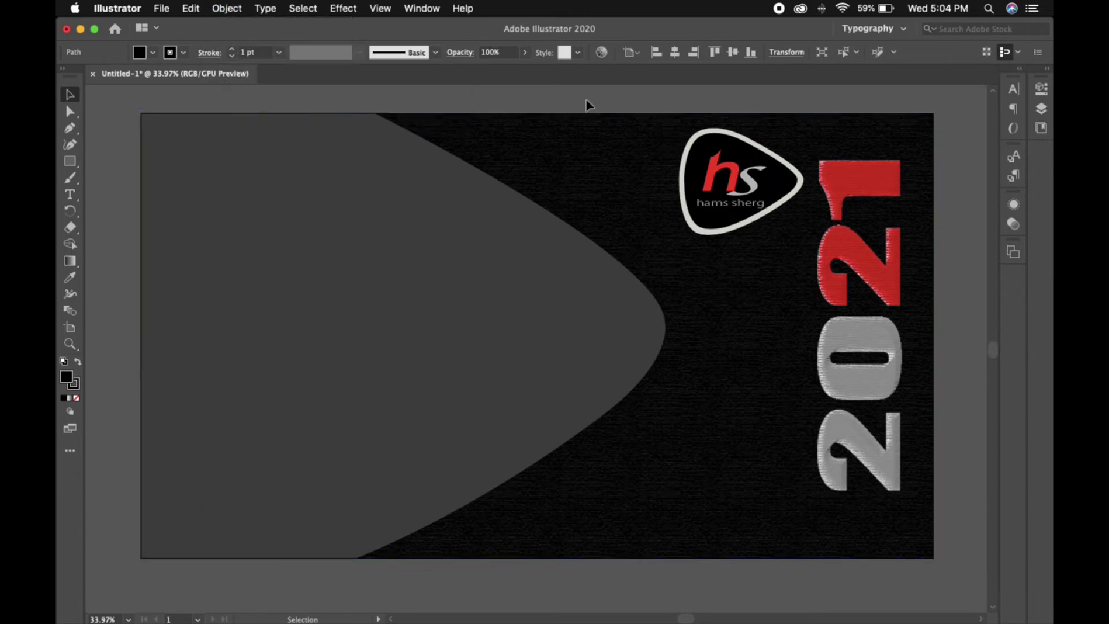
# - Shrink the complete hs logo proportionally to under half its width and park it outside the artboard's upper-right corner
pyautogui.moveTo(665, 226); pyautogui.dragTo(802, 200)
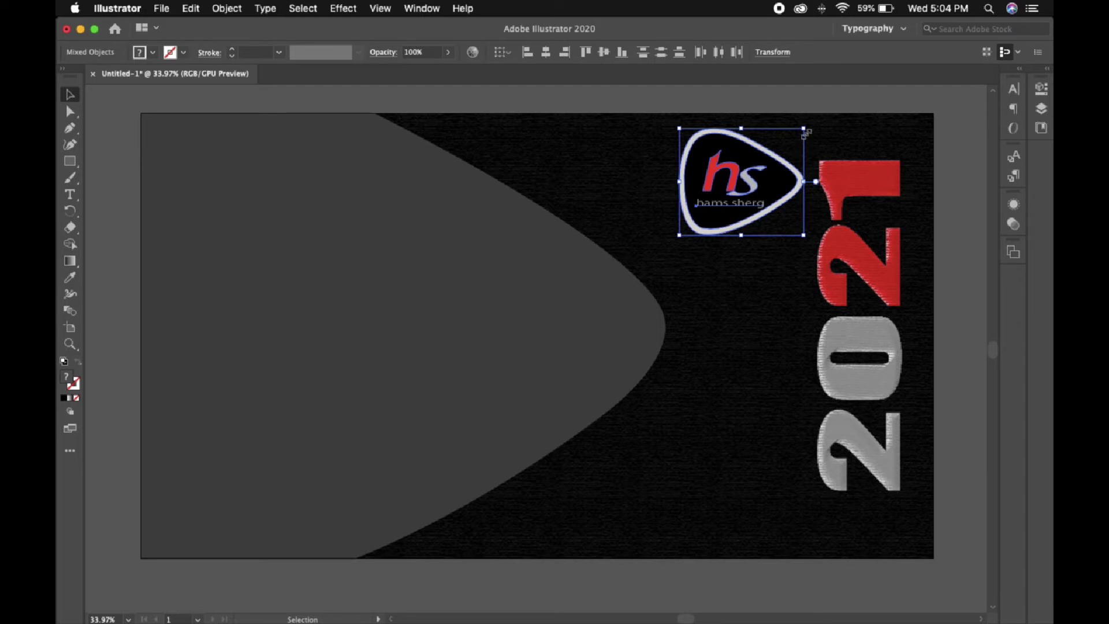
pyautogui.moveTo(807, 126); pyautogui.dragTo(731, 173)
pyautogui.click(765, 219)
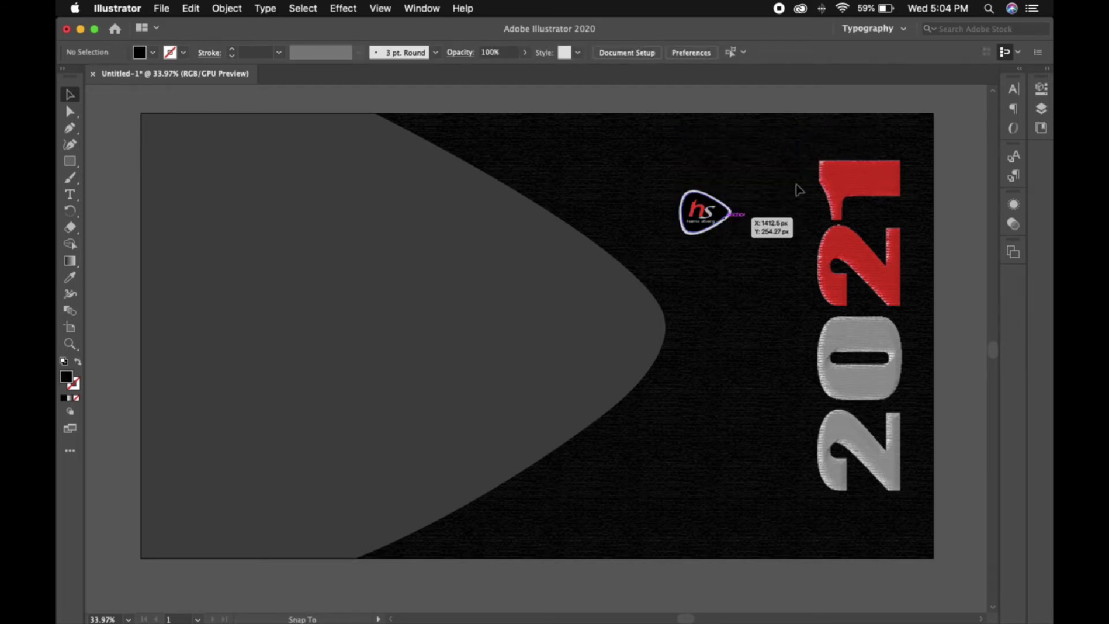
pyautogui.moveTo(961, 126); pyautogui.dragTo(962, 127)
pyautogui.hotkey('ctrl', 'z')
pyautogui.click(727, 181)
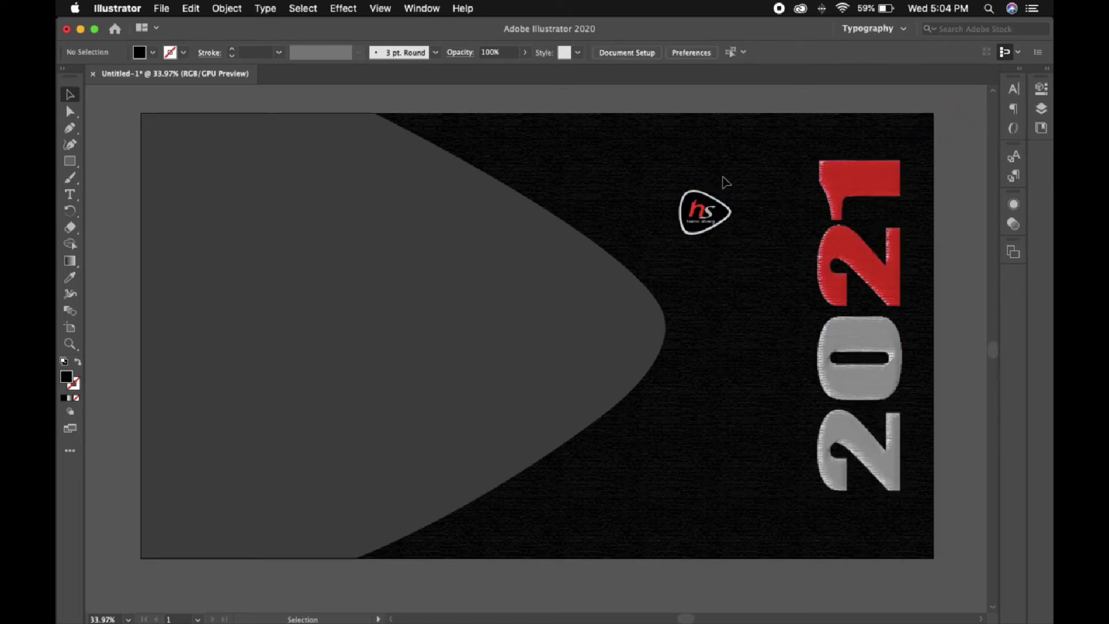
pyautogui.click(731, 214)
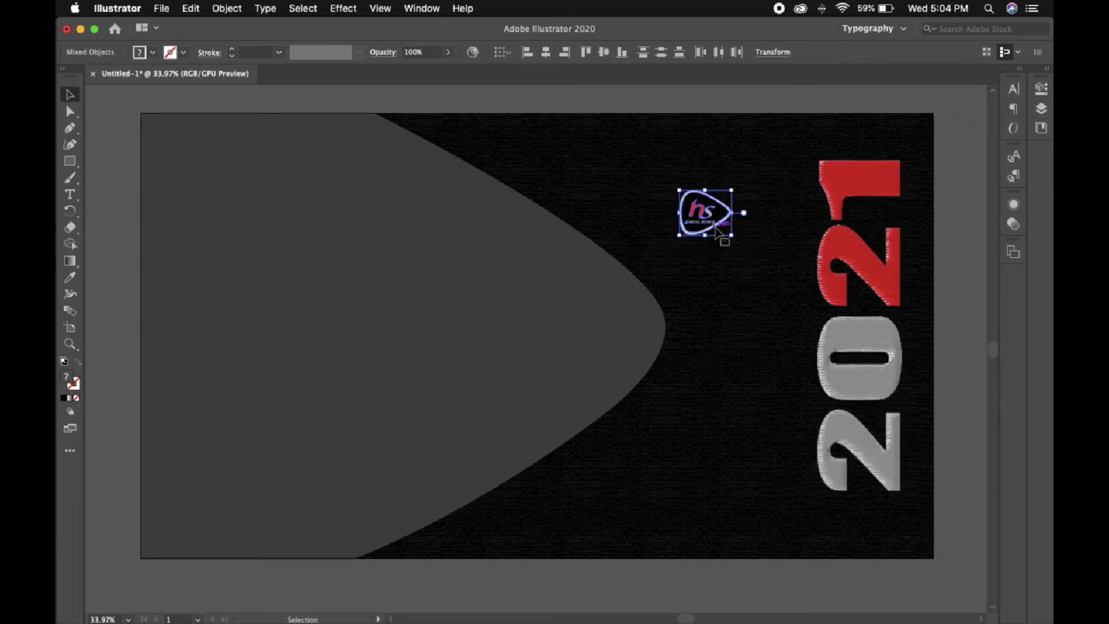
pyautogui.moveTo(715, 230); pyautogui.dragTo(976, 155)
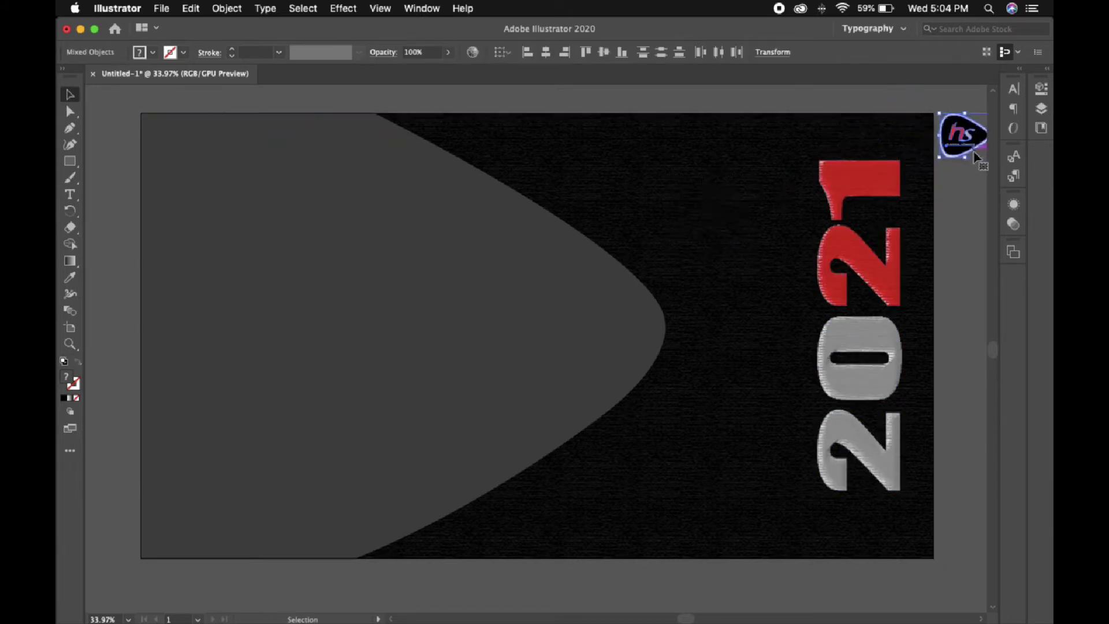
pyautogui.click(661, 198)
# - Duplicate the dark-grey panel slightly to the right and down, and fill the copy with off-white #F9F9F9
pyautogui.click(471, 279)
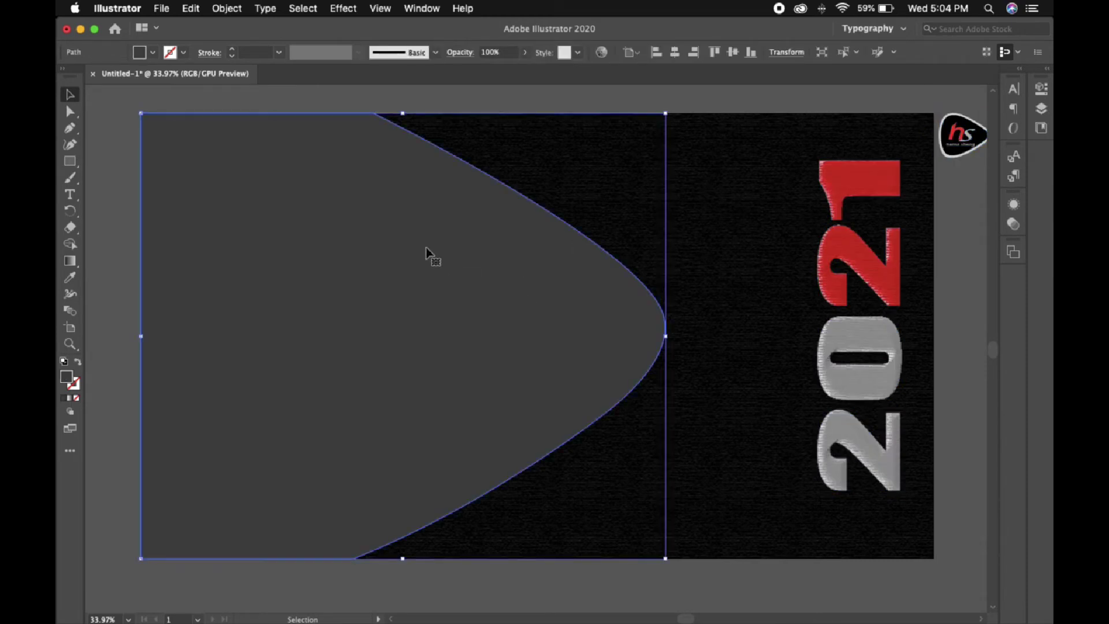
pyautogui.moveTo(426, 249); pyautogui.dragTo(504, 268)
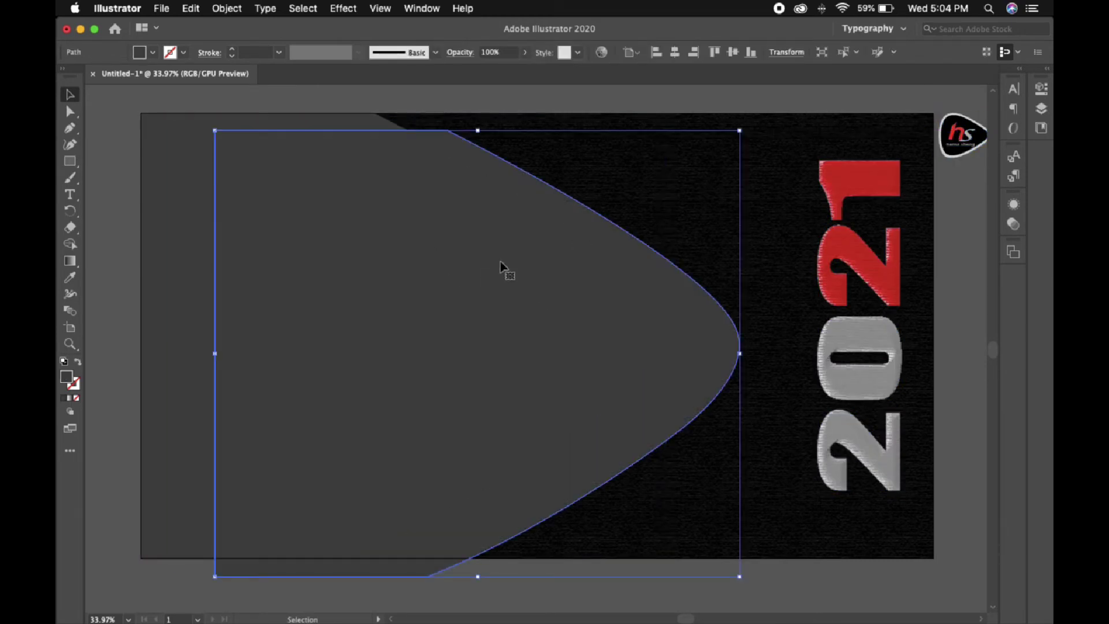
pyautogui.doubleClick(68, 378)
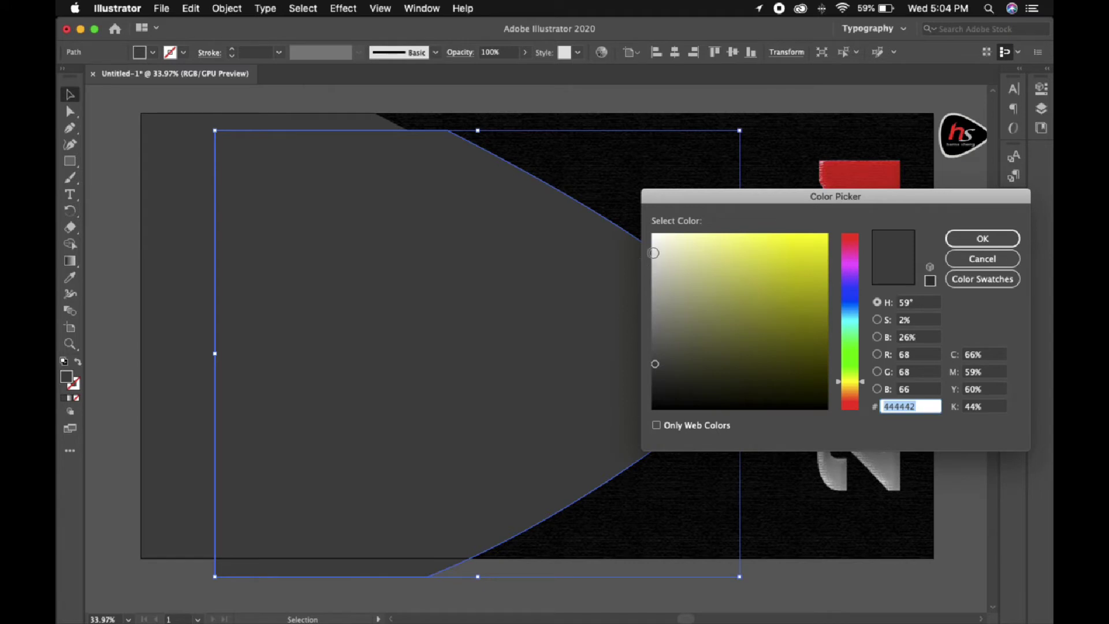
pyautogui.click(654, 237)
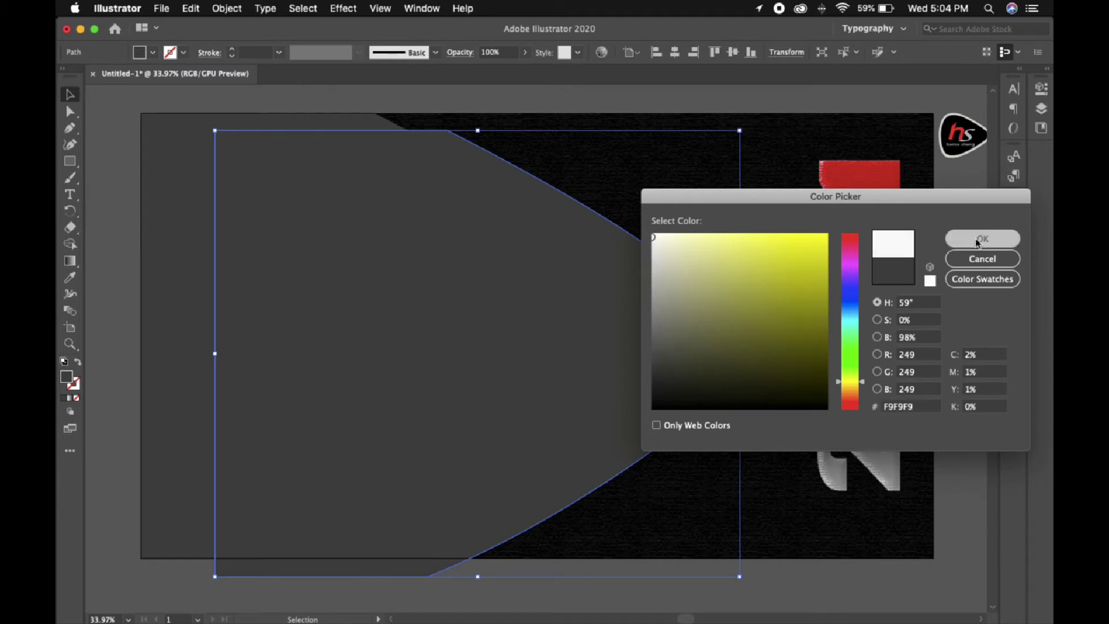
pyautogui.click(973, 242)
# - Shift the off-white copy about 378 px to the right and bring the dark-grey panel in front of it
pyautogui.moveTo(598, 278); pyautogui.dragTo(755, 277)
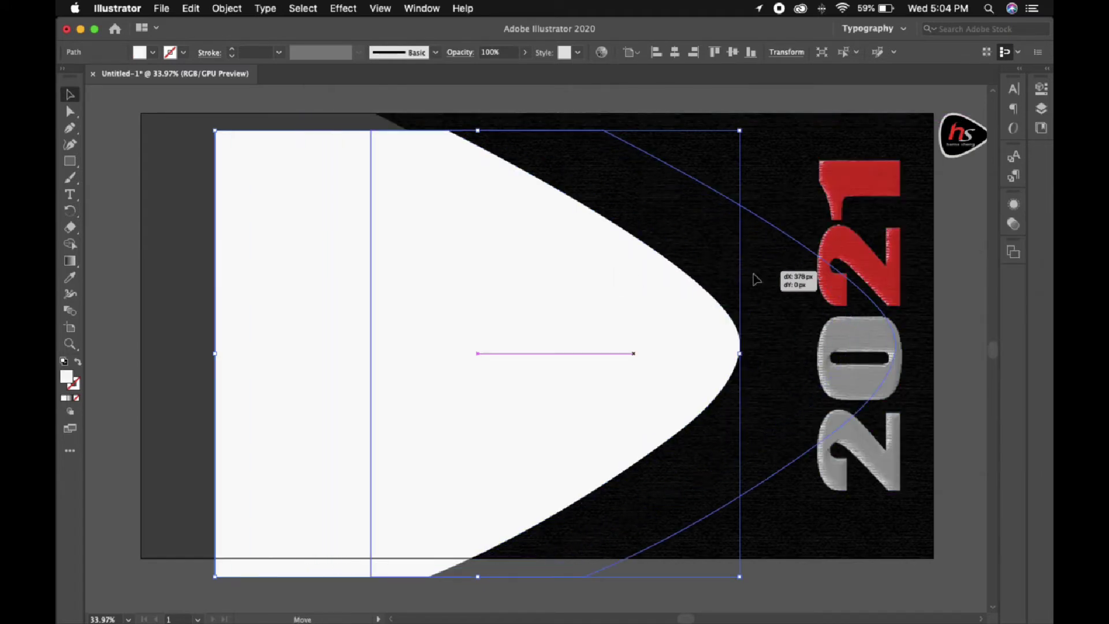
pyautogui.click(124, 136)
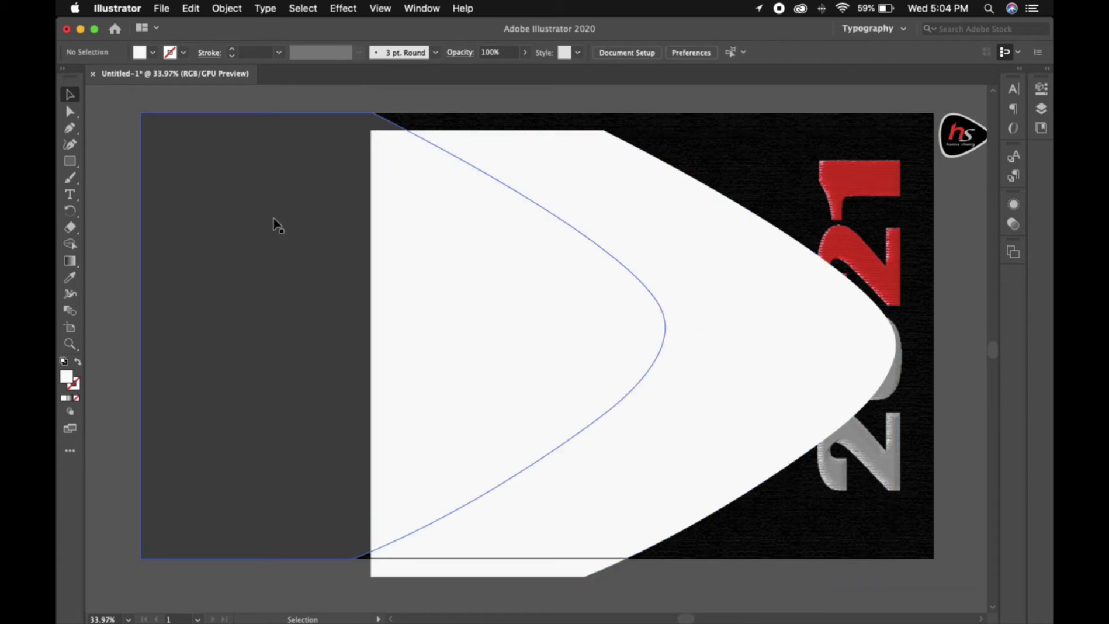
pyautogui.click(321, 201)
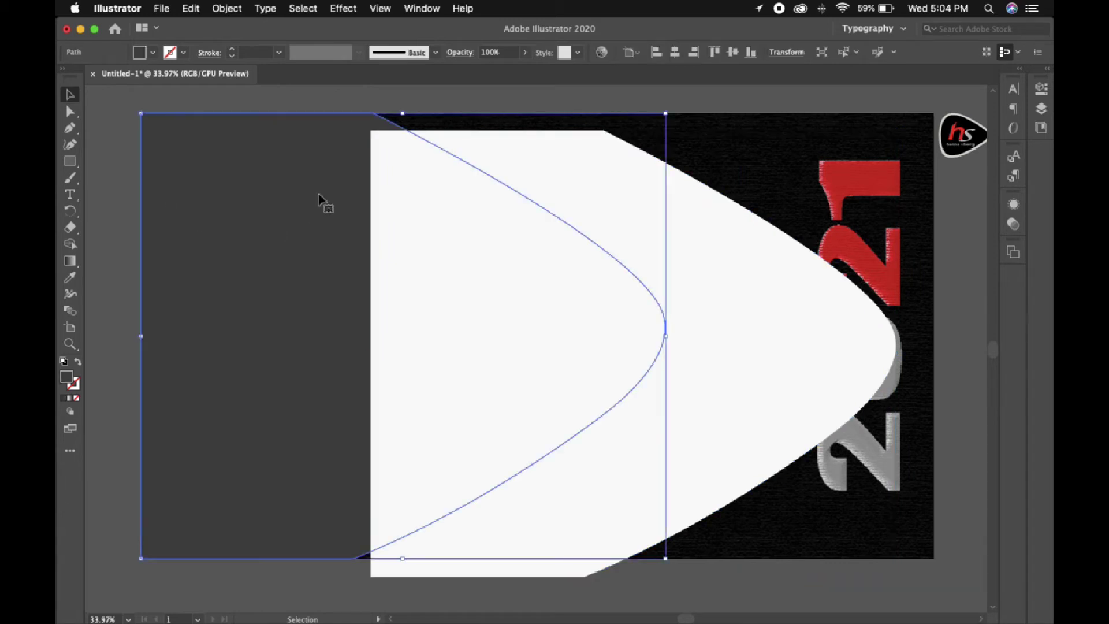
pyautogui.rightClick(294, 291)
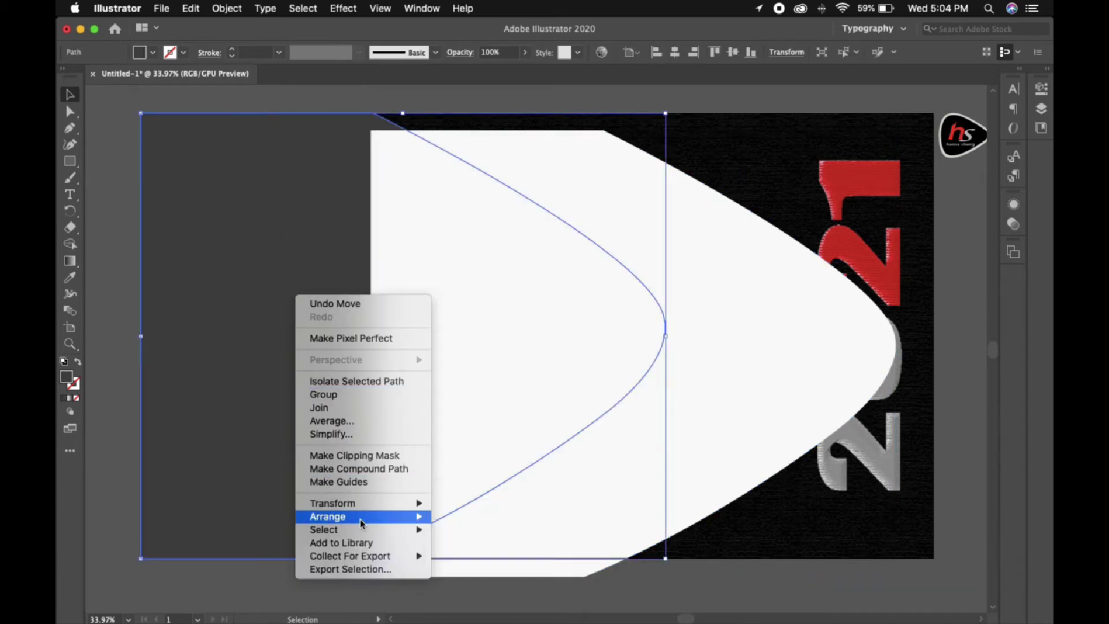
pyautogui.moveTo(360, 523)
pyautogui.click(486, 517)
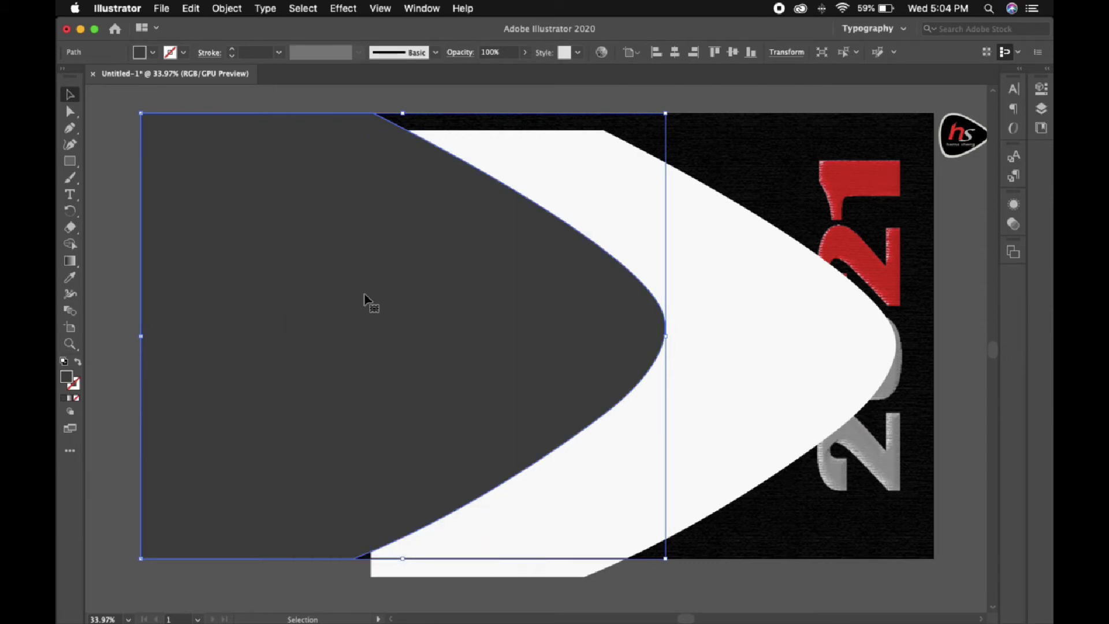
pyautogui.click(103, 210)
# - Move the off-white copy behind the dark-grey panel, flush with the artboard's top and bottom edges, leaving a curved white band exposed
pyautogui.moveTo(738, 297); pyautogui.dragTo(536, 281)
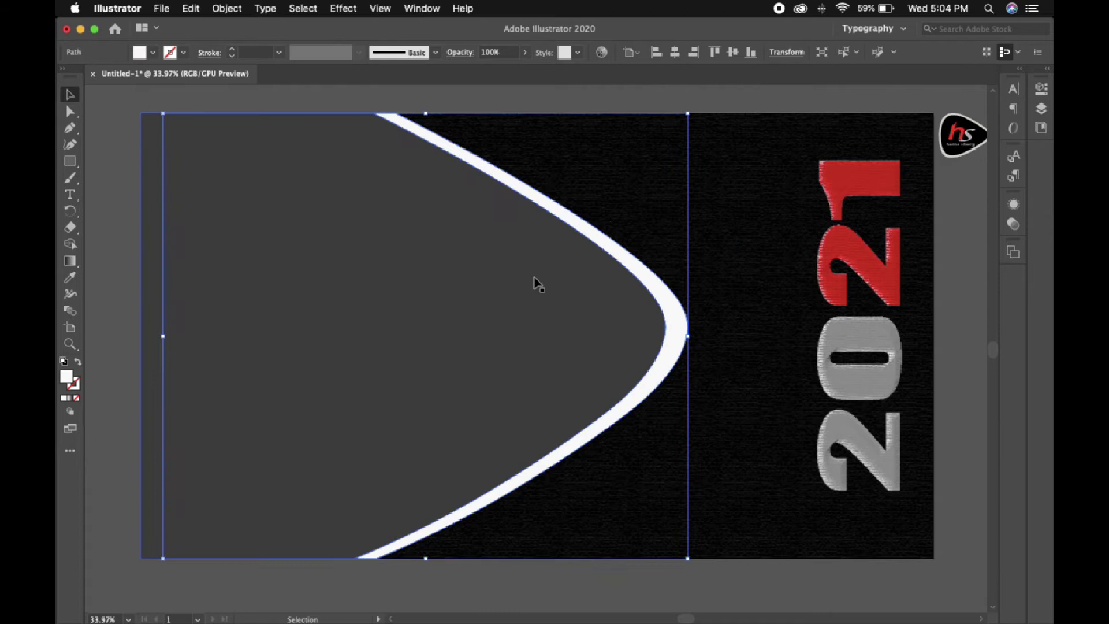
pyautogui.click(609, 92)
pyautogui.moveTo(664, 321); pyautogui.dragTo(711, 321)
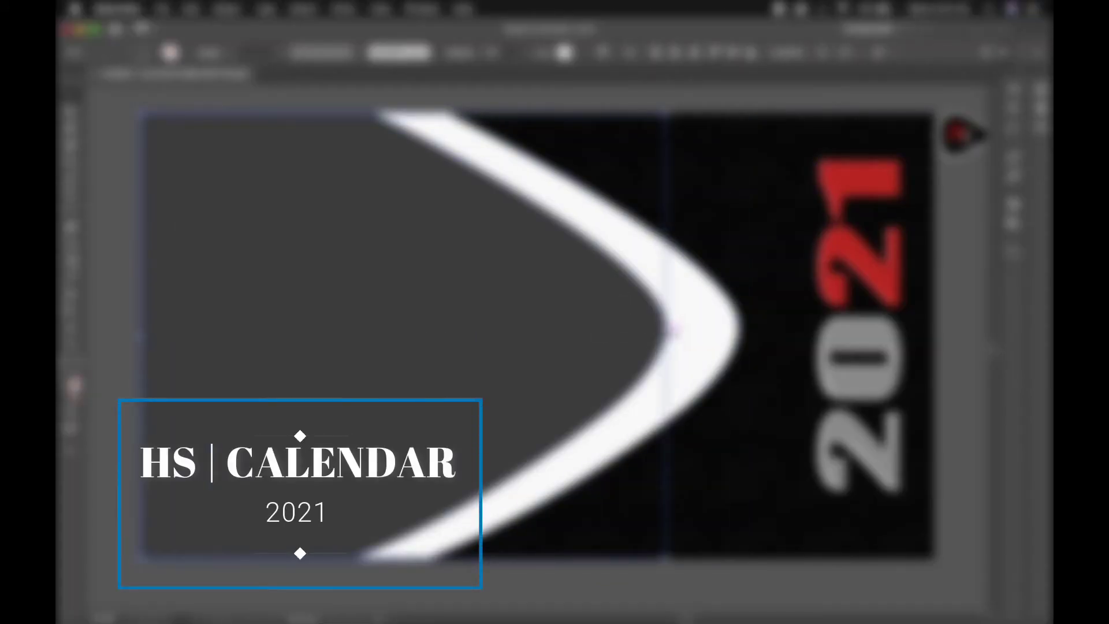
# - Stretch the dark-grey panel to the right to narrow the white band, and nudge the off-white shape slightly left
pyautogui.moveTo(672, 330); pyautogui.dragTo(774, 346)
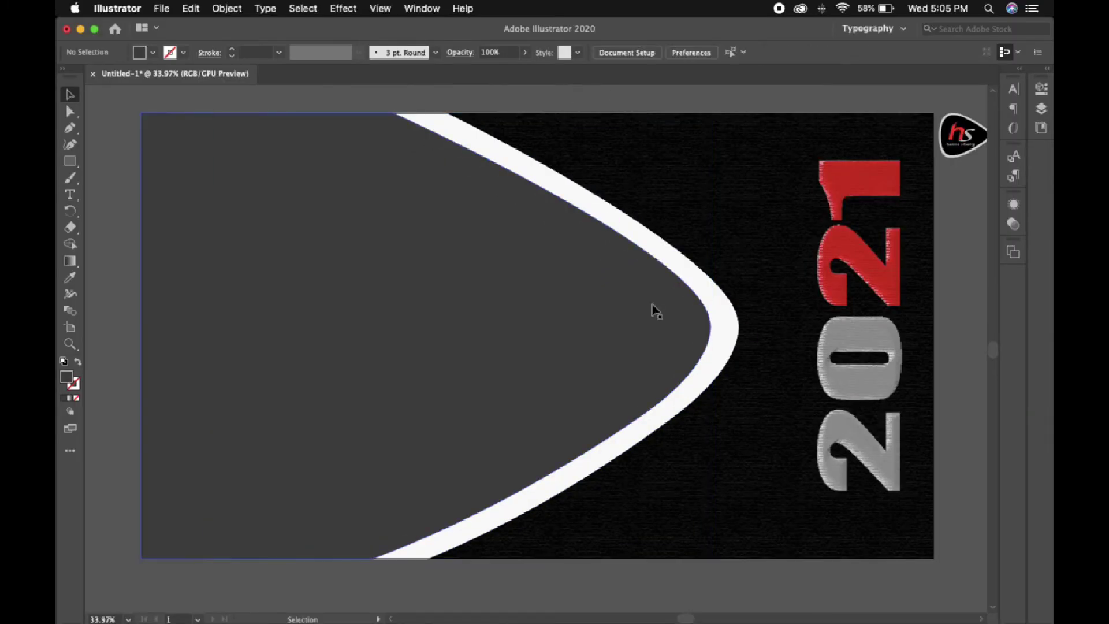
pyautogui.click(733, 318)
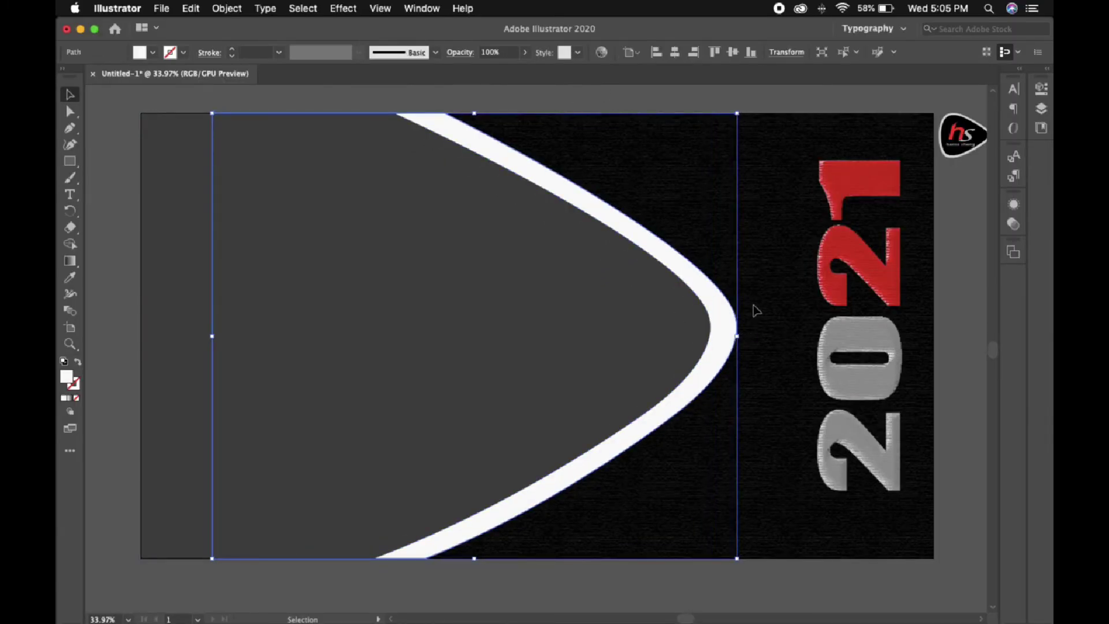
pyautogui.click(759, 158)
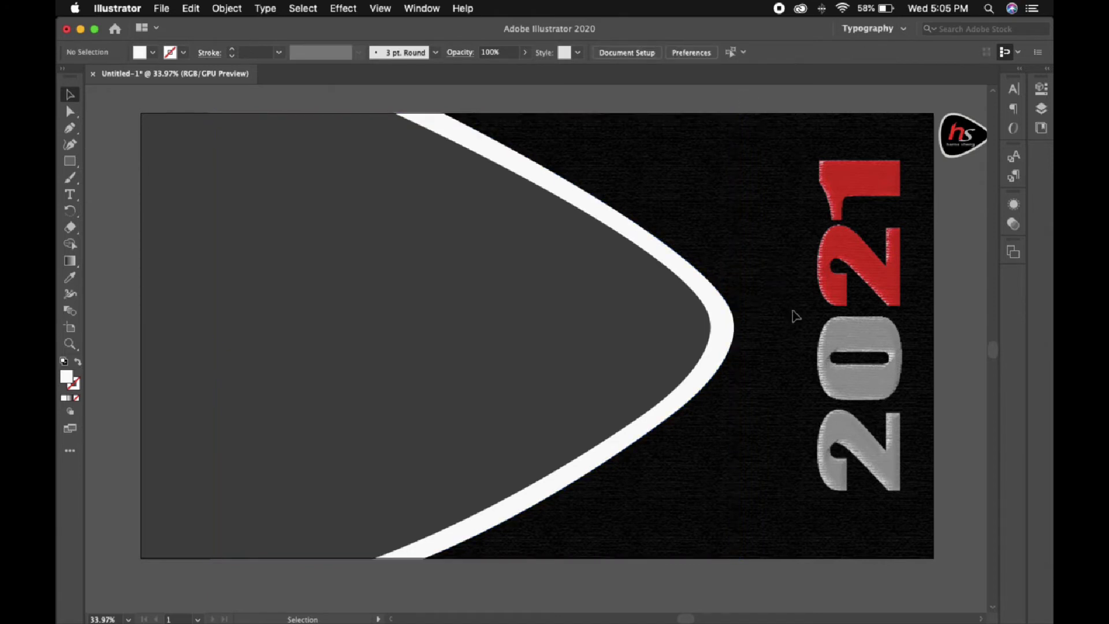
# - Move the off-white shape further right and widen the dark-grey panel towards it, leaving a narrow white band along the curve
pyautogui.click(725, 332)
pyautogui.moveTo(724, 332); pyautogui.dragTo(761, 334)
pyautogui.click(693, 338)
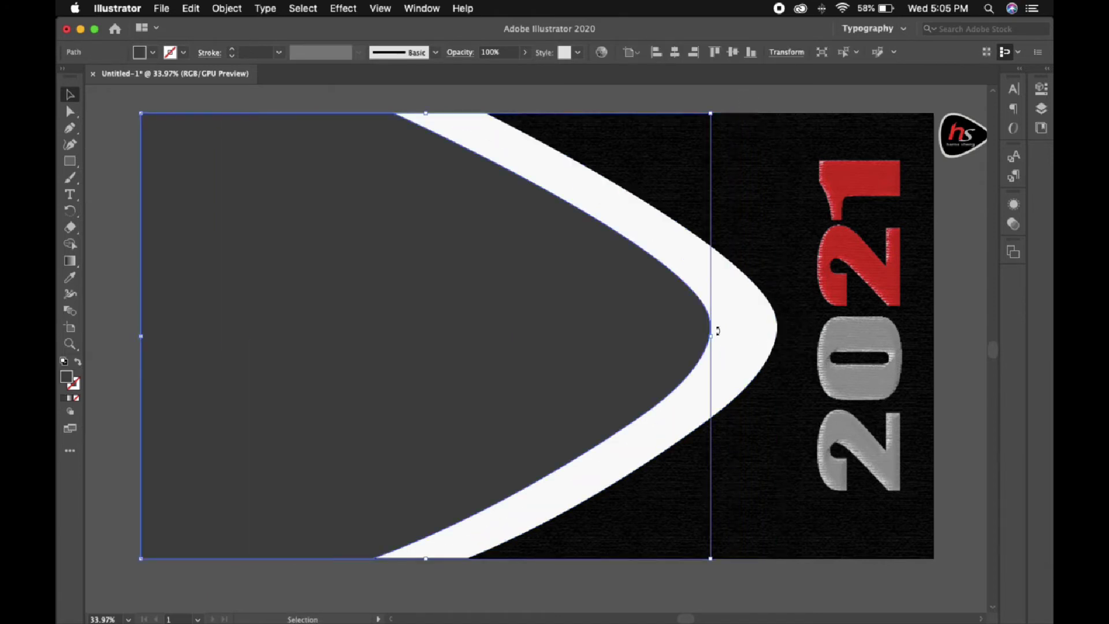
pyautogui.moveTo(638, 338)
pyautogui.mouseDown()
pyautogui.moveTo(661, 339)
pyautogui.moveTo(641, 338)
pyautogui.mouseUp()
pyautogui.moveTo(710, 337); pyautogui.dragTo(751, 335)
pyautogui.click(736, 90)
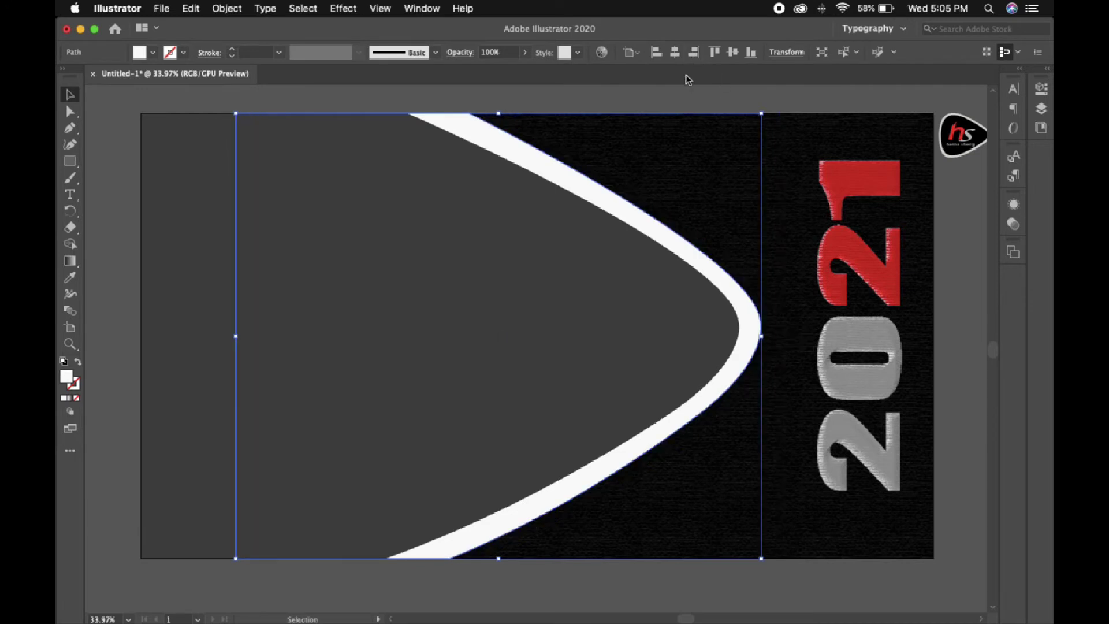
pyautogui.click(532, 99)
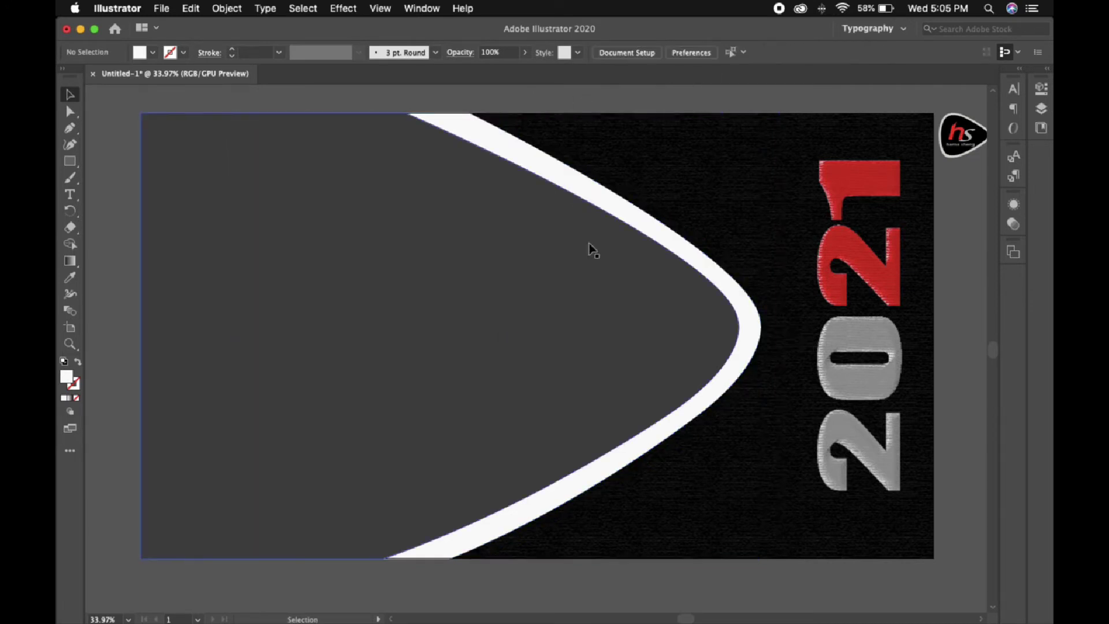
# - Pull the dark-grey panel's top and bottom edges slightly inside the artboard, exposing thin strips of the black background
pyautogui.click(367, 171)
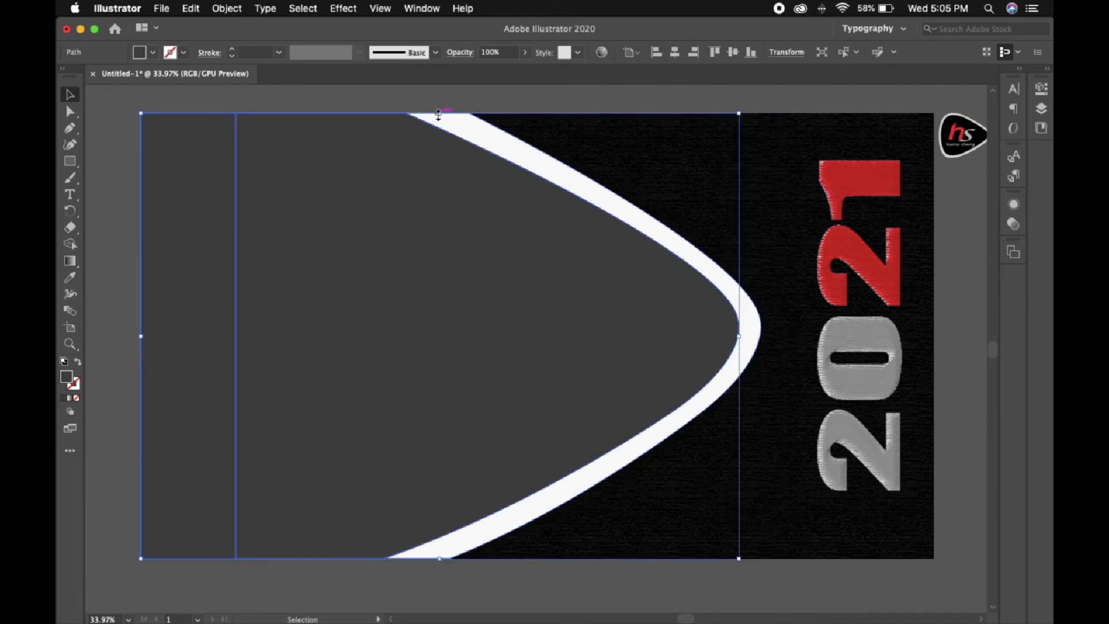
pyautogui.moveTo(441, 114); pyautogui.dragTo(439, 122)
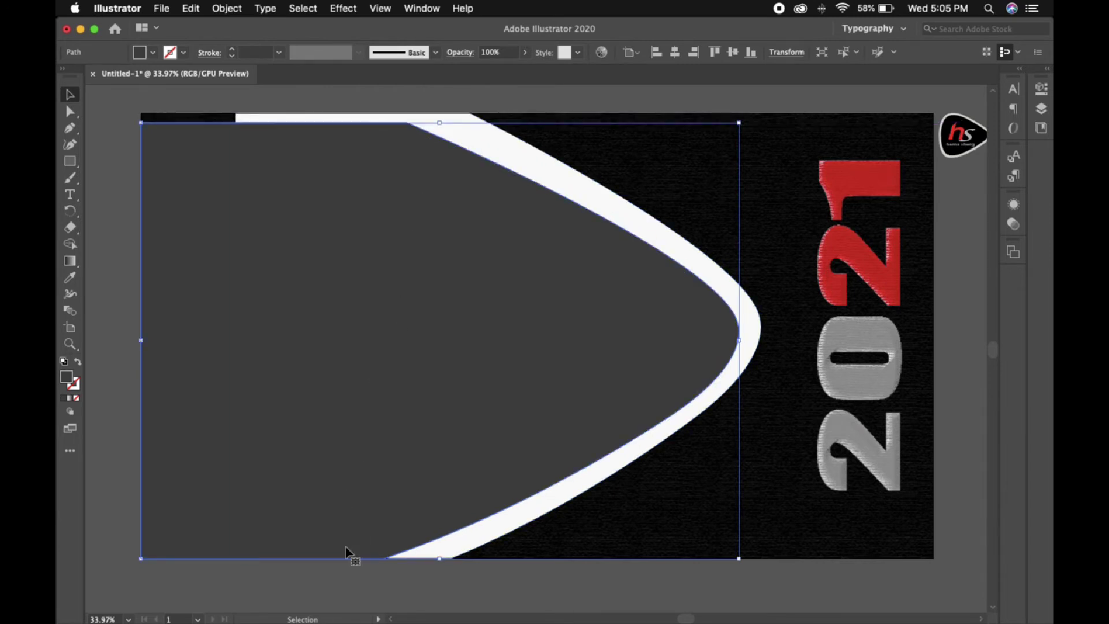
pyautogui.moveTo(440, 558); pyautogui.dragTo(442, 546)
pyautogui.click(520, 515)
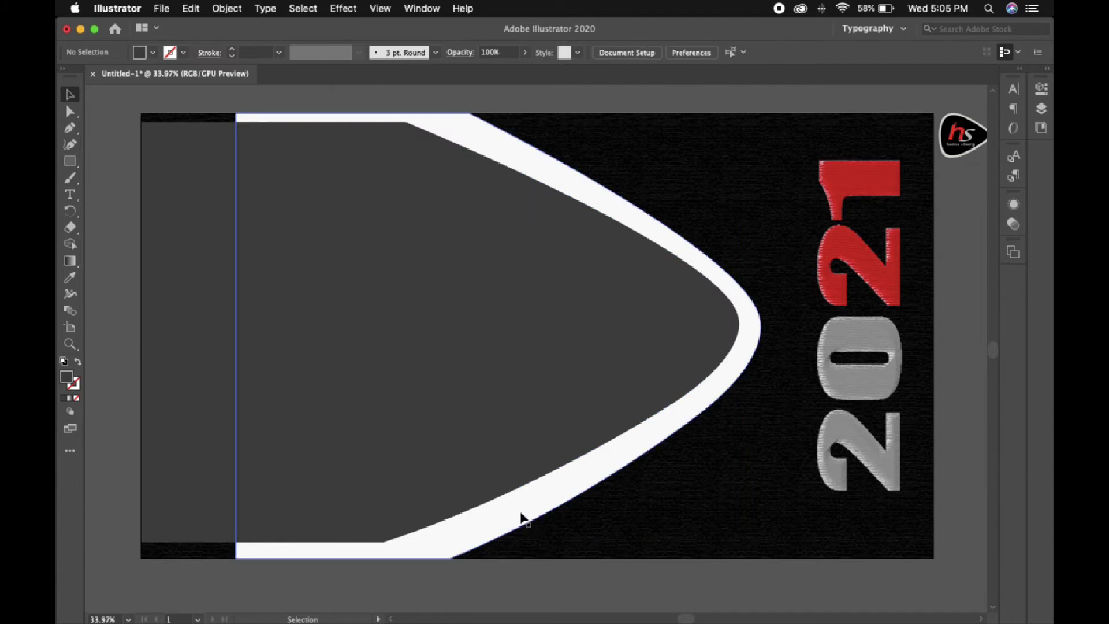
# - Shorten the white shape at its top and bottom so both edges sit slightly inside the dark-grey panel's edges
pyautogui.moveTo(499, 558); pyautogui.dragTo(501, 529)
pyautogui.click(502, 600)
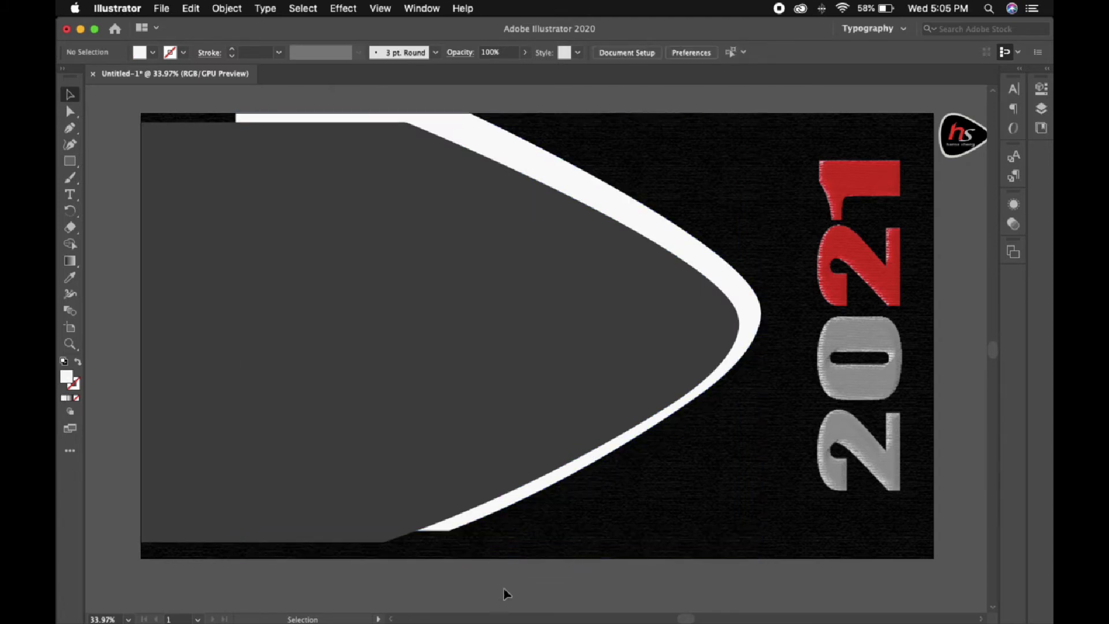
pyautogui.click(514, 155)
pyautogui.moveTo(498, 114); pyautogui.dragTo(502, 137)
pyautogui.click(520, 94)
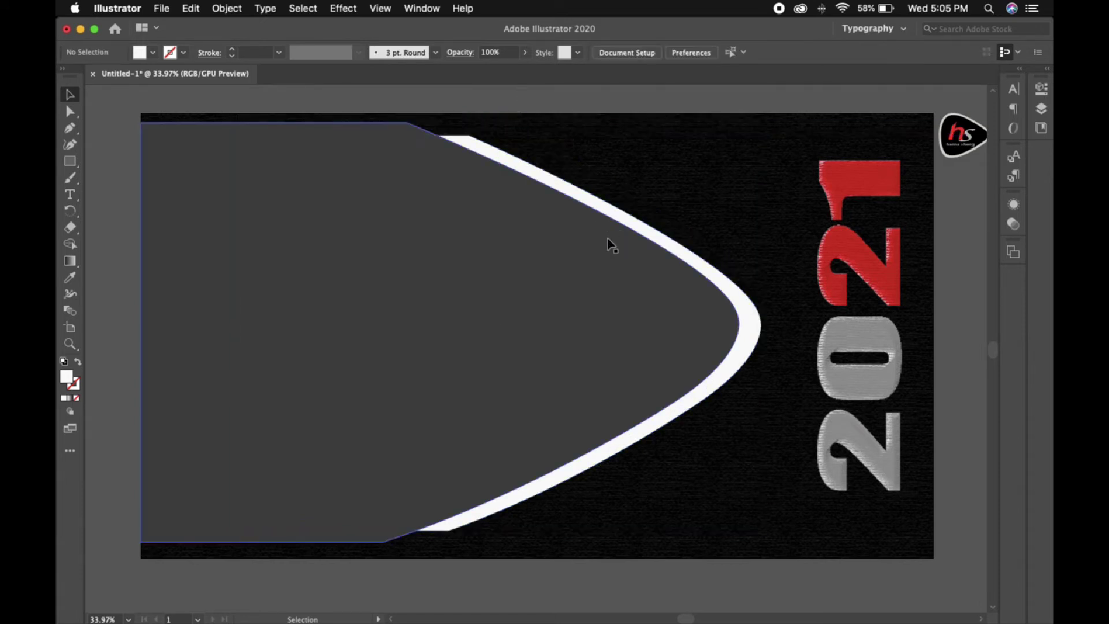
pyautogui.click(514, 164)
pyautogui.moveTo(500, 136); pyautogui.dragTo(498, 128)
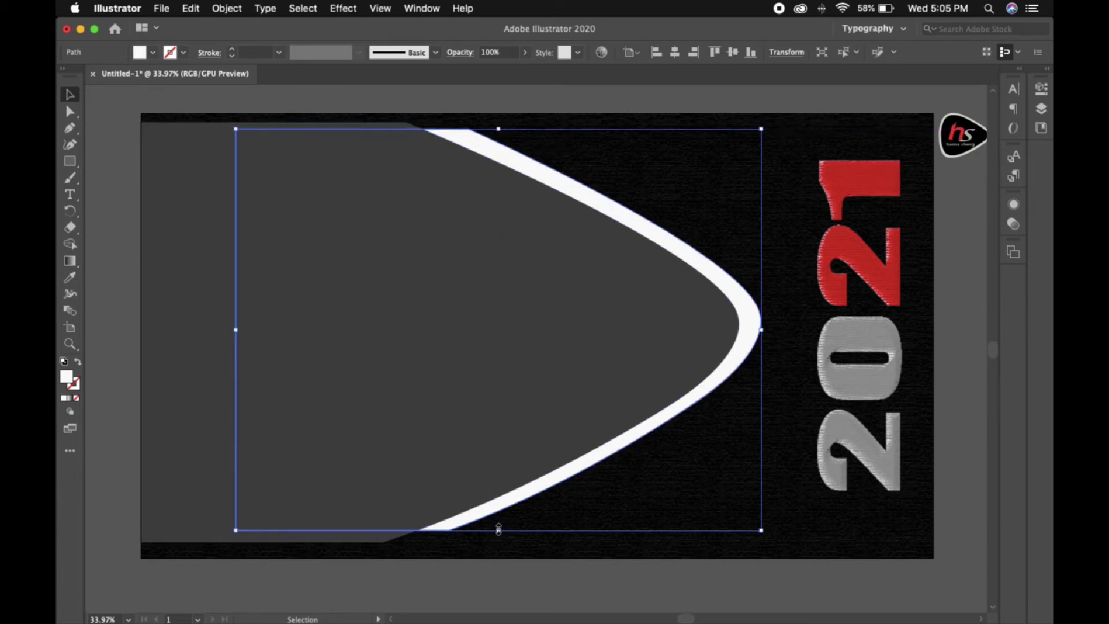
pyautogui.moveTo(499, 528); pyautogui.dragTo(499, 535)
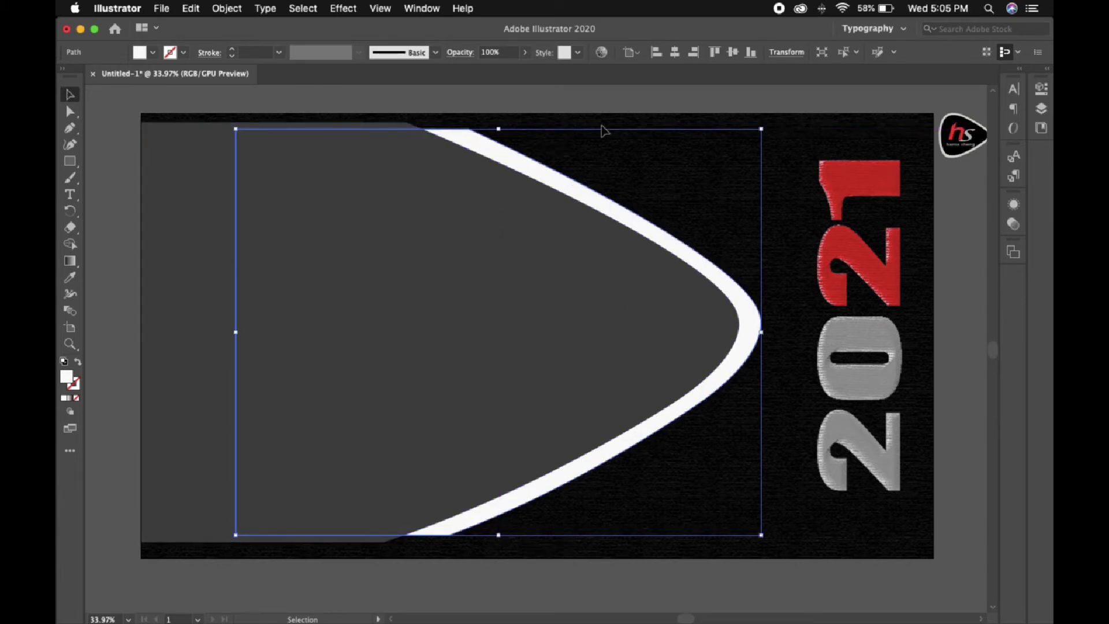
pyautogui.click(575, 106)
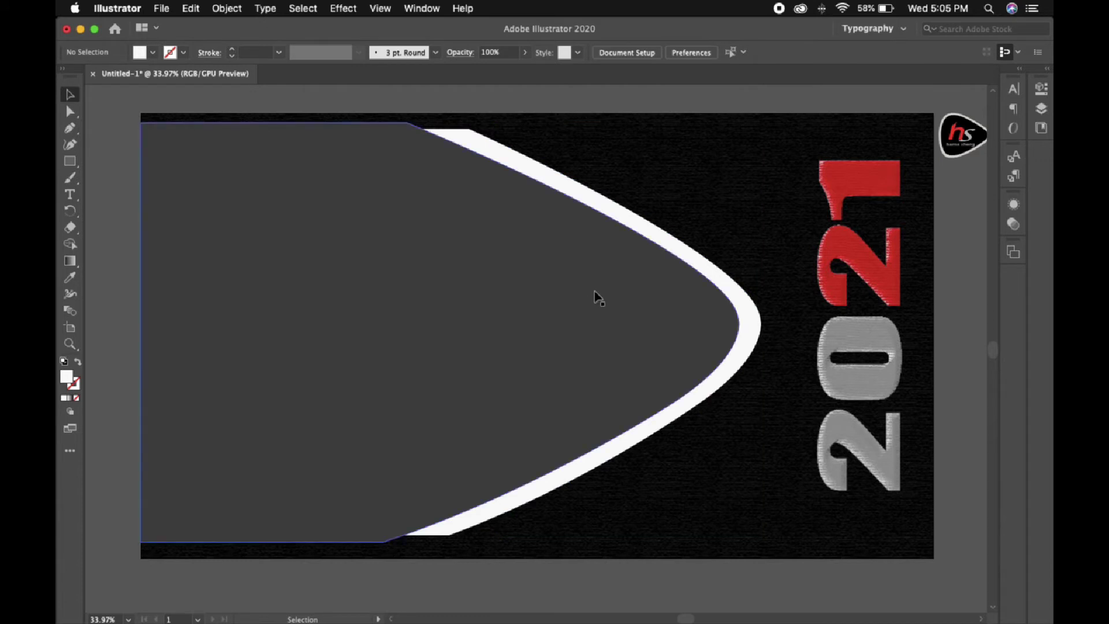
# - Apply the Grain texture effect to the dark-grey panel with an intensity of 60
pyautogui.moveTo(643, 458); pyautogui.dragTo(649, 435)
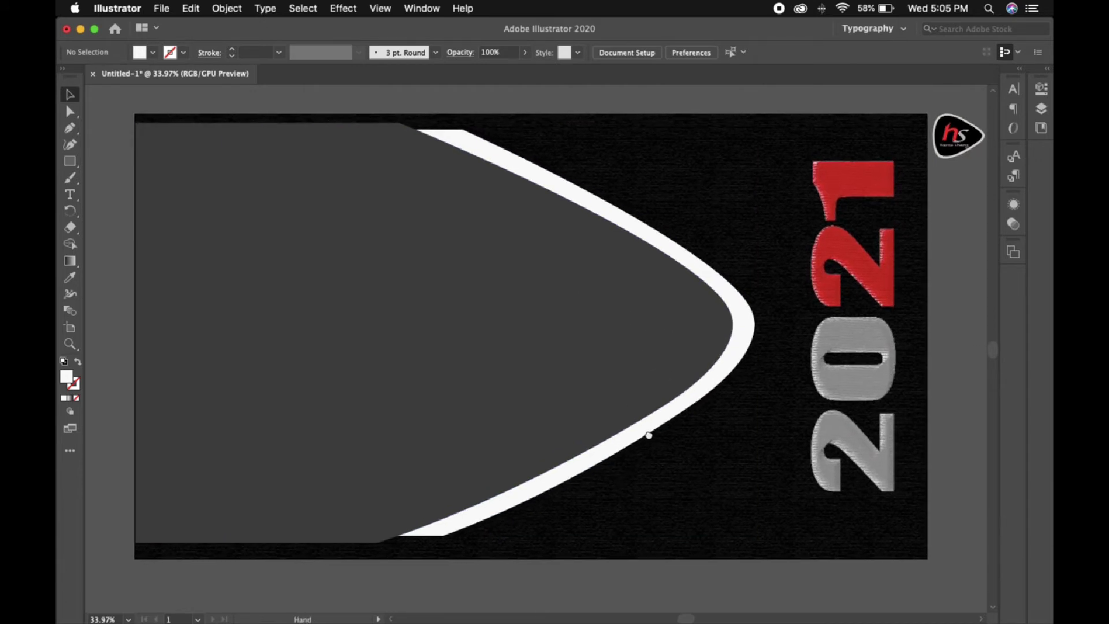
pyautogui.click(584, 397)
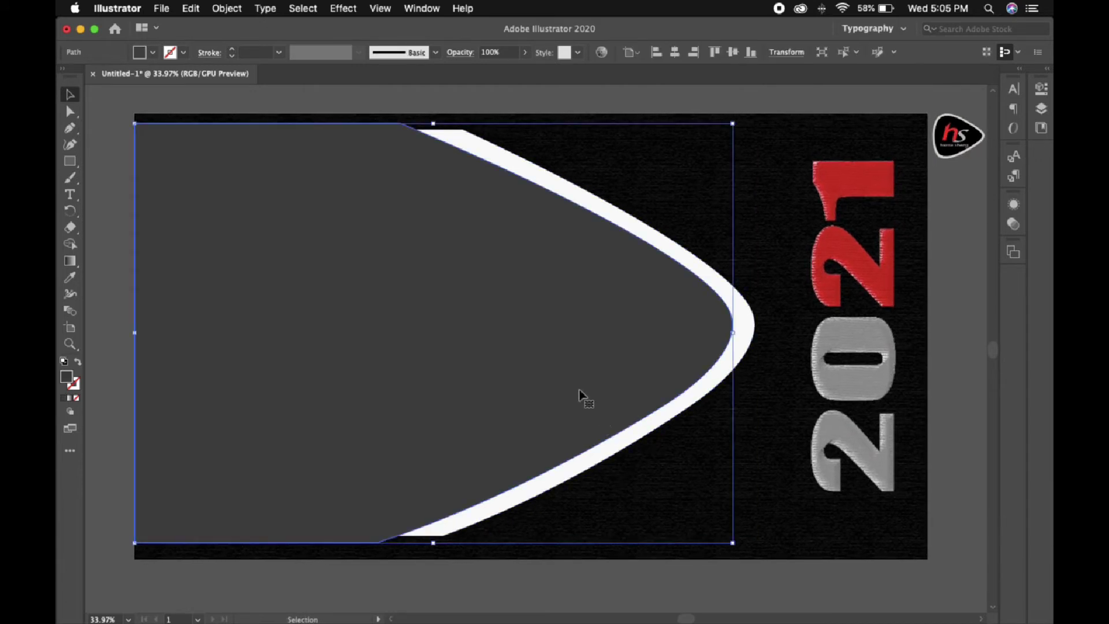
pyautogui.click(348, 10)
pyautogui.moveTo(391, 358)
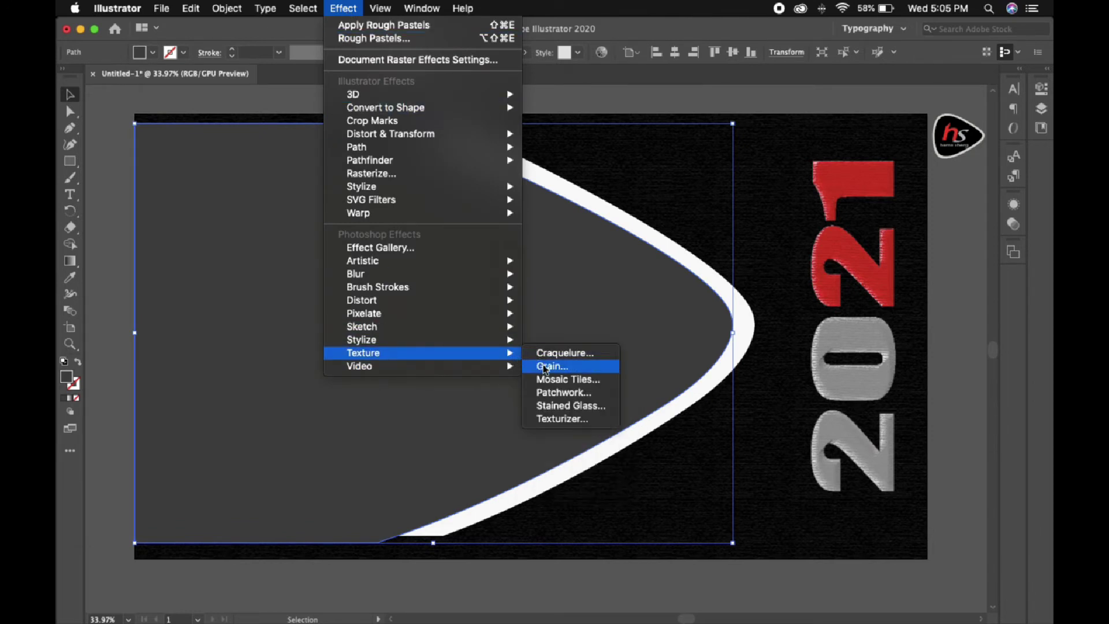
pyautogui.click(549, 366)
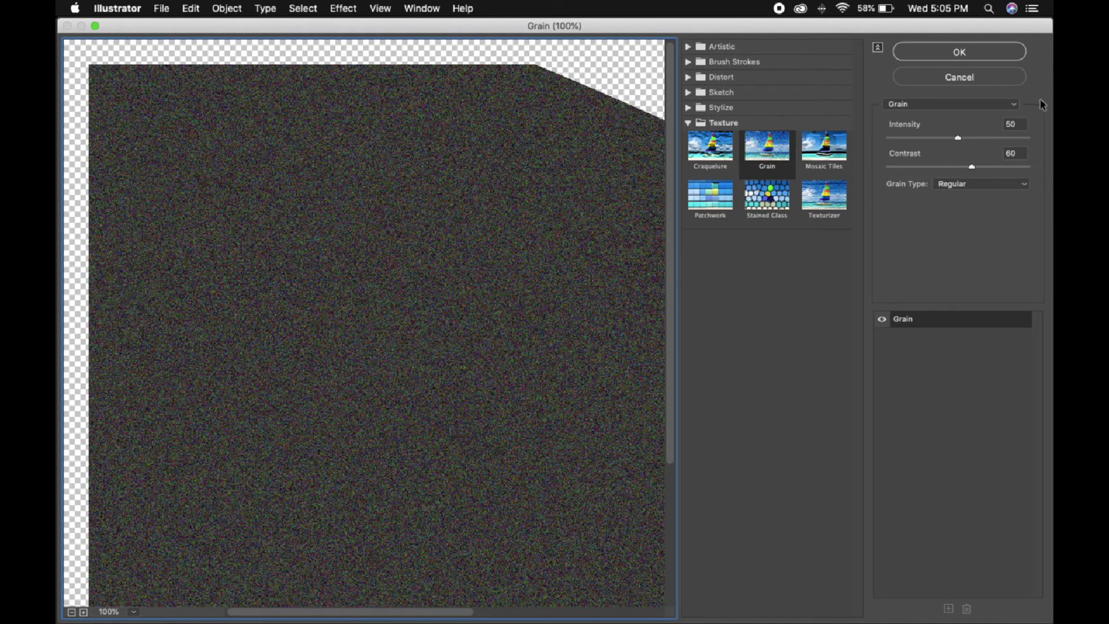
pyautogui.click(1020, 123)
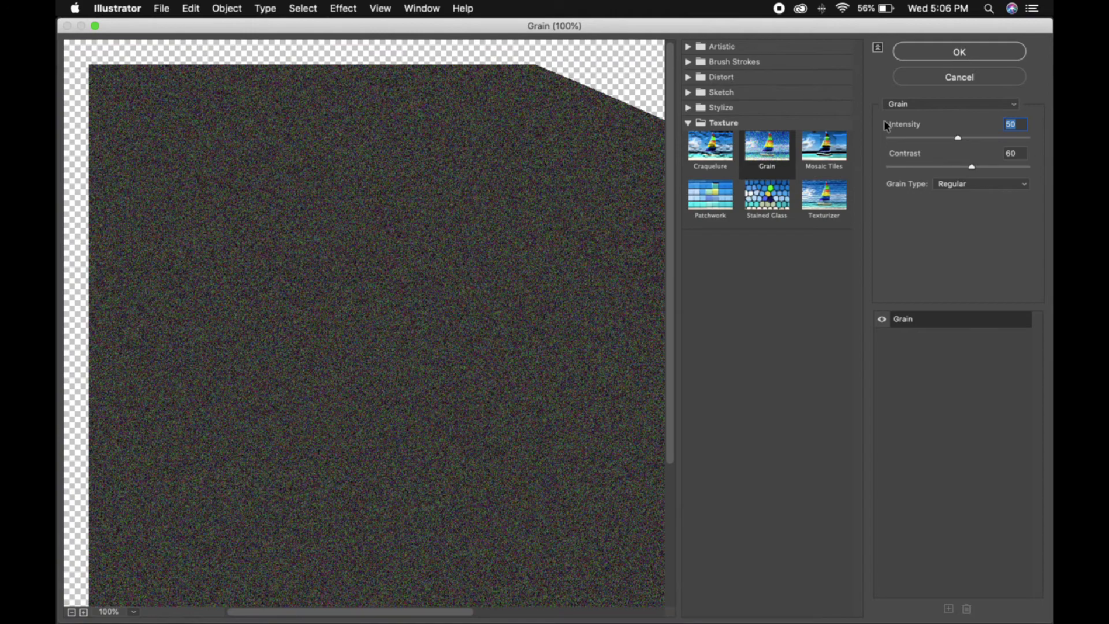
pyautogui.write('60')
pyautogui.click(976, 51)
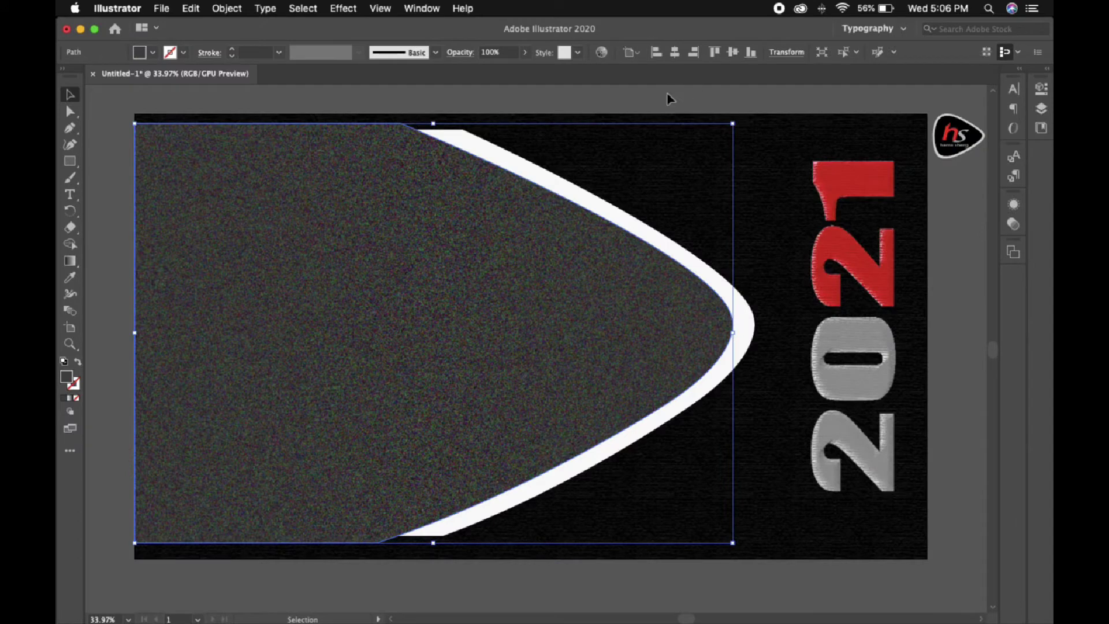
pyautogui.click(729, 202)
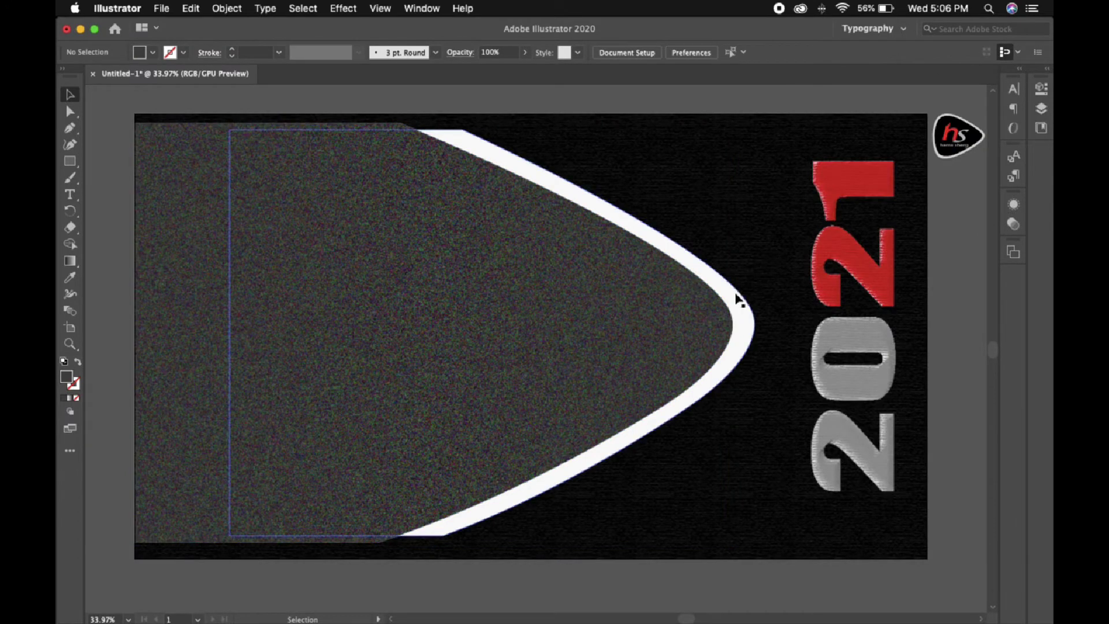
# - Move the whole hs logo onto the textured panel near its curved tip and bring it to the front
pyautogui.moveTo(946, 105); pyautogui.dragTo(622, 299)
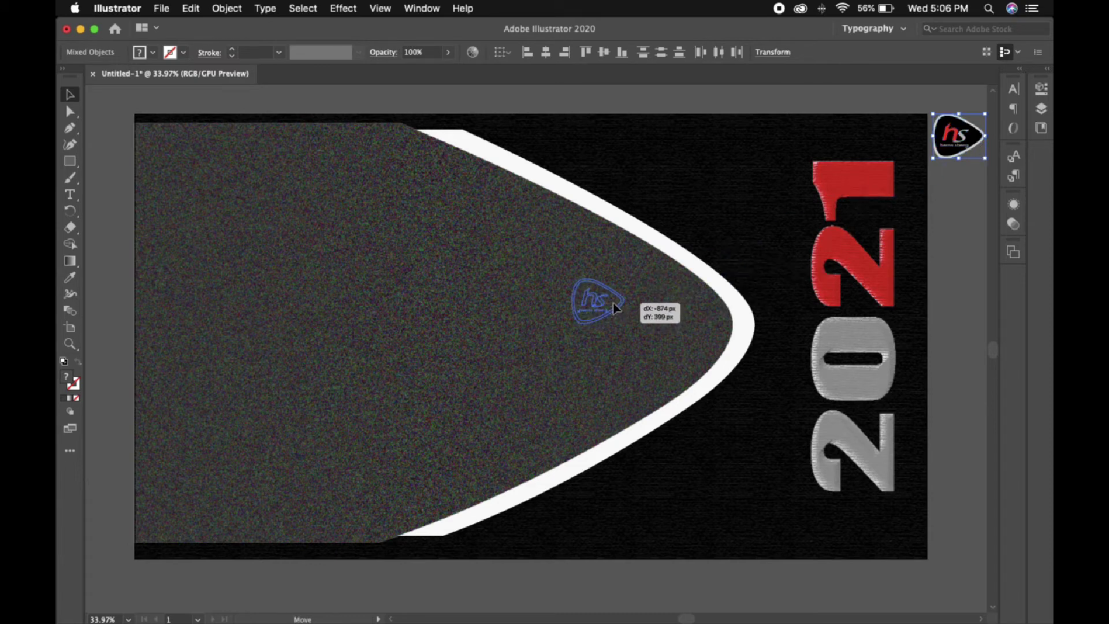
pyautogui.rightClick(616, 303)
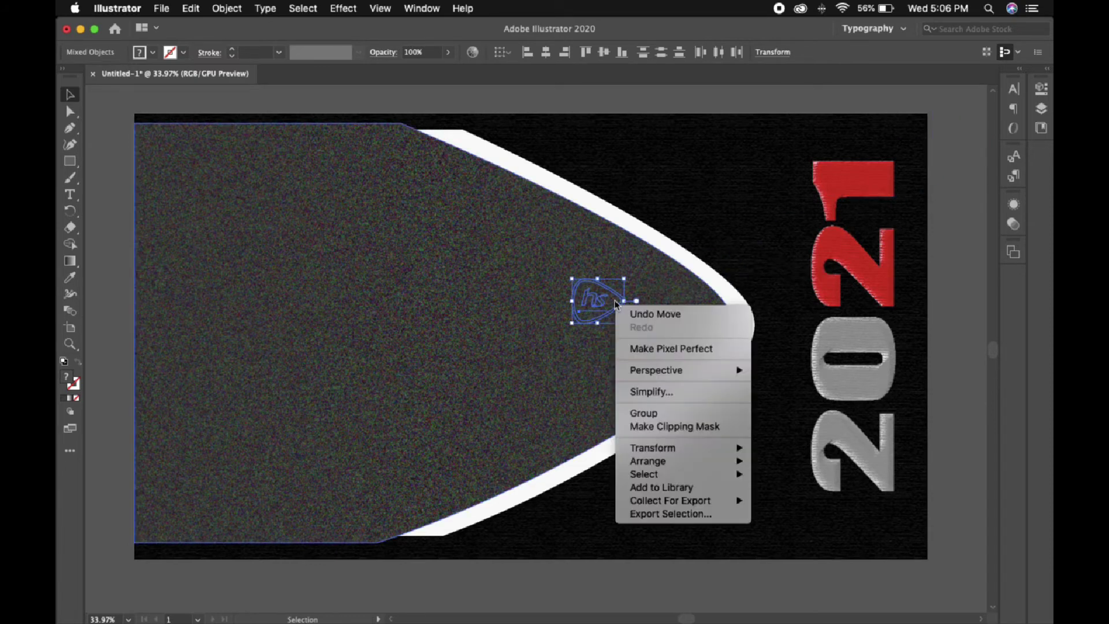
pyautogui.moveTo(653, 464)
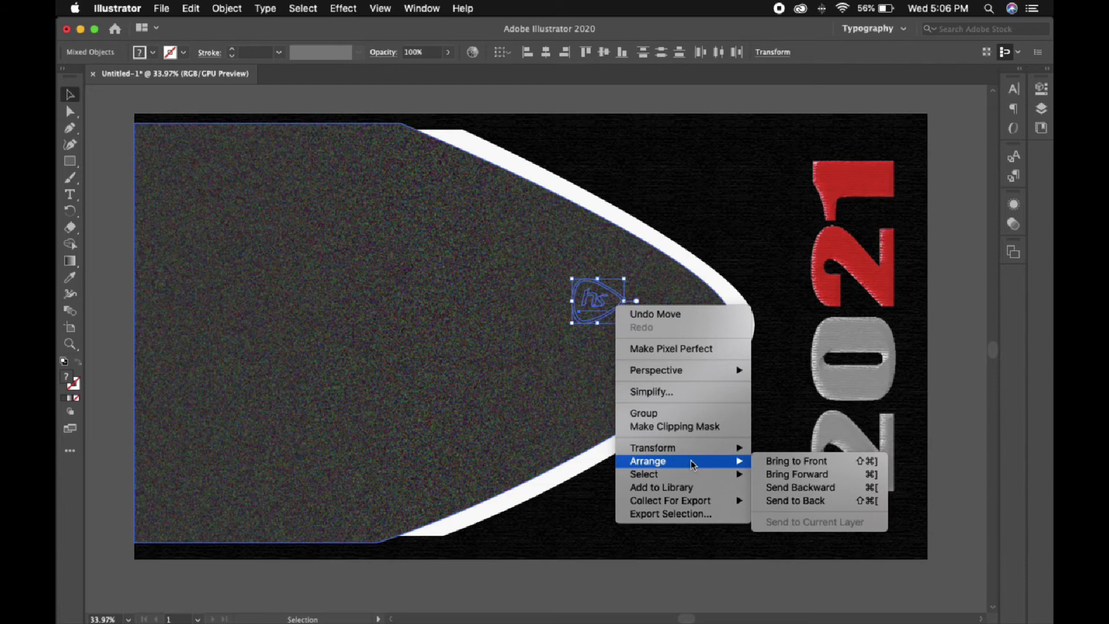
pyautogui.click(781, 460)
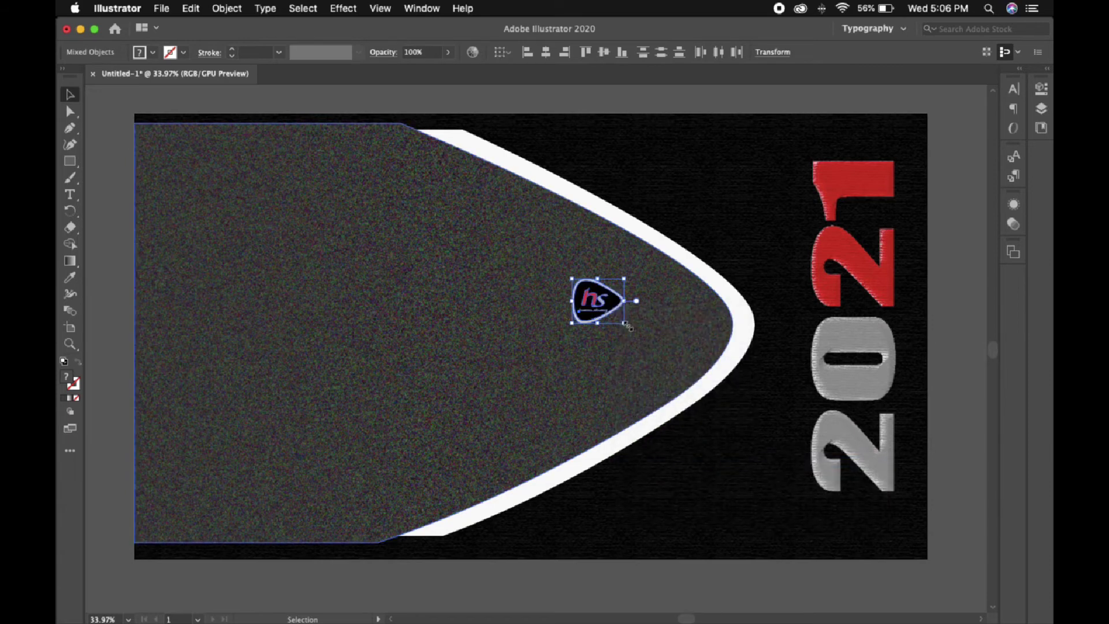
# - Enlarge the hs logo to about 286 x 245 px within the panel's tip and group its parts
pyautogui.moveTo(625, 323); pyautogui.dragTo(728, 375)
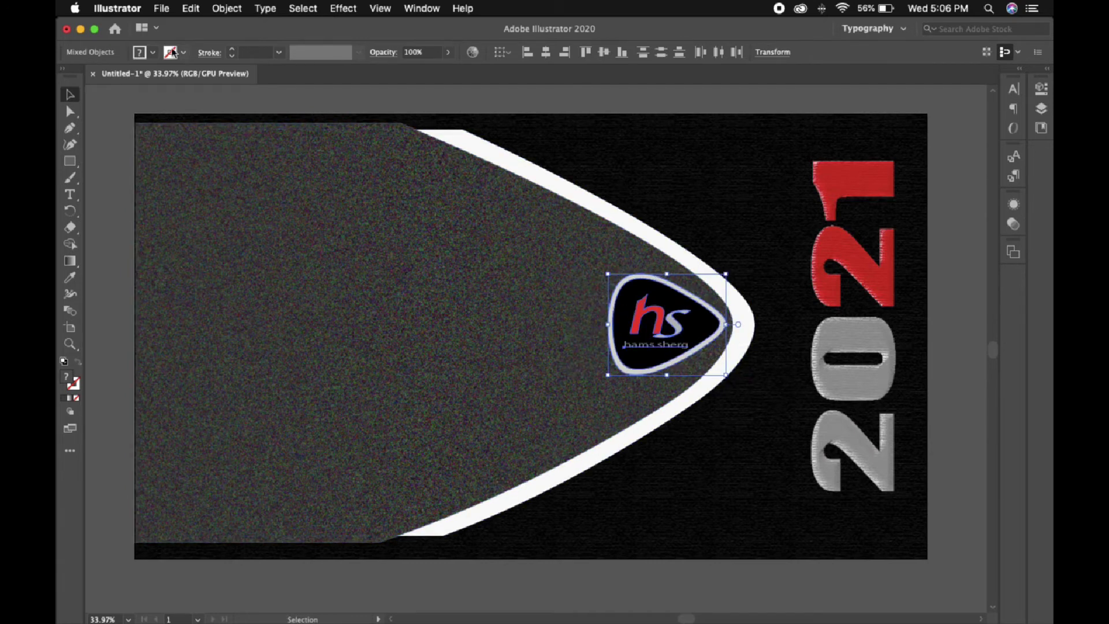
pyautogui.click(230, 9)
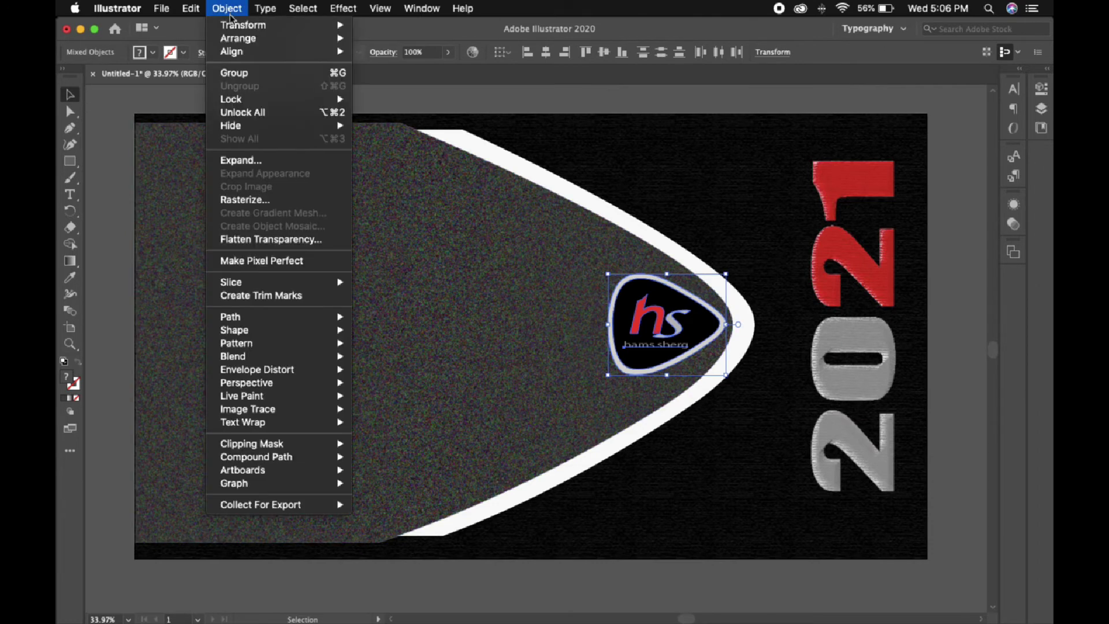
pyautogui.click(245, 74)
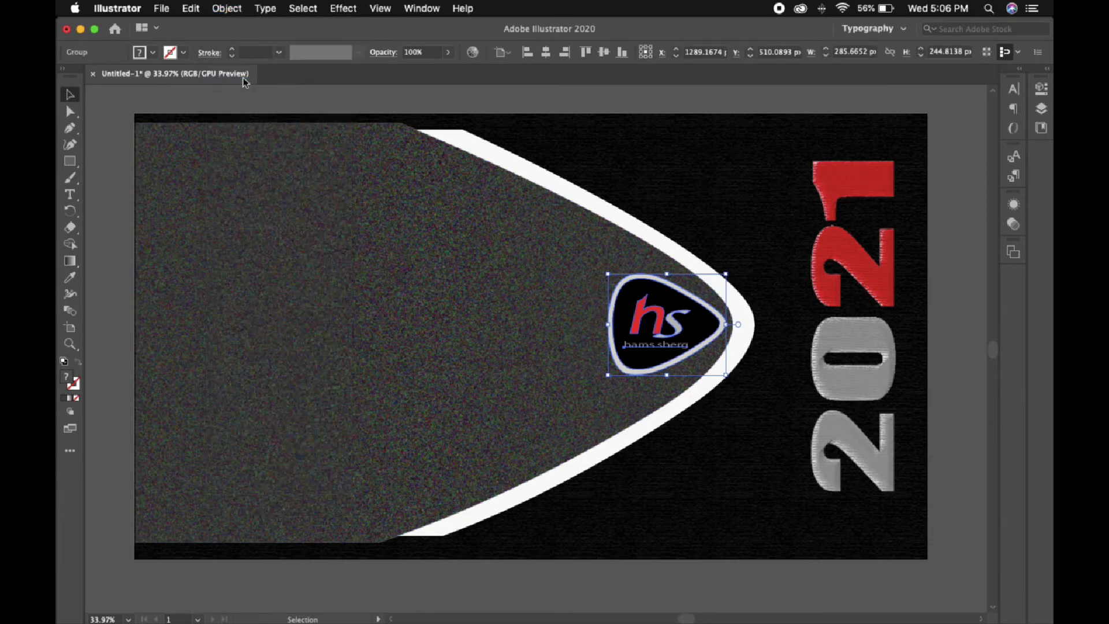
pyautogui.click(129, 178)
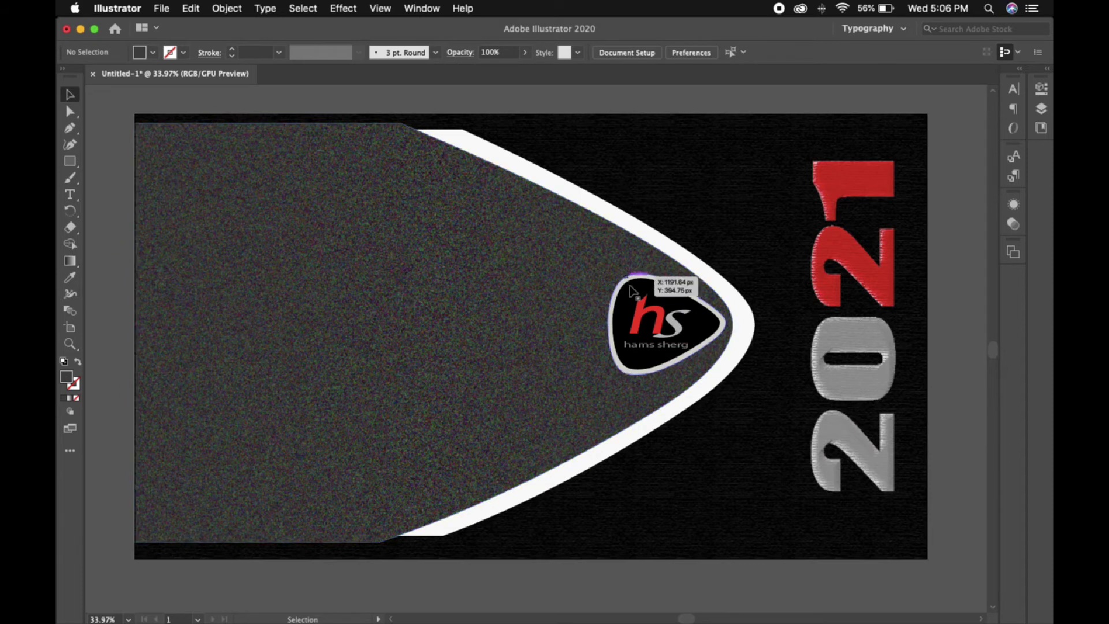
# - Lower the hs logo group's opacity to 87%
pyautogui.click(667, 315)
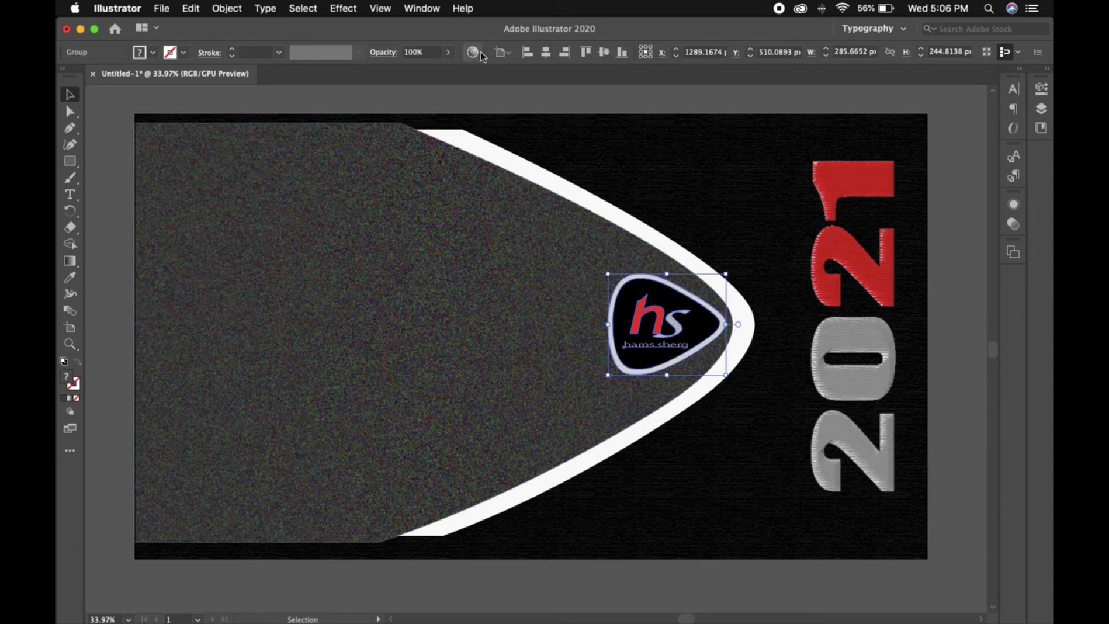
pyautogui.click(449, 53)
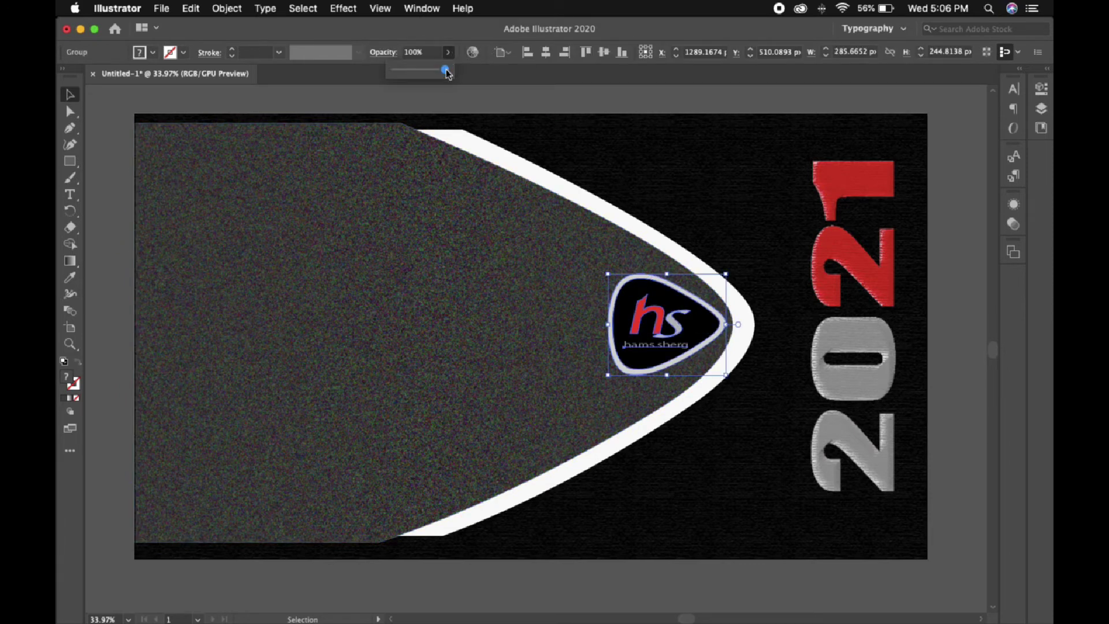
pyautogui.moveTo(446, 74); pyautogui.dragTo(441, 74)
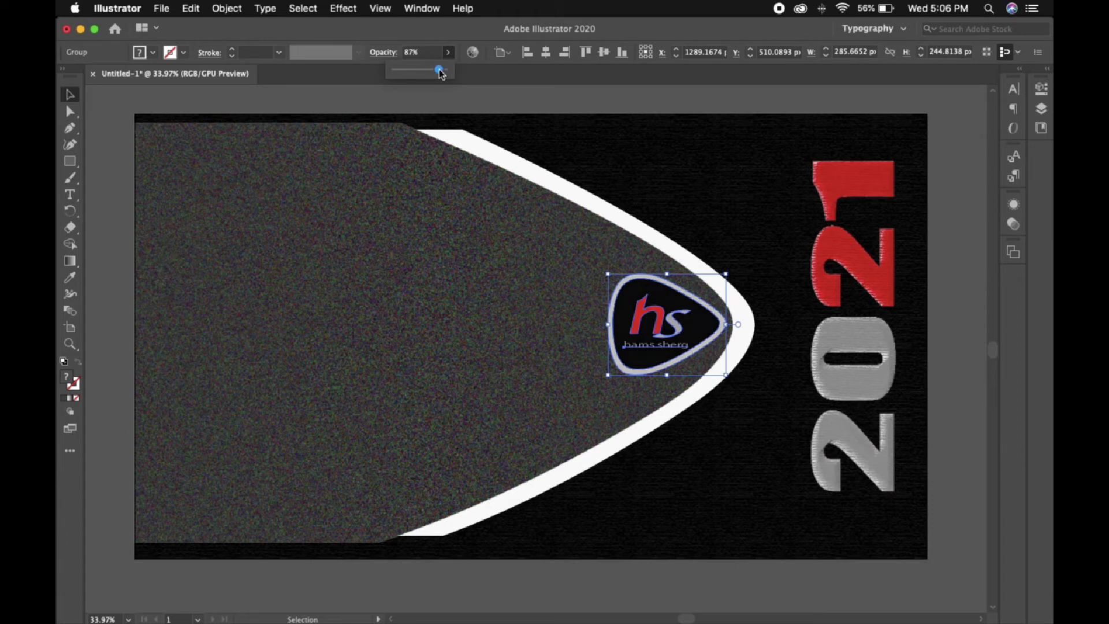
pyautogui.click(126, 105)
pyautogui.click(126, 104)
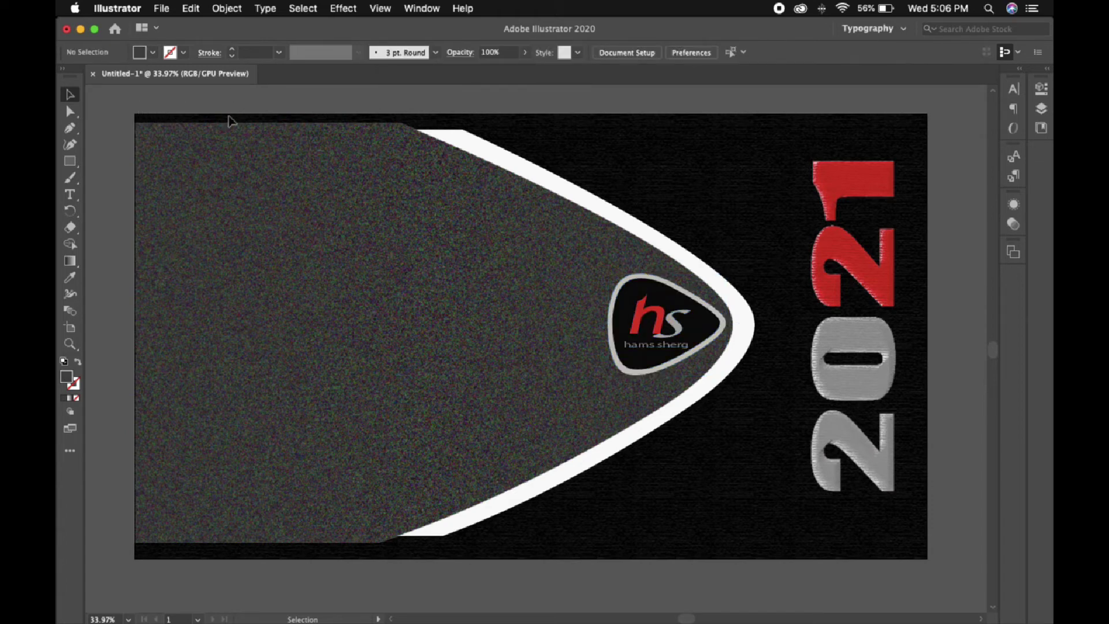
# - Narrow the white shape to about 1255 px wide to thin the band around the panel's tip
pyautogui.click(750, 334)
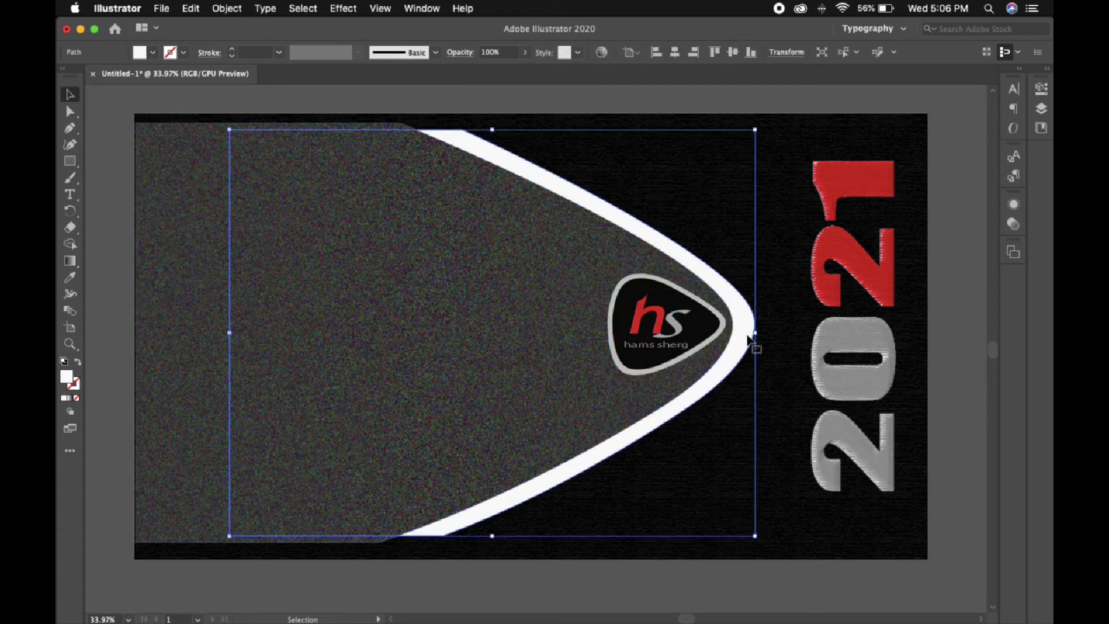
pyautogui.moveTo(757, 334); pyautogui.dragTo(752, 332)
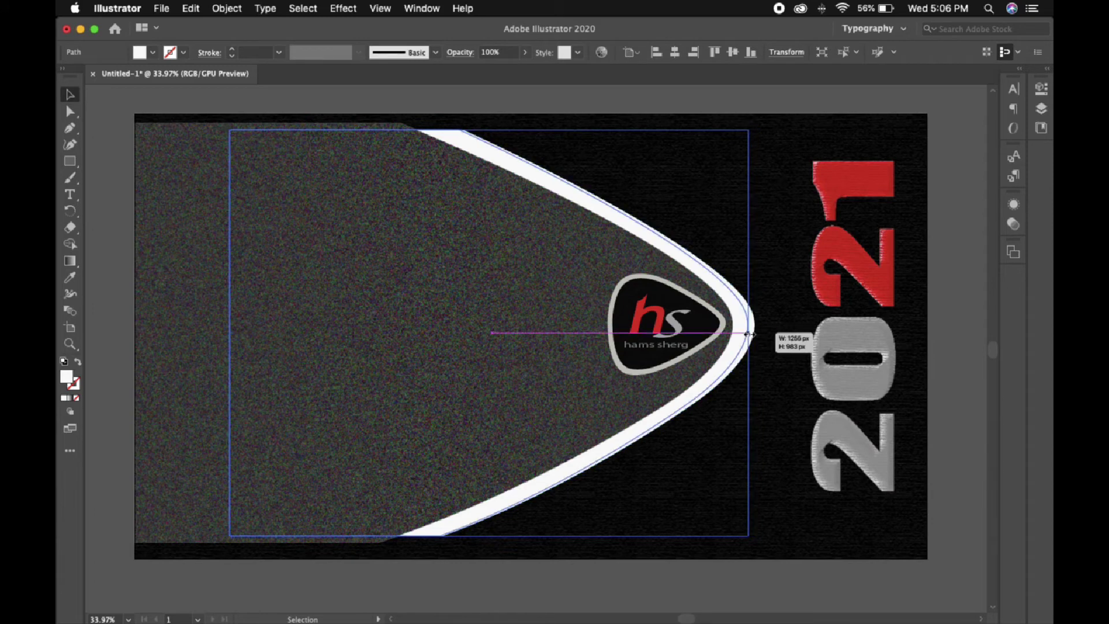
pyautogui.click(825, 103)
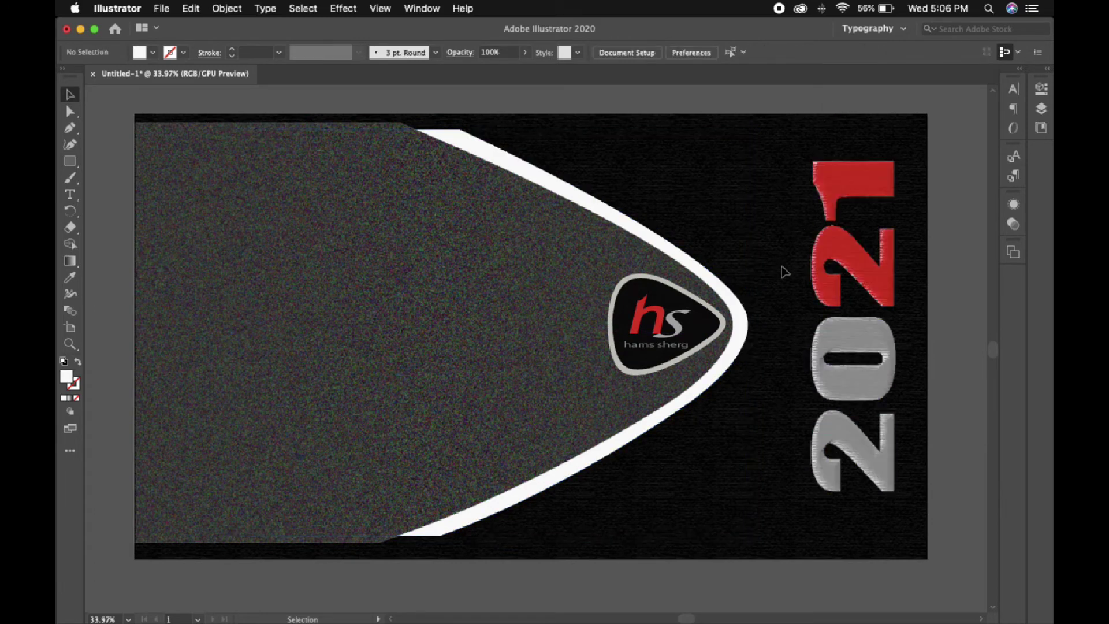
# - Fill the white band with a linear gradient from white to red (R=193 G=39 B=45) at the tip
pyautogui.click(743, 329)
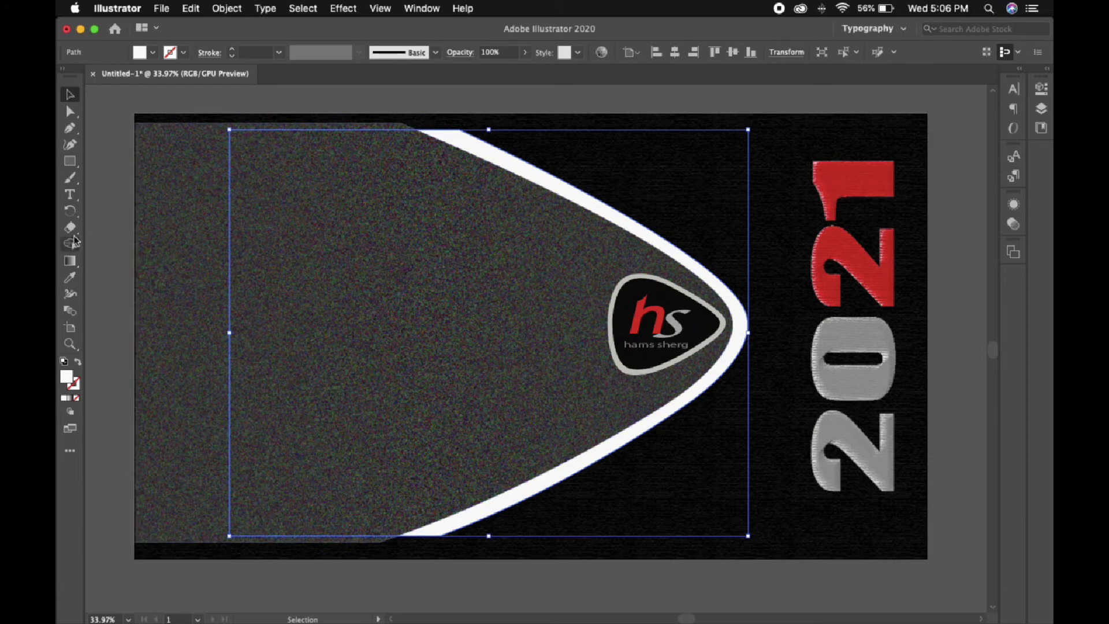
pyautogui.doubleClick(70, 260)
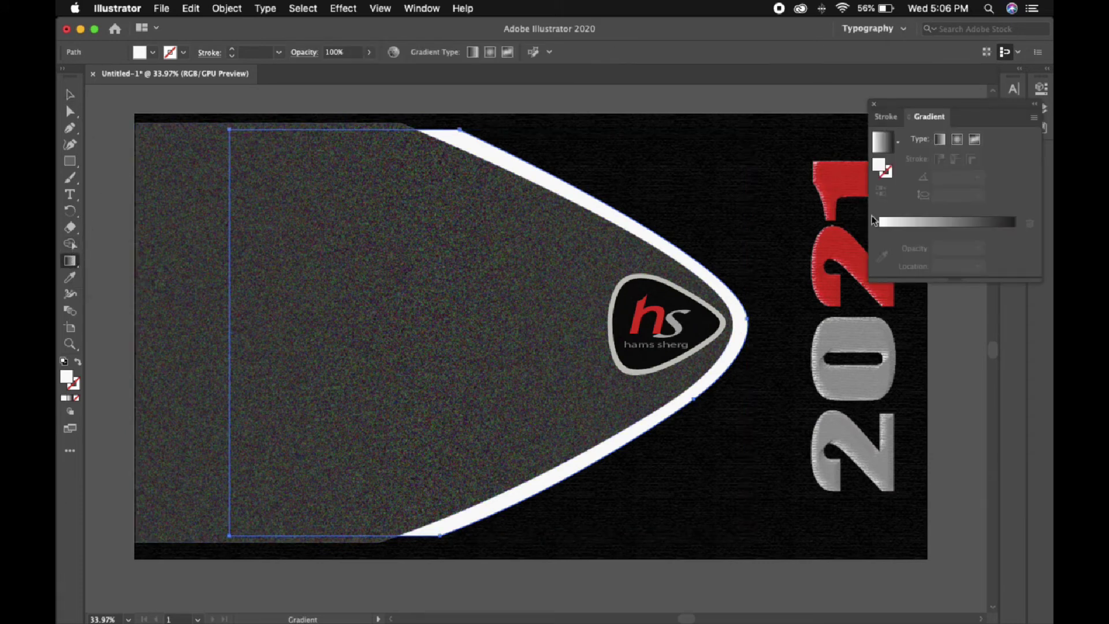
pyautogui.click(1016, 230)
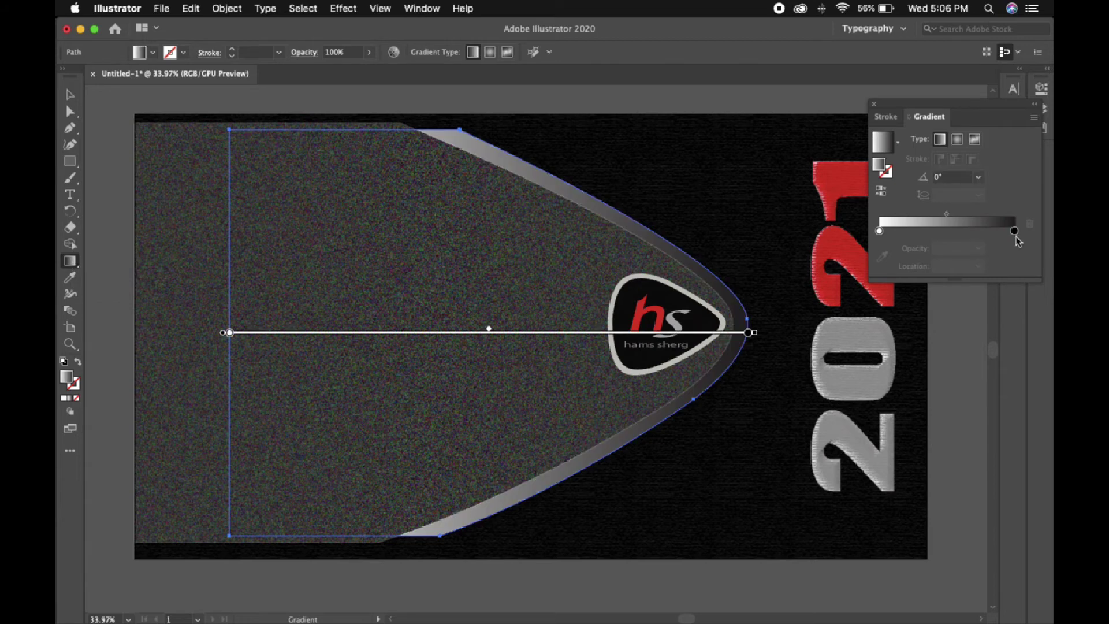
pyautogui.doubleClick(1014, 231)
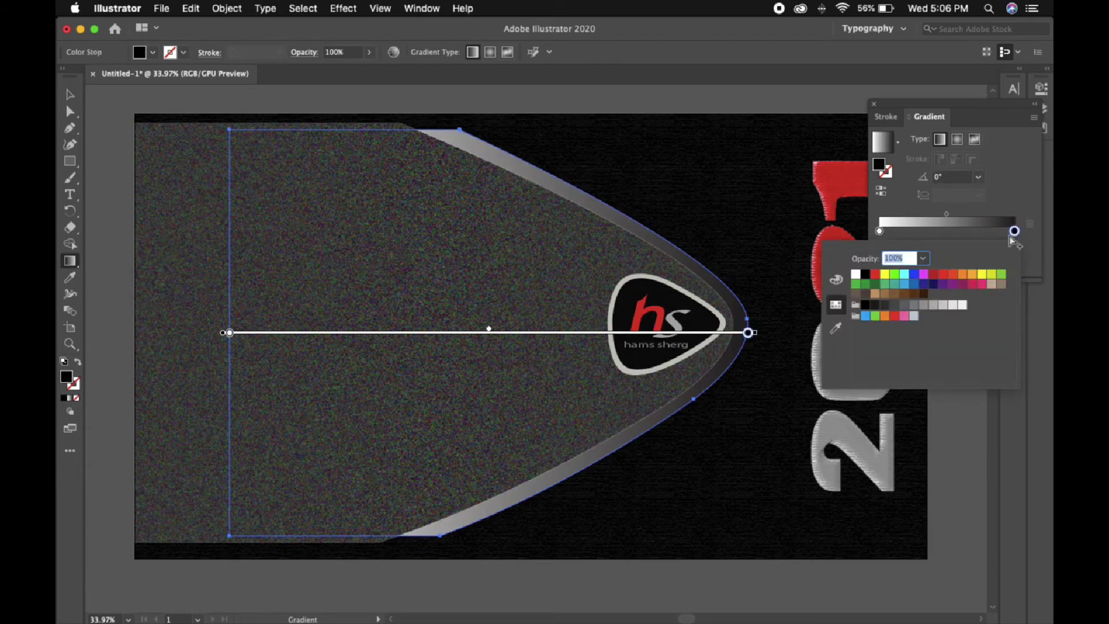
pyautogui.click(934, 275)
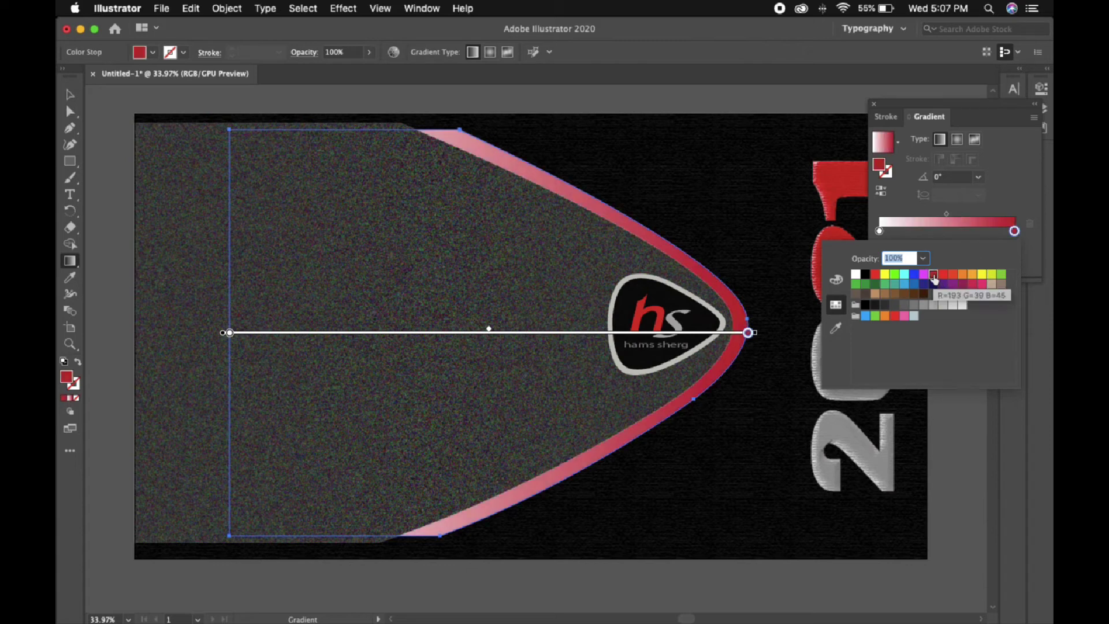
# - Set the band gradient's starting stop to black and add a light grey stop (R=242 G=242 B=242) at about 58%
pyautogui.doubleClick(879, 231)
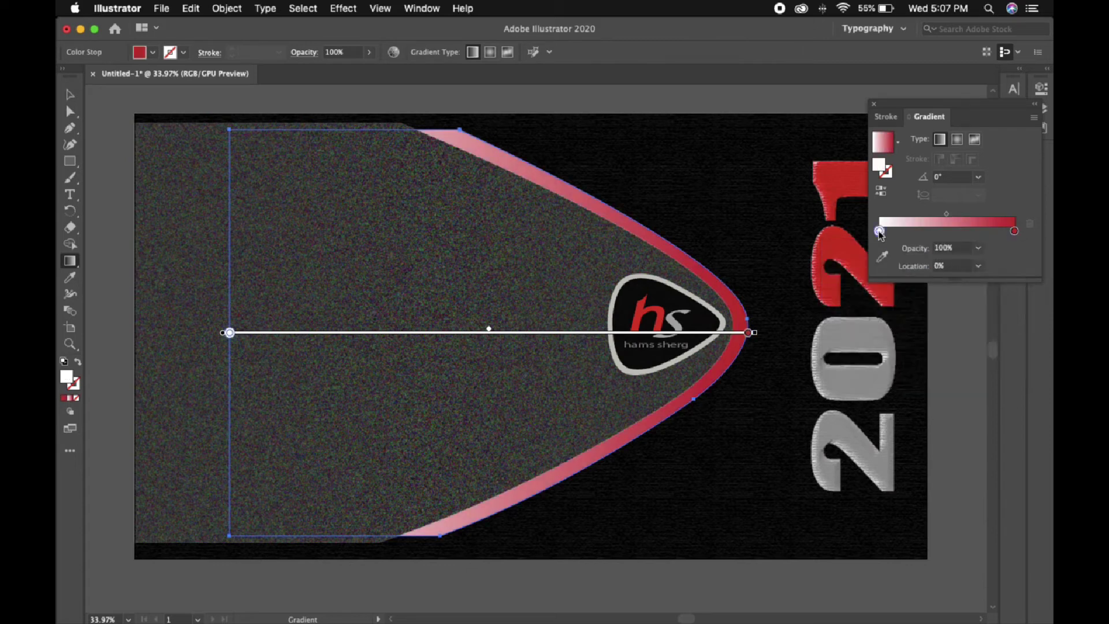
pyautogui.click(869, 276)
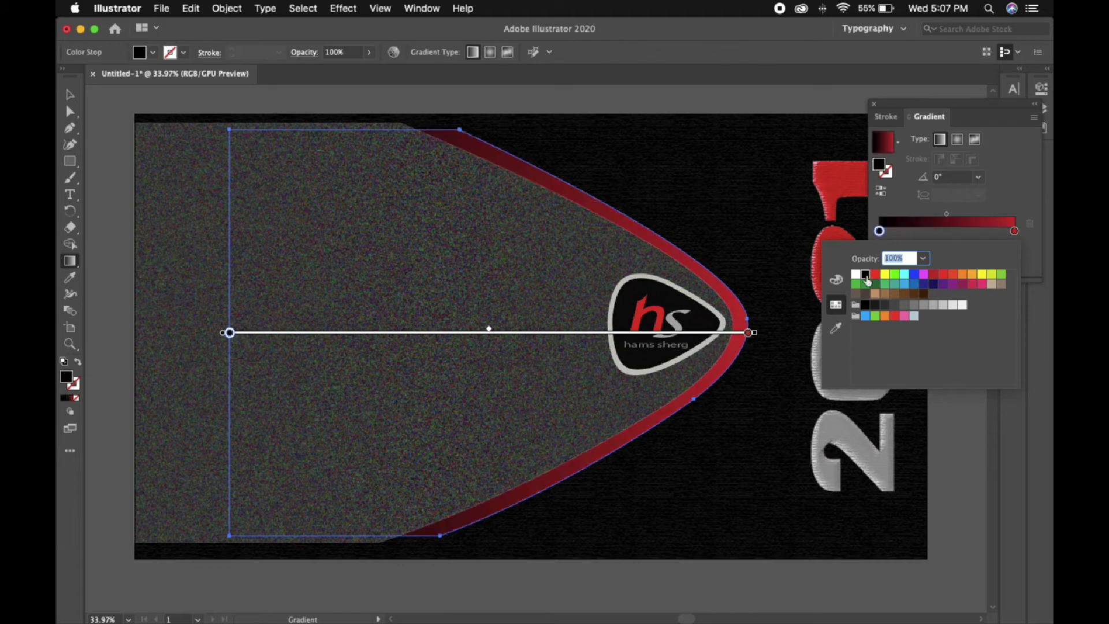
pyautogui.click(958, 231)
pyautogui.doubleClick(958, 232)
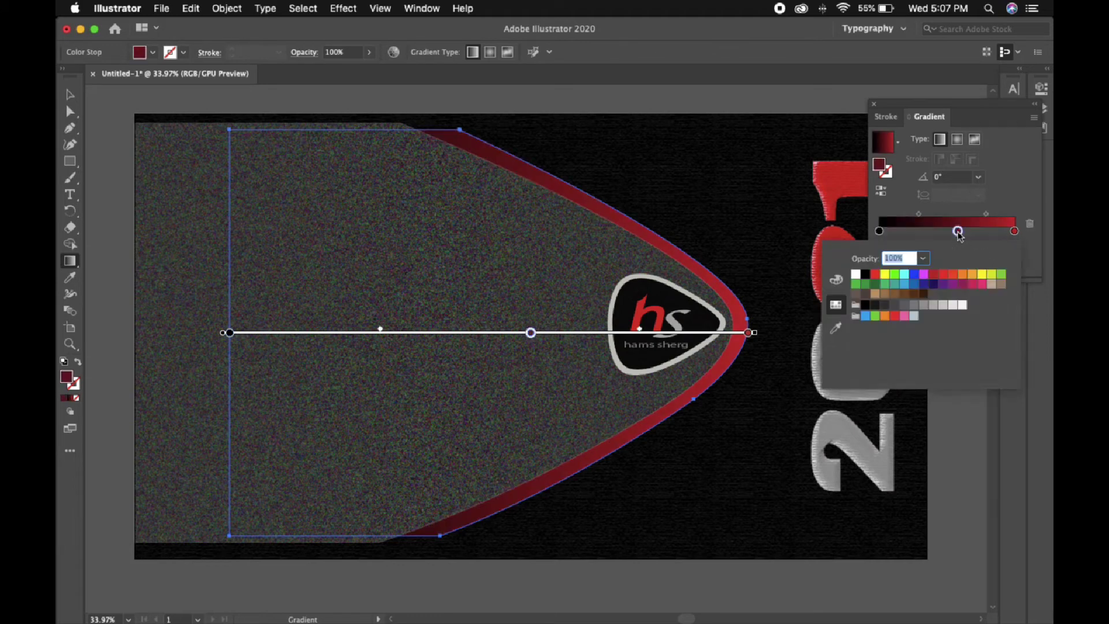
pyautogui.click(962, 305)
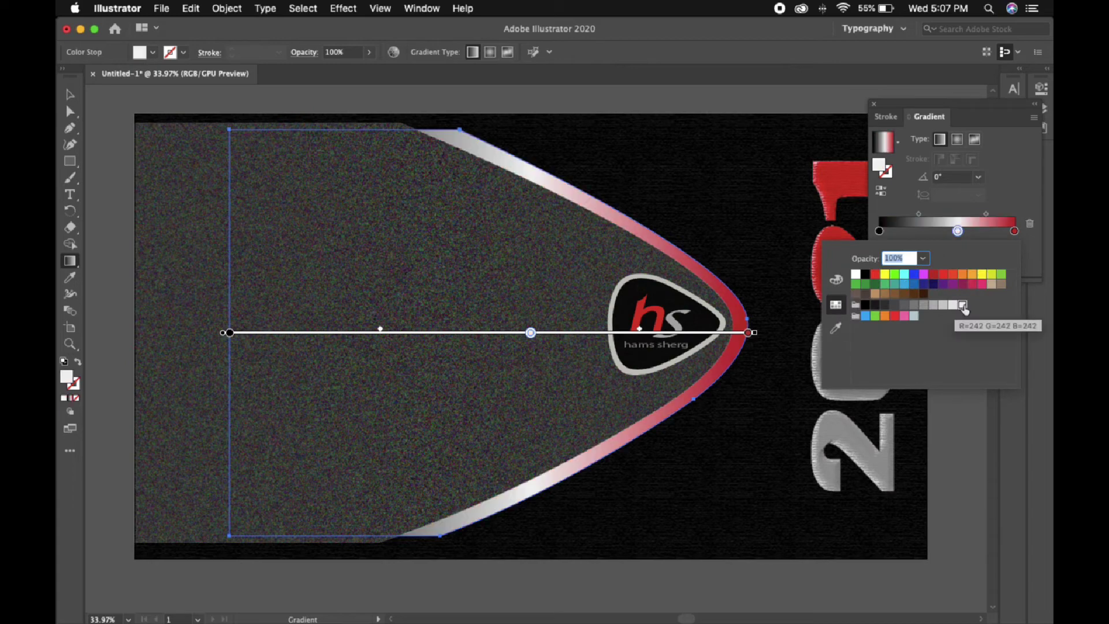
pyautogui.click(740, 89)
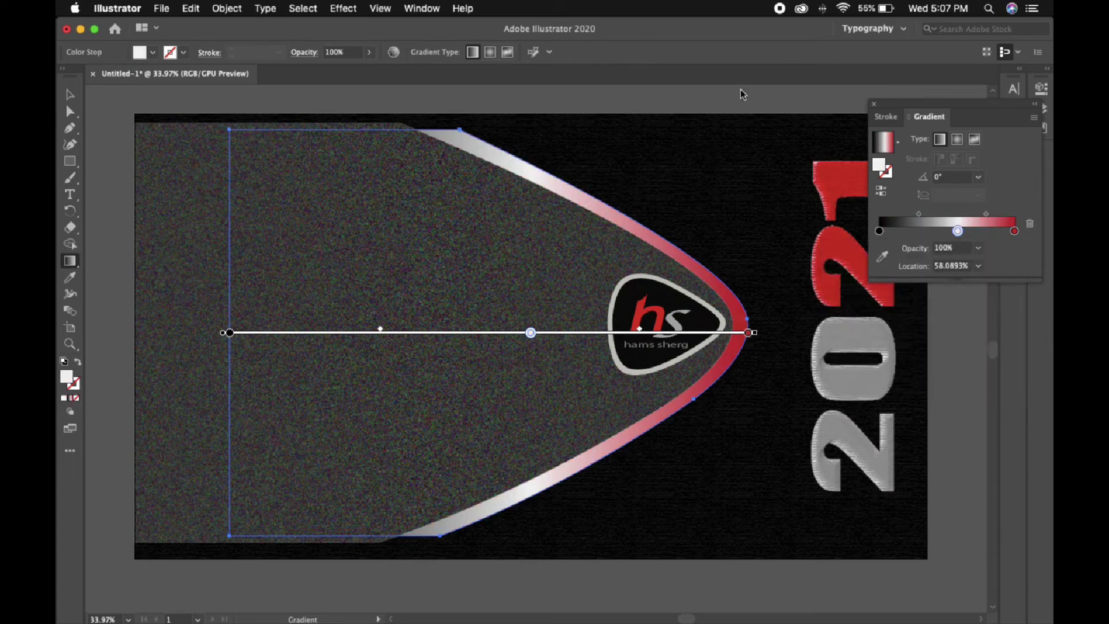
# - Rearrange the band's gradient stops to light grey at about 31%, black in the middle and red at the tip
pyautogui.moveTo(879, 231)
pyautogui.mouseDown()
pyautogui.moveTo(986, 231)
pyautogui.moveTo(879, 232)
pyautogui.mouseUp()
pyautogui.moveTo(957, 231); pyautogui.dragTo(996, 214)
pyautogui.click(940, 231)
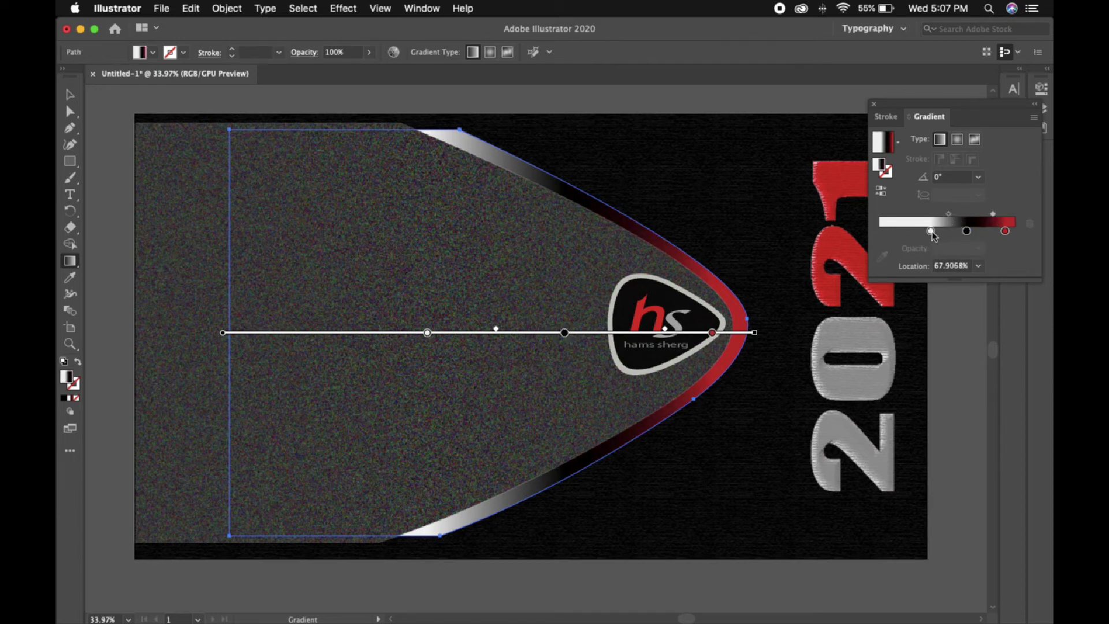
pyautogui.moveTo(931, 232); pyautogui.dragTo(923, 232)
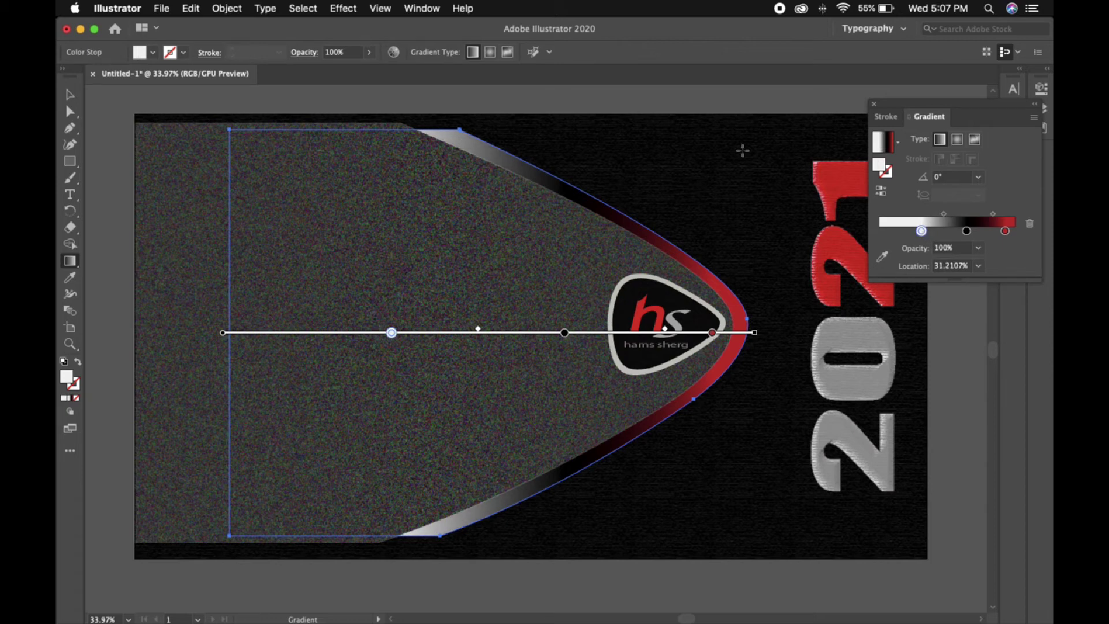
pyautogui.click(70, 94)
pyautogui.click(122, 109)
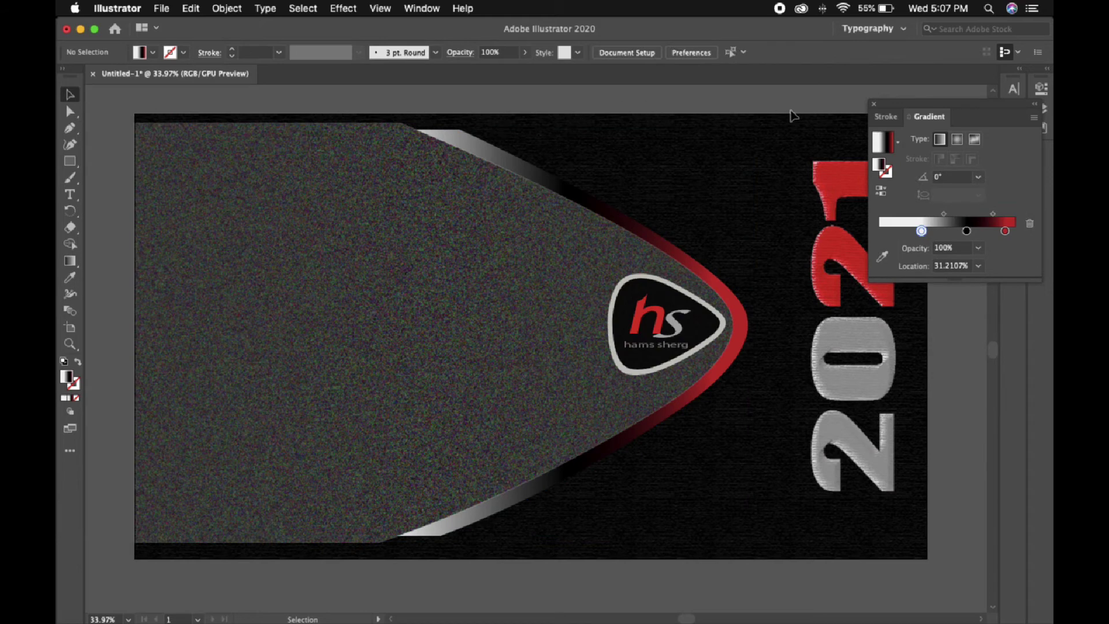
pyautogui.click(874, 106)
pyautogui.scroll(1, 649, 117)
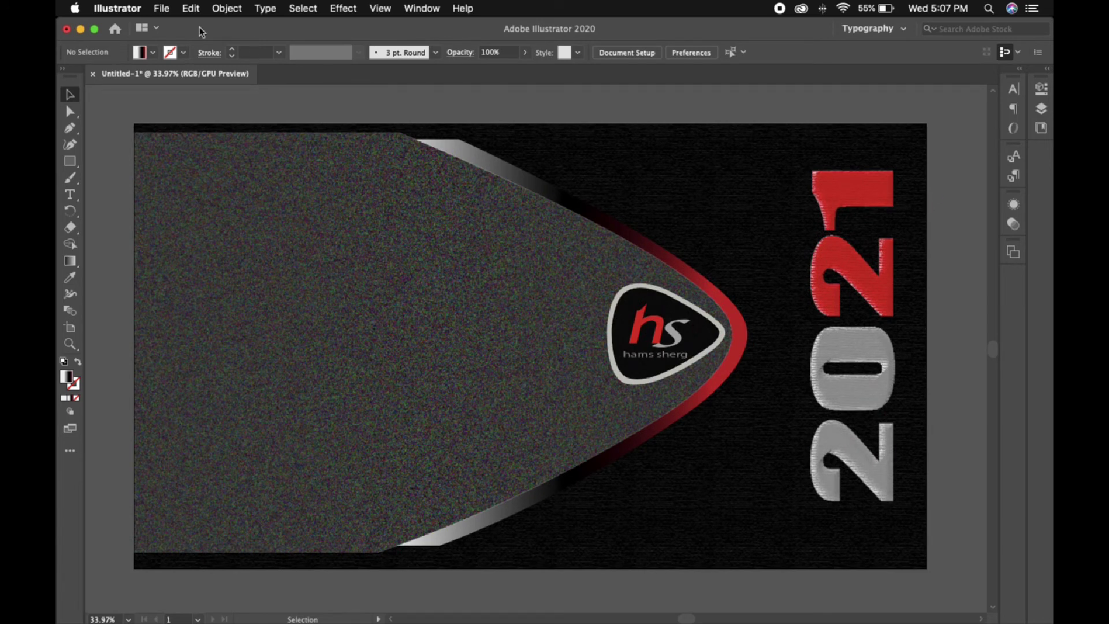
# - Open Untitled-1.ai from the Desktop as a layout reference and return to the working calendar document
pyautogui.click(161, 9)
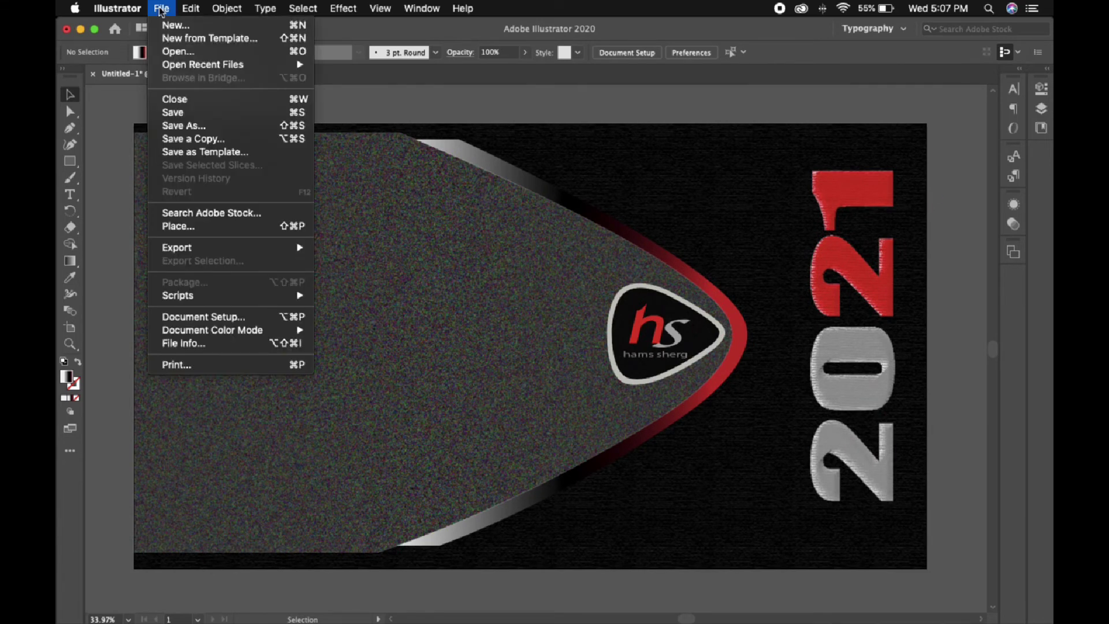
pyautogui.click(175, 52)
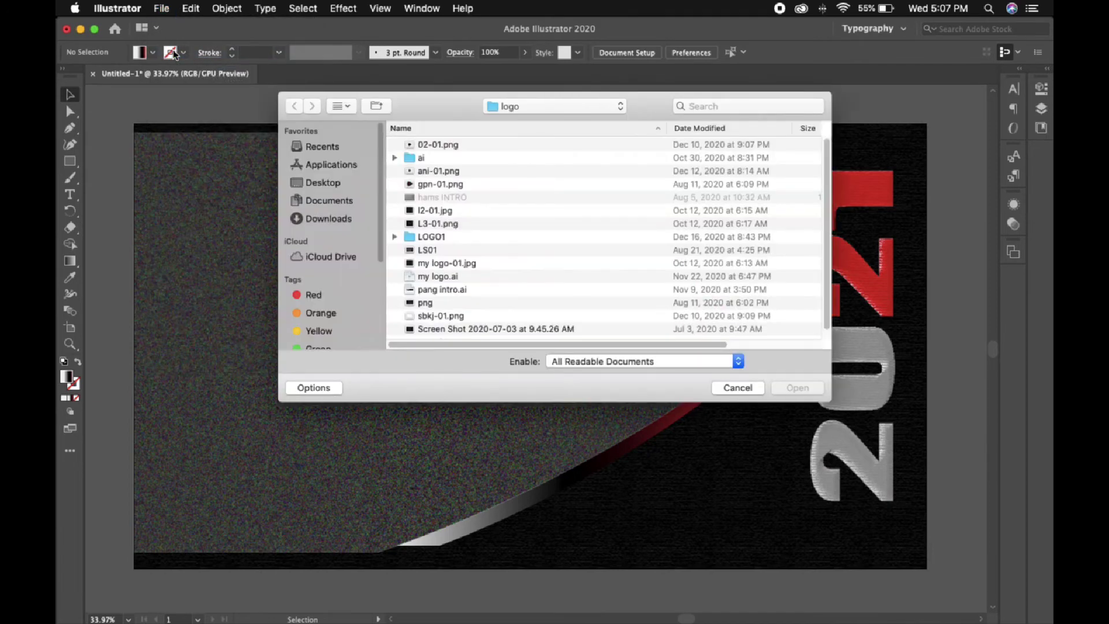
pyautogui.click(312, 184)
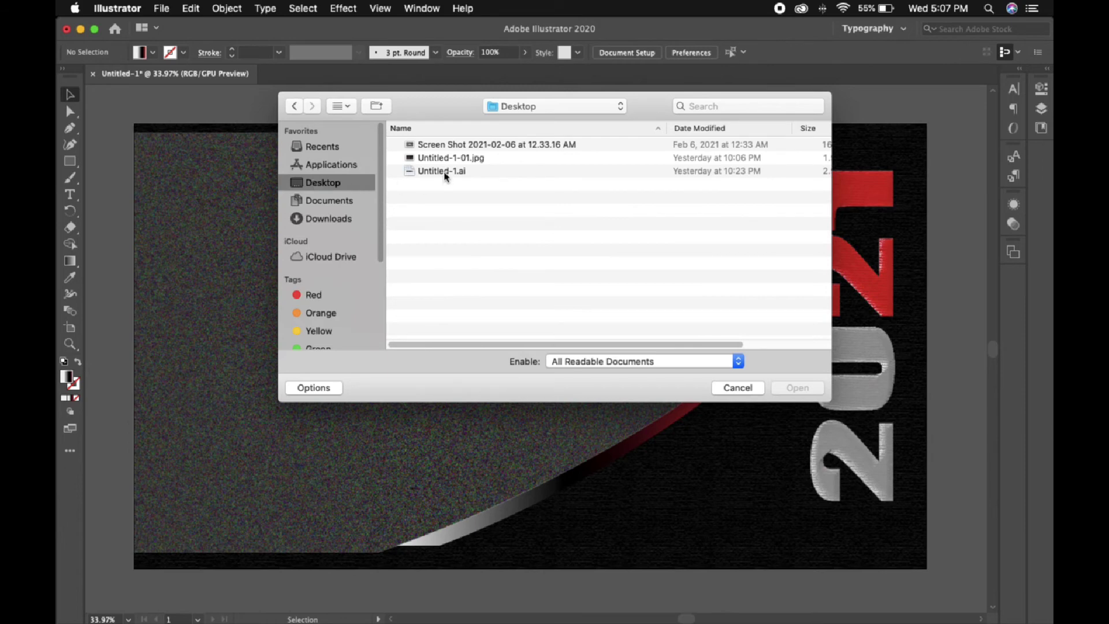
pyautogui.click(445, 173)
pyautogui.click(797, 388)
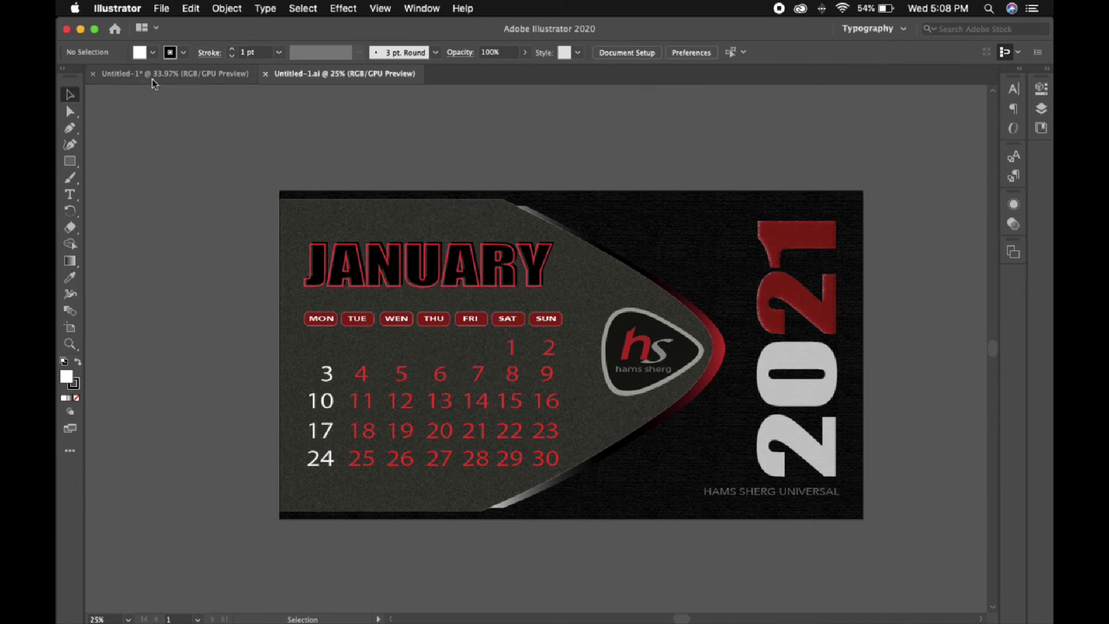
pyautogui.click(173, 75)
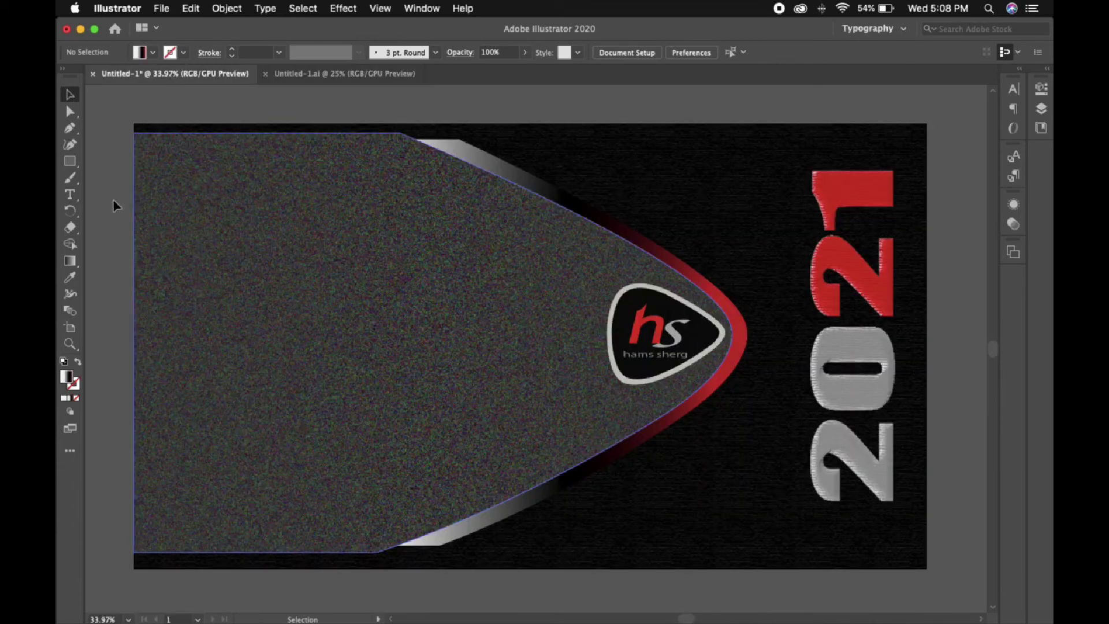
# - Add the text "JANUARY" in black Impact Regular at about 152 pt on the upper part of the grey panel
pyautogui.click(70, 197)
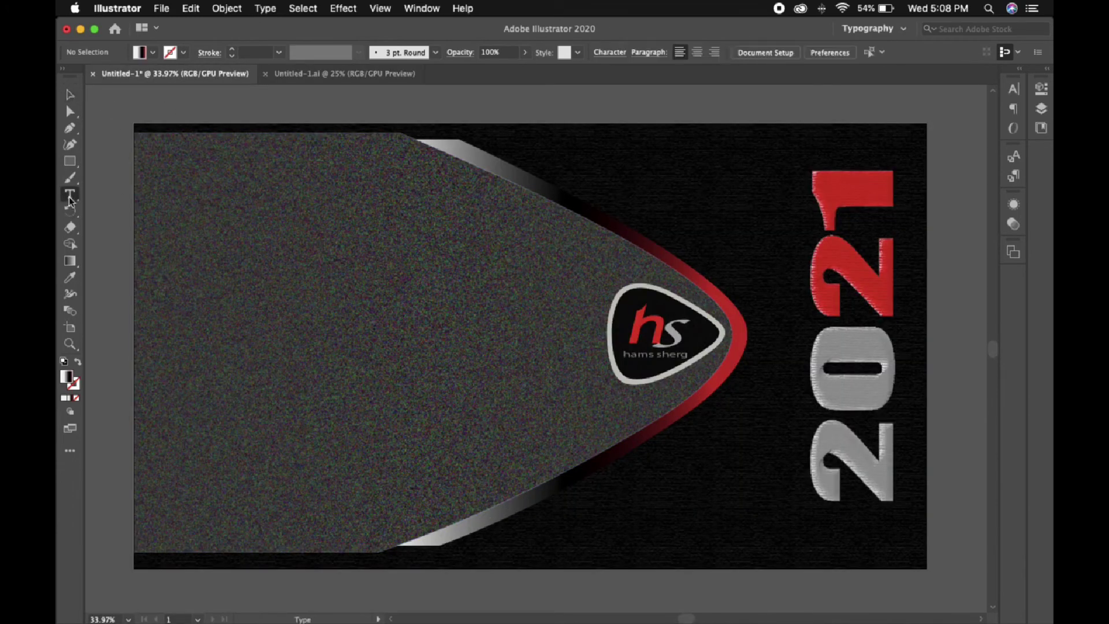
pyautogui.click(206, 222)
pyautogui.press('BackSpace')
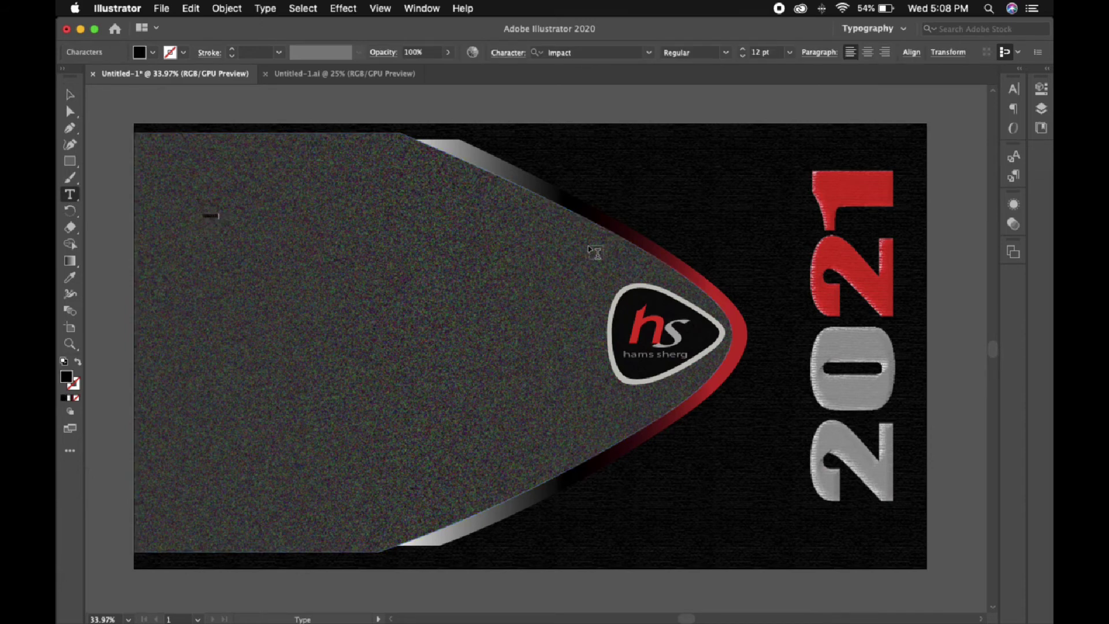
pyautogui.press('super')
pyautogui.moveTo(218, 219); pyautogui.dragTo(518, 356)
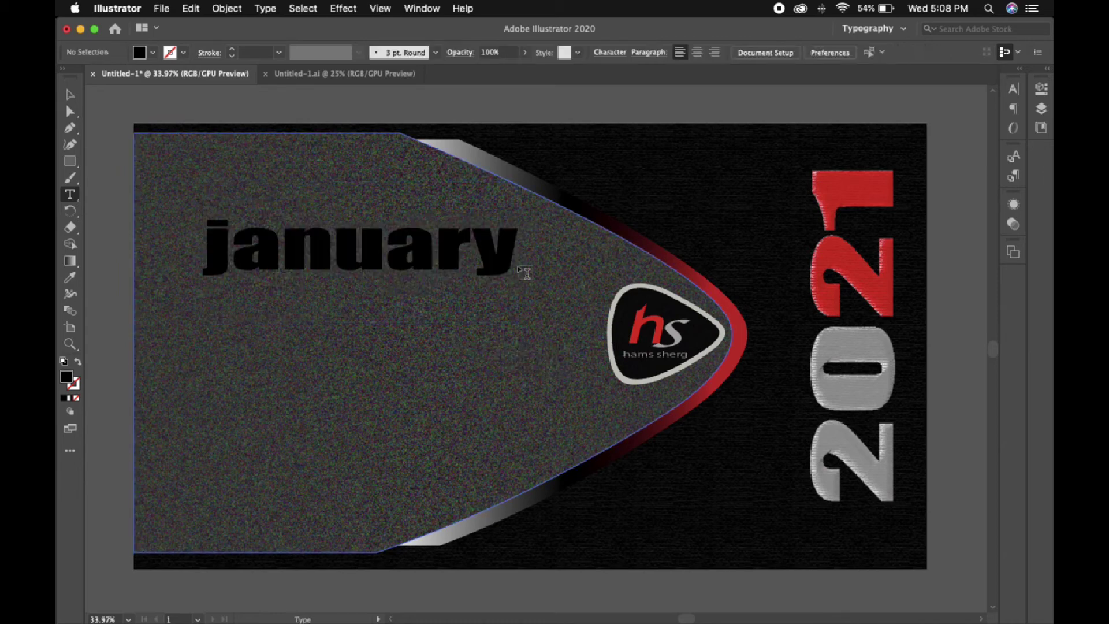
pyautogui.moveTo(515, 237); pyautogui.dragTo(145, 236)
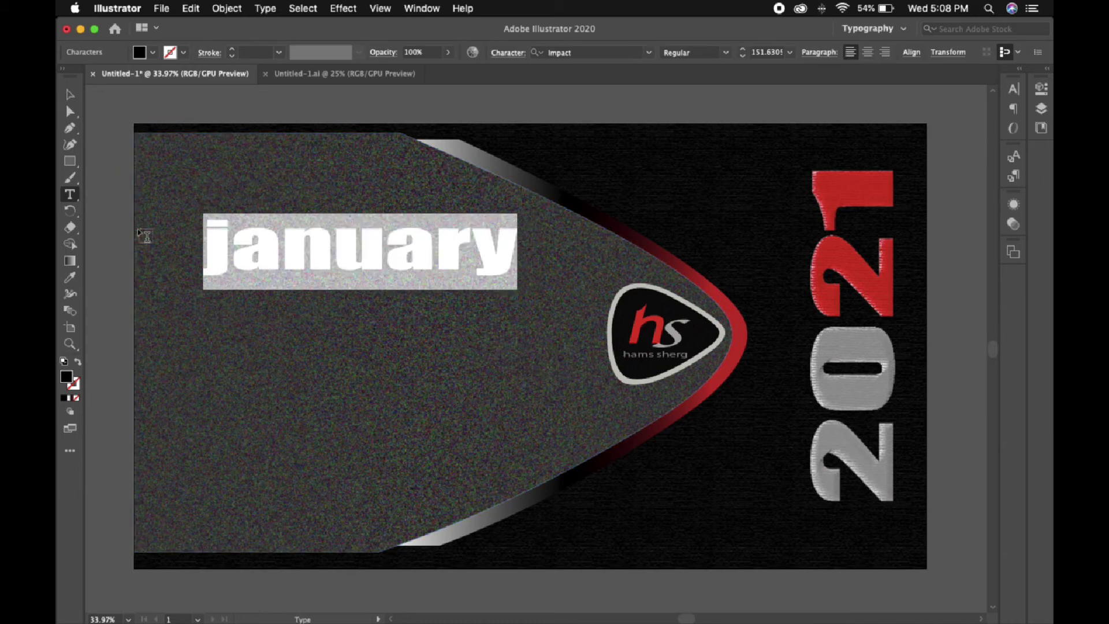
pyautogui.write('JANUARY')
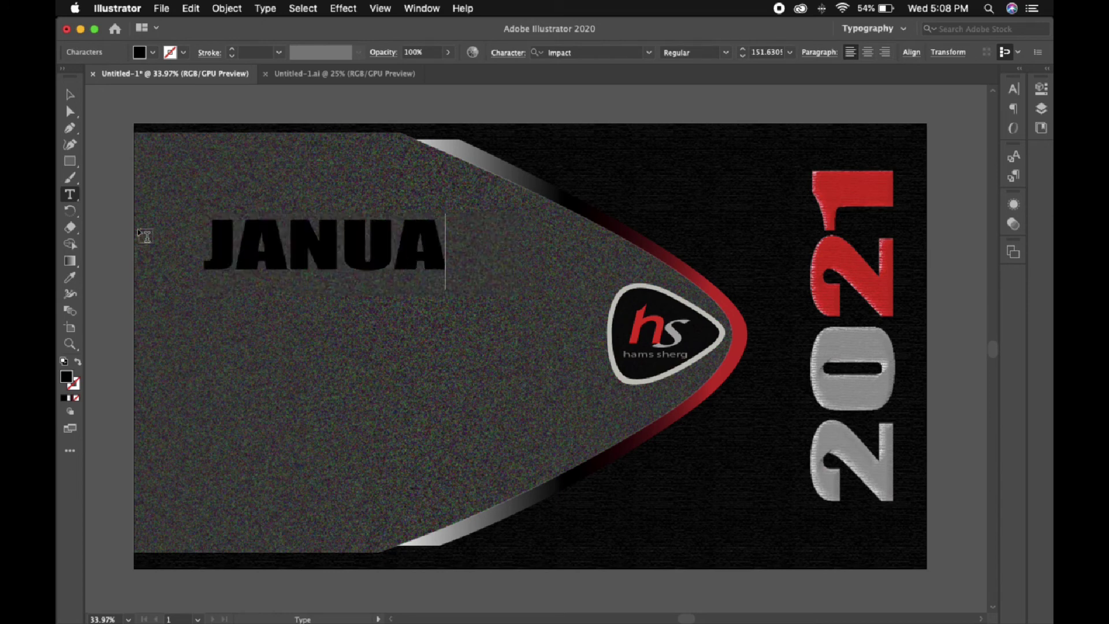
pyautogui.click(70, 94)
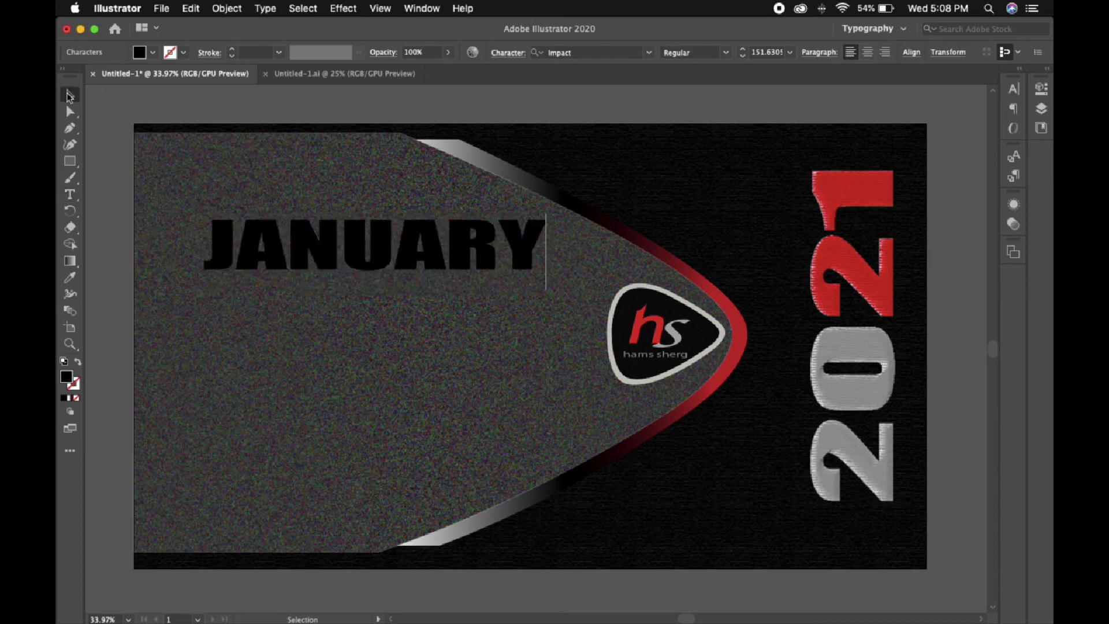
# - Reduce the JANUARY text to about 145 pt and place it near the grey panel's upper-left corner
pyautogui.moveTo(527, 260); pyautogui.dragTo(494, 239)
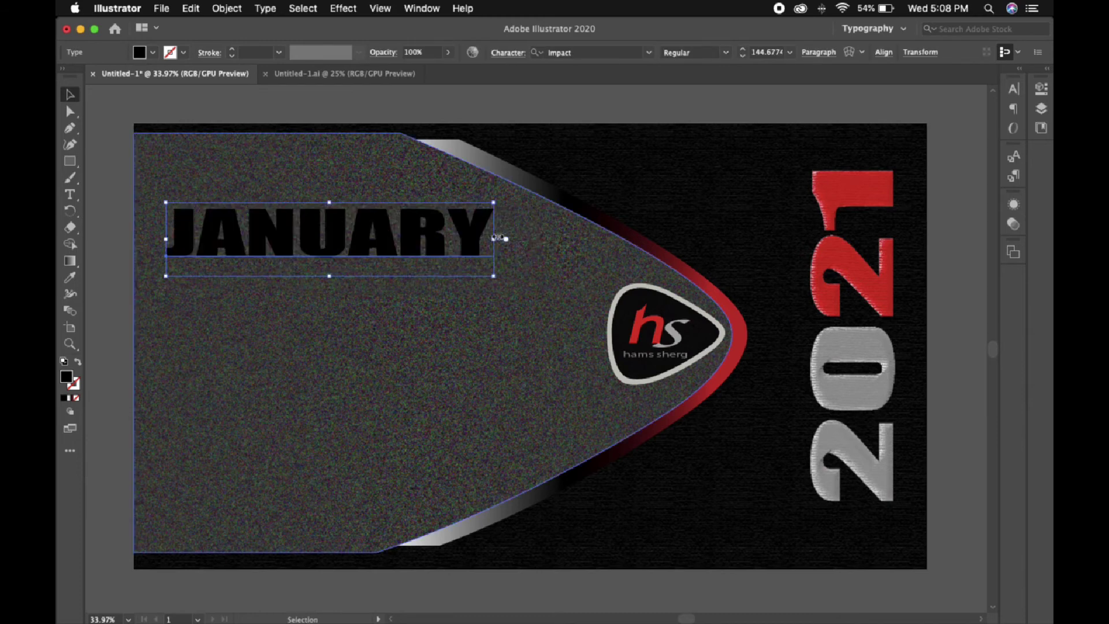
pyautogui.click(517, 107)
pyautogui.moveTo(464, 234); pyautogui.dragTo(468, 230)
pyautogui.click(558, 92)
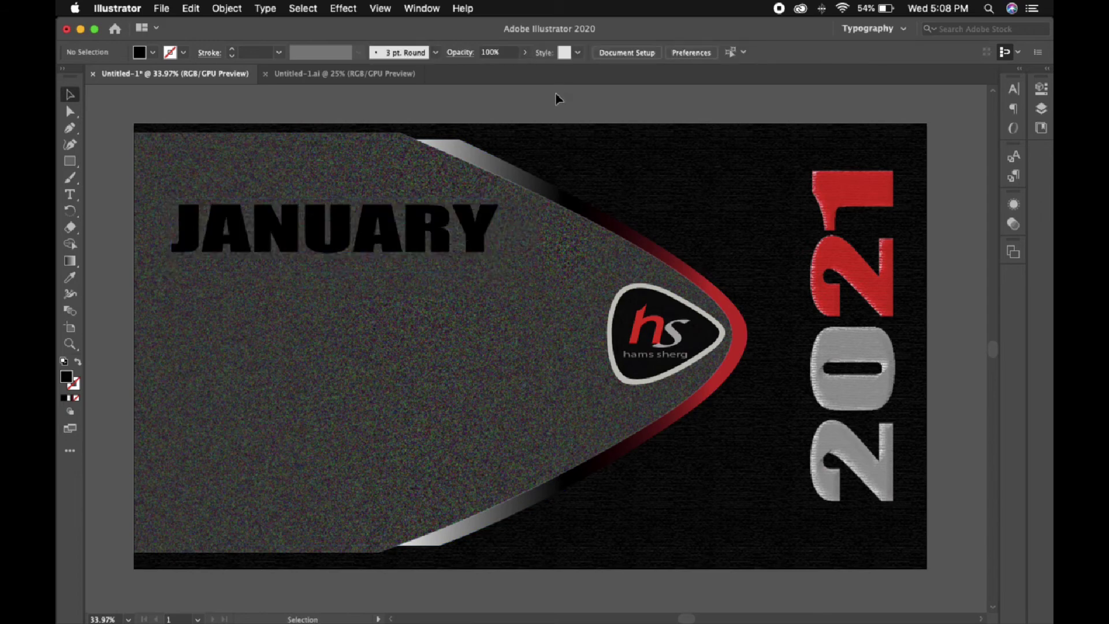
pyautogui.moveTo(488, 228); pyautogui.dragTo(483, 222)
pyautogui.click(547, 92)
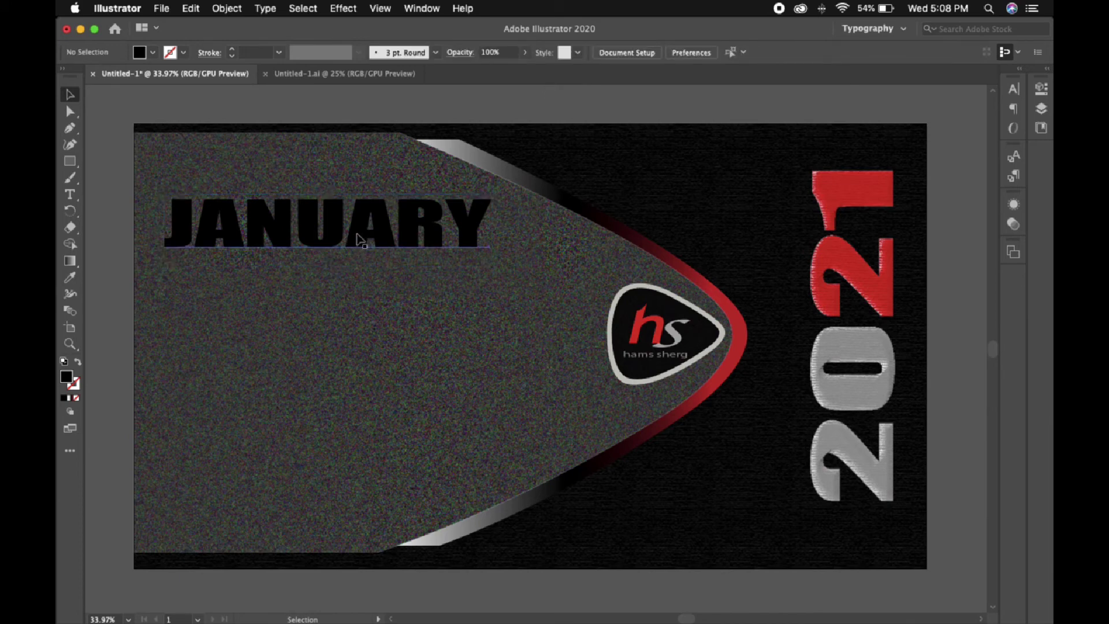
# - Duplicate the JANUARY text directly below the original and remove the copy's fill
pyautogui.moveTo(359, 237); pyautogui.dragTo(358, 309)
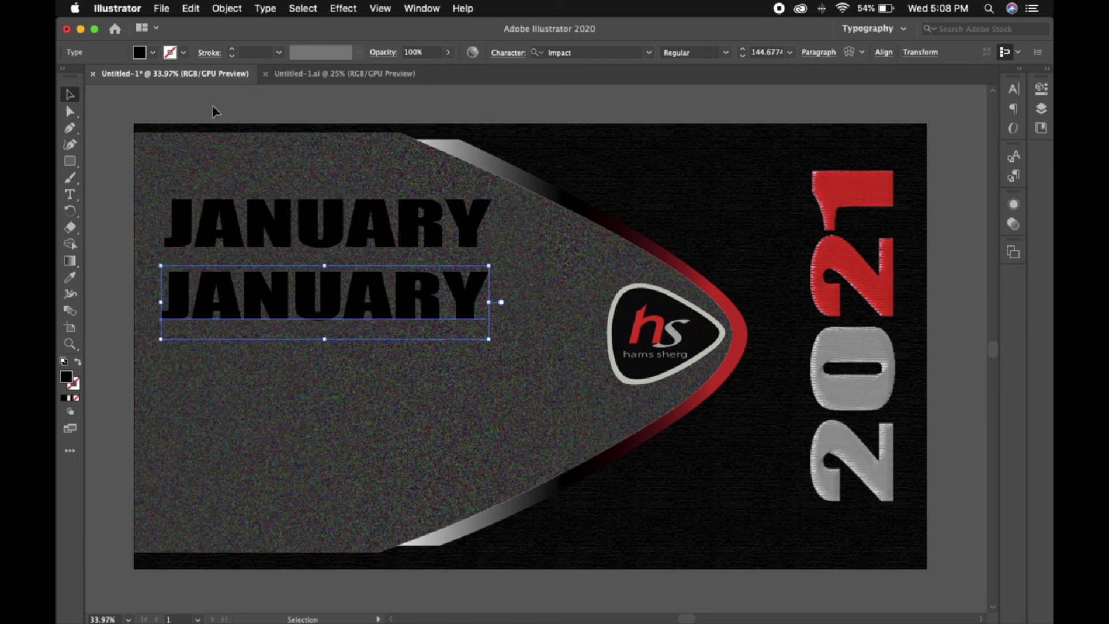
pyautogui.click(153, 52)
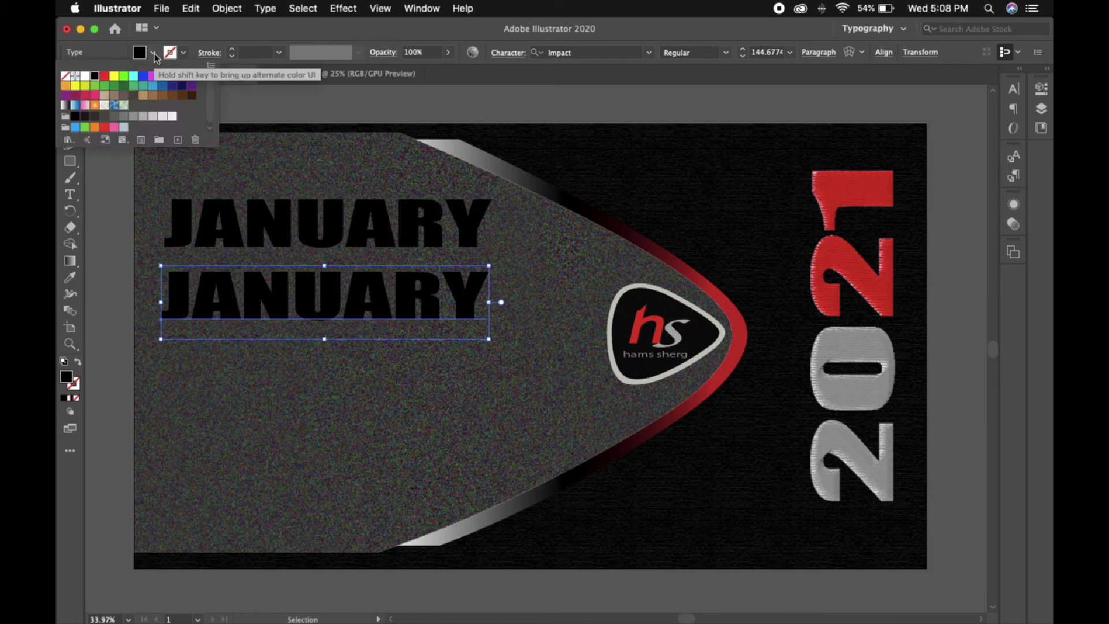
pyautogui.click(65, 76)
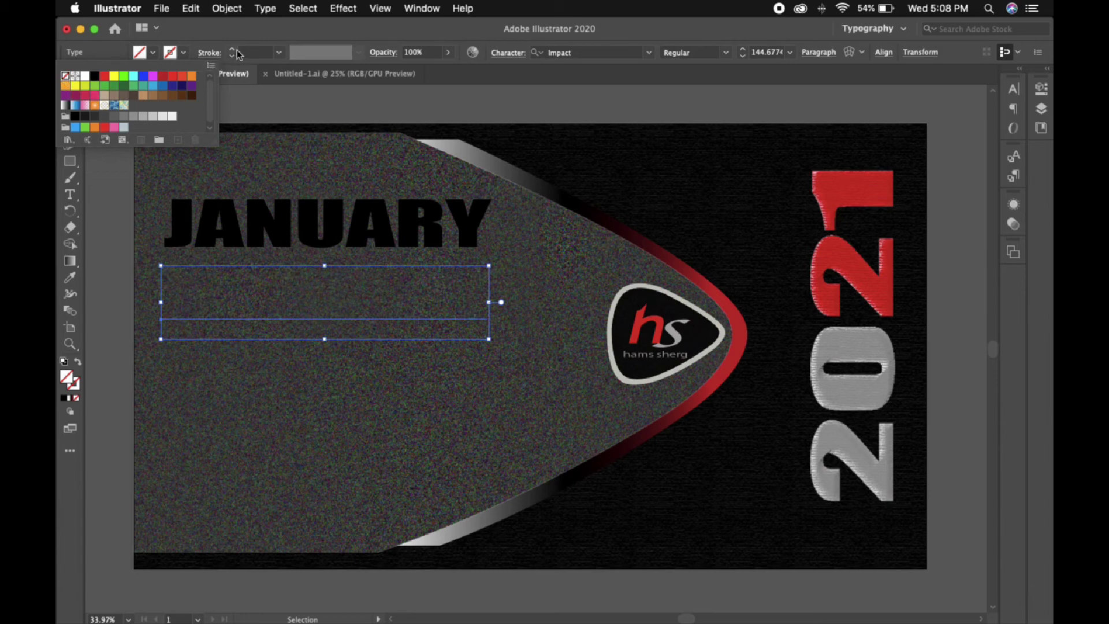
# - Give the unfilled JANUARY copy a 3 pt red stroke
pyautogui.click(280, 55)
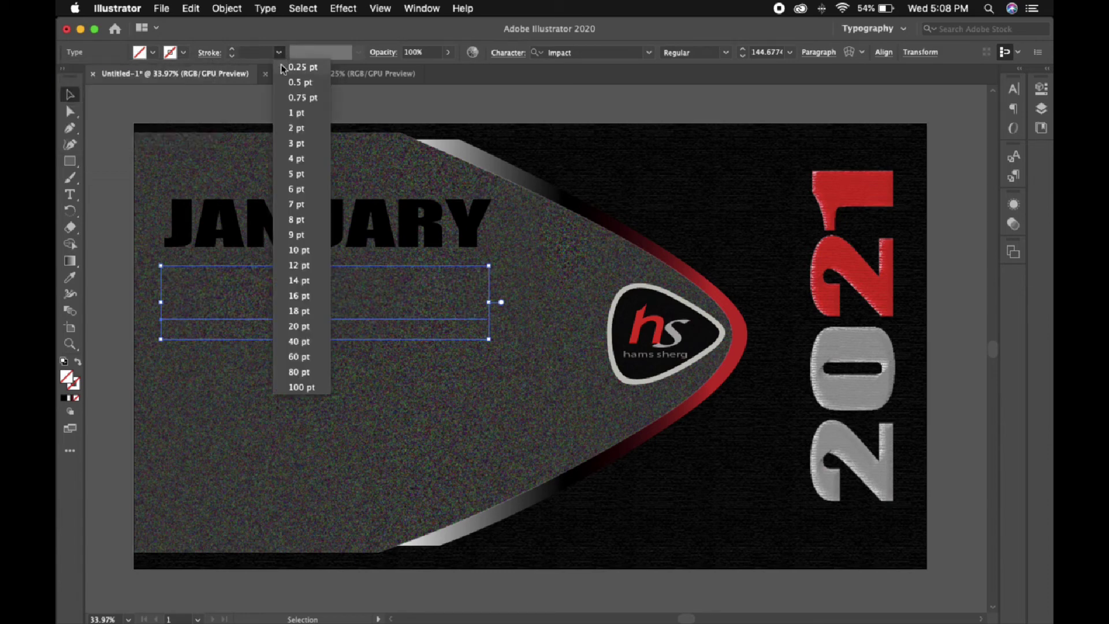
pyautogui.click(296, 149)
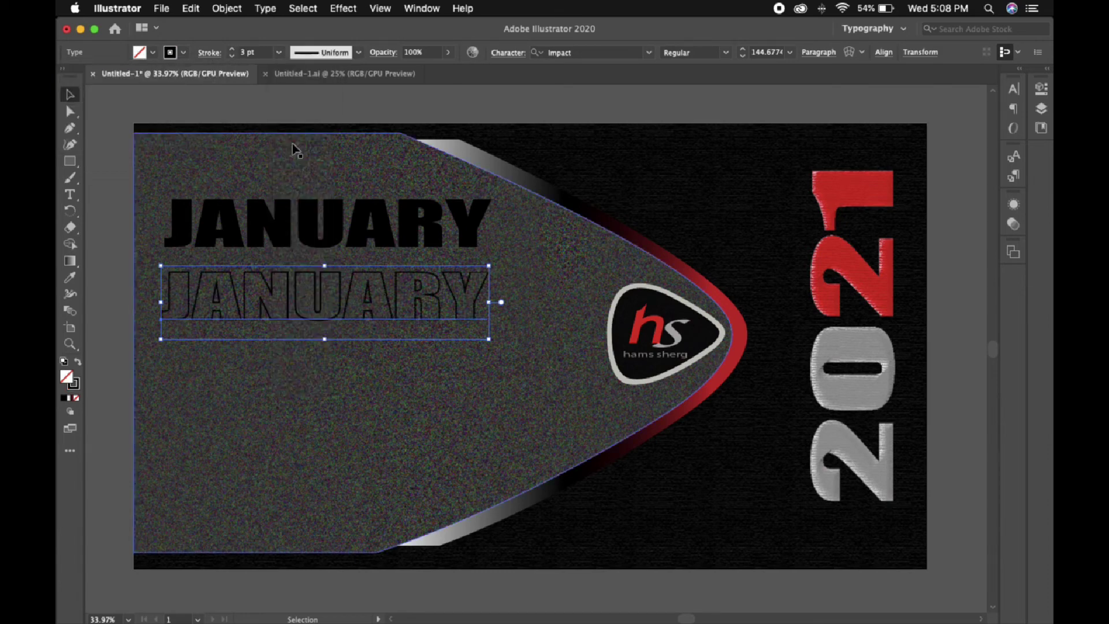
pyautogui.click(183, 53)
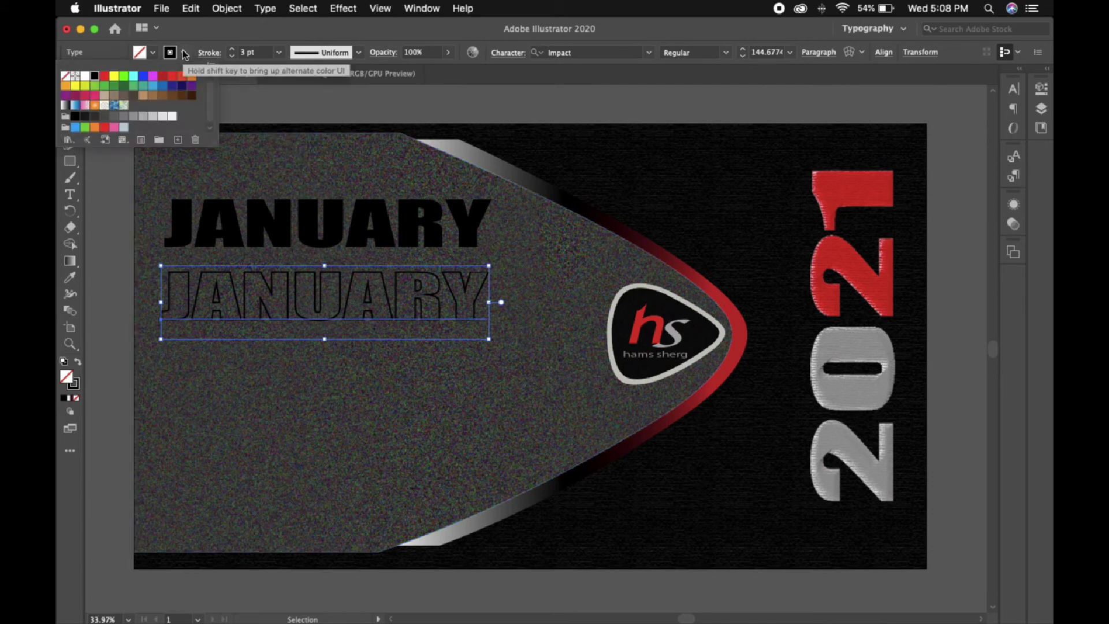
pyautogui.click(163, 77)
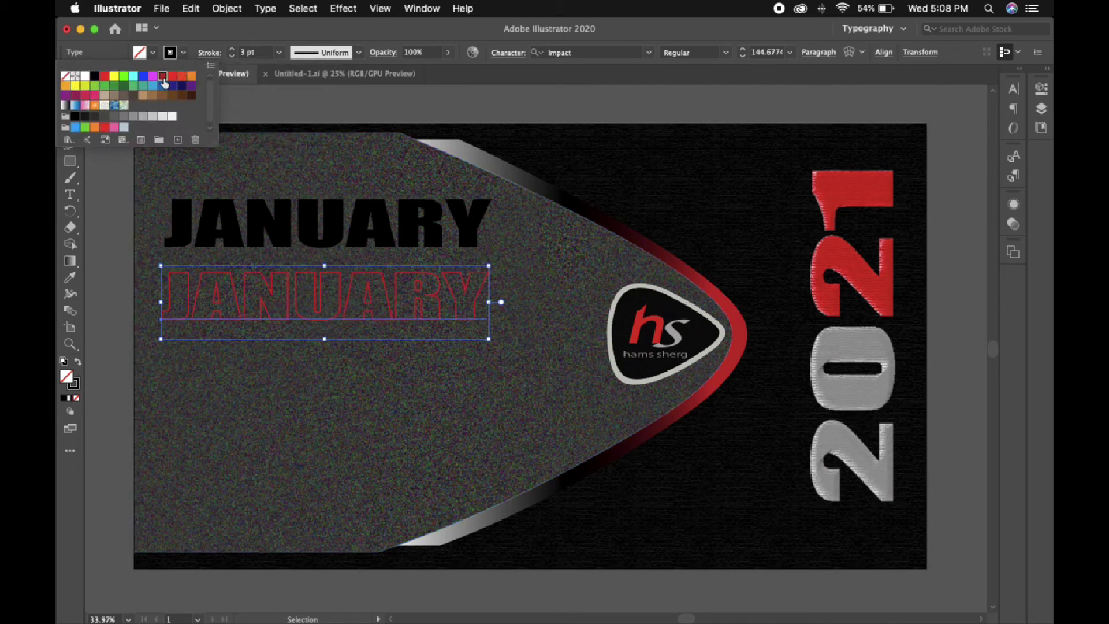
pyautogui.click(105, 193)
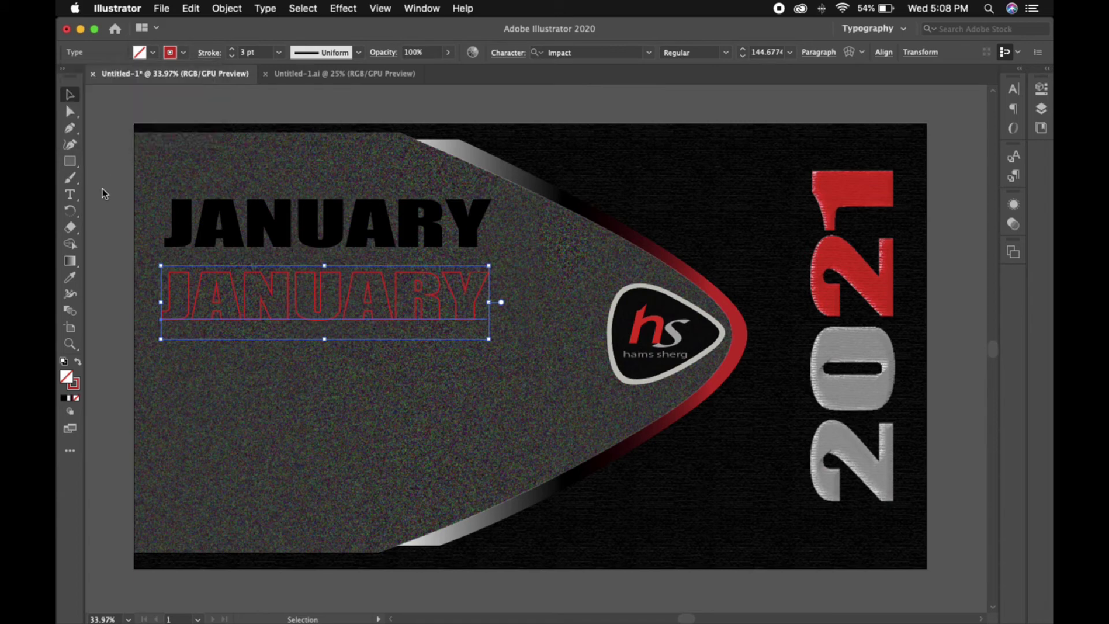
pyautogui.click(123, 105)
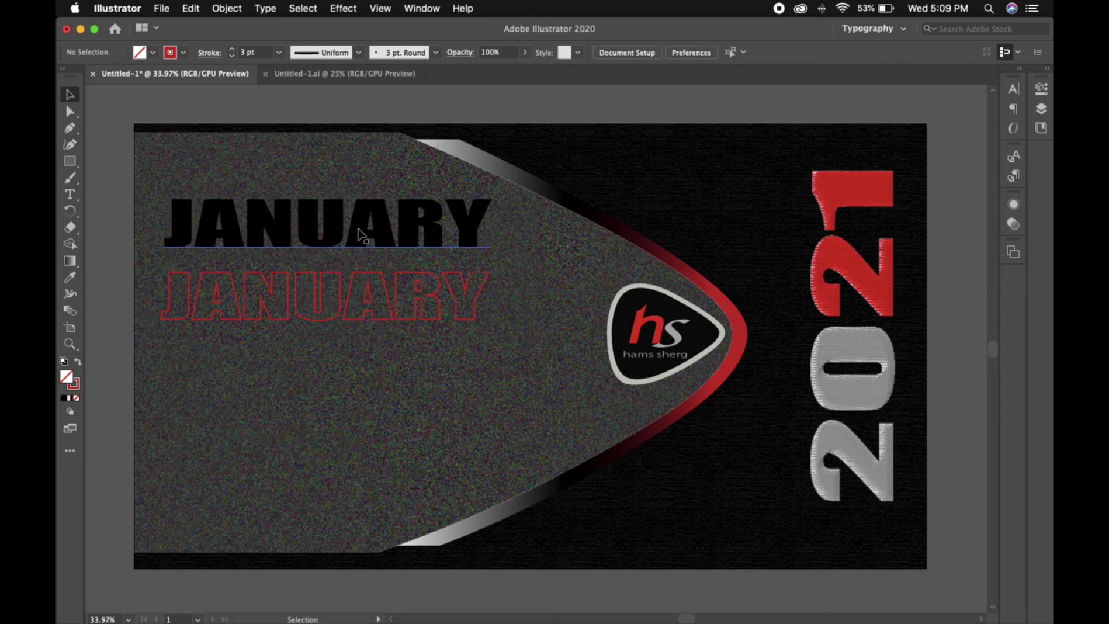
# - Move the red outlined JANUARY over the black text, offset slightly down and to the left
pyautogui.moveTo(379, 288); pyautogui.dragTo(379, 215)
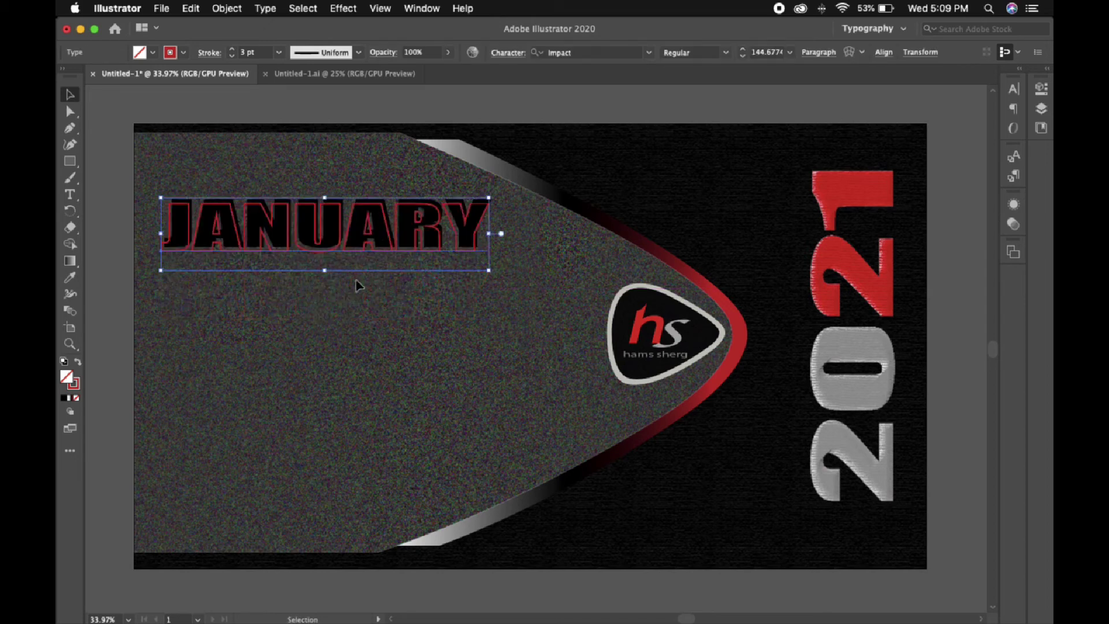
pyautogui.click(122, 142)
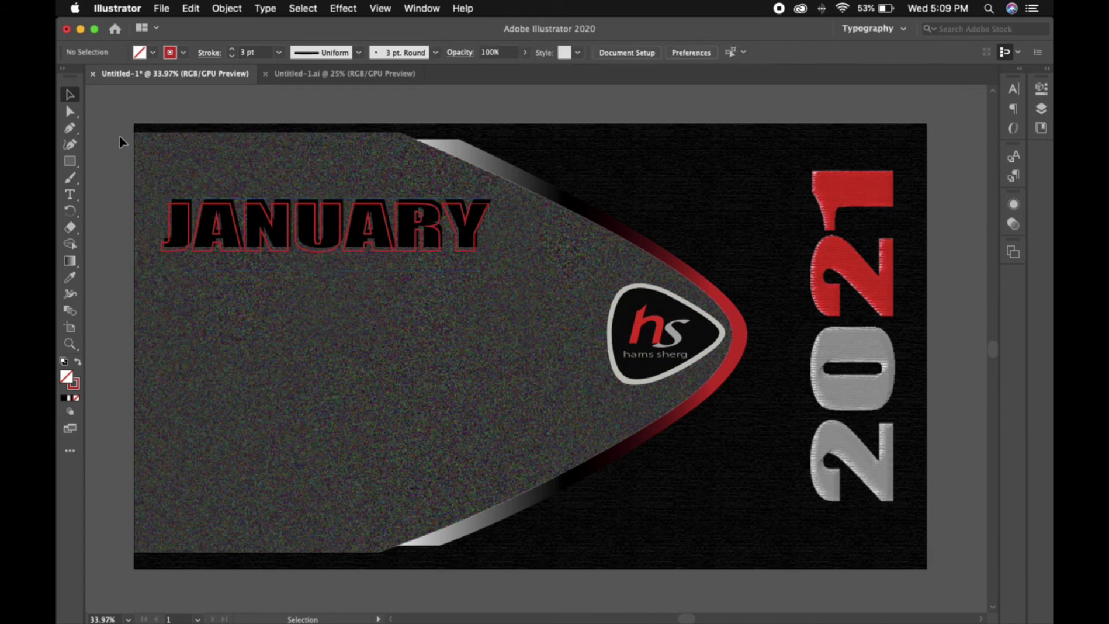
pyautogui.click(460, 256)
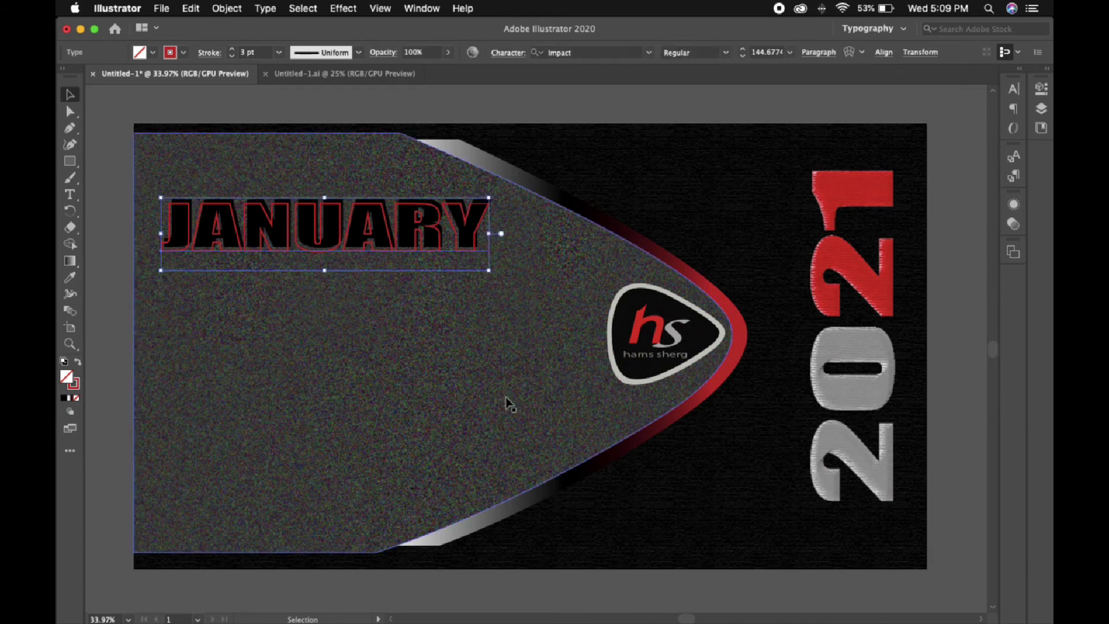
# - Nudge the red outlined JANUARY slightly upward over the black JANUARY text
pyautogui.press('Up')
pyautogui.press('Up')
pyautogui.press('Up')
pyautogui.press('Up')
pyautogui.press('Up')
pyautogui.press('Up')
pyautogui.press('Up')
pyautogui.press('Up')
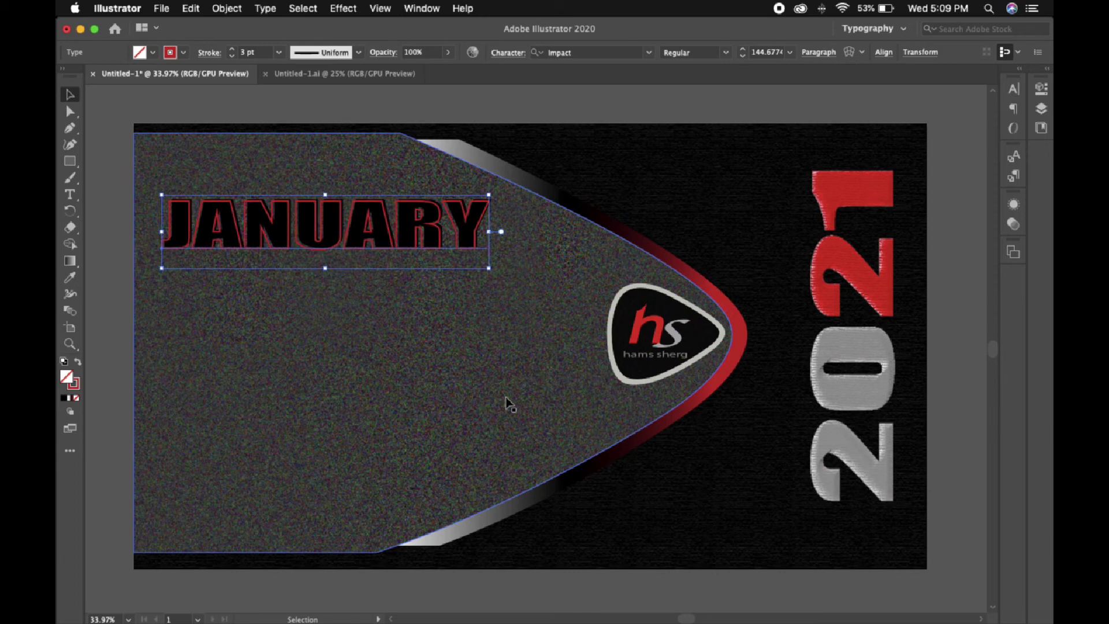
pyautogui.click(116, 308)
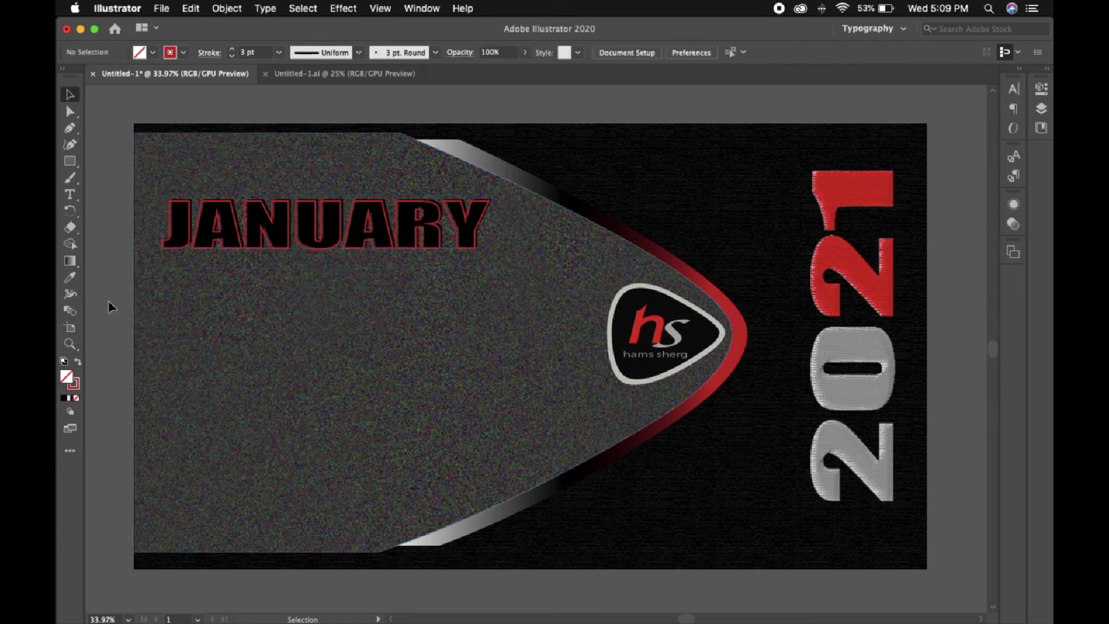
# - Bring the row of red weekday labels, MON to SUN, from Untitled-1.ai into the new calendar directly below JANUARY
pyautogui.moveTo(441, 295); pyautogui.dragTo(446, 297)
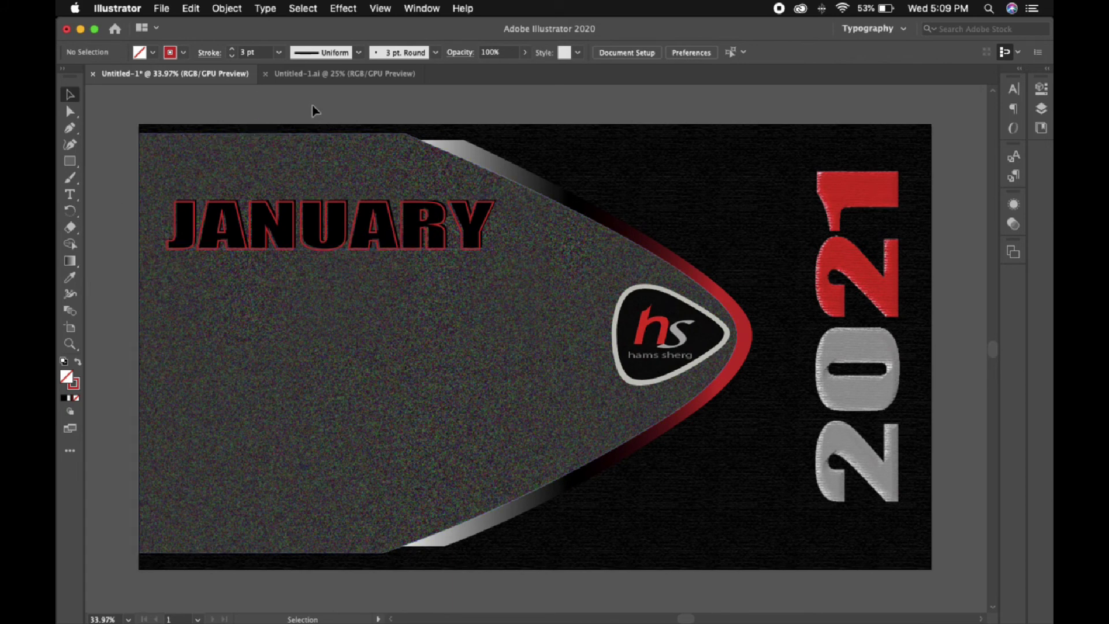
pyautogui.click(314, 77)
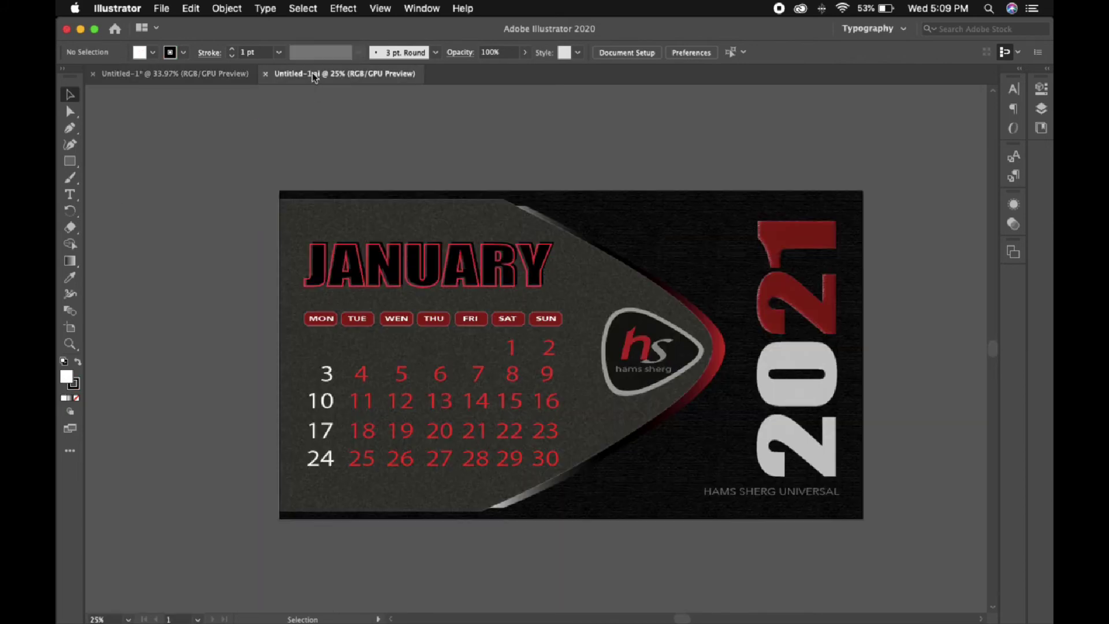
pyautogui.click(317, 314)
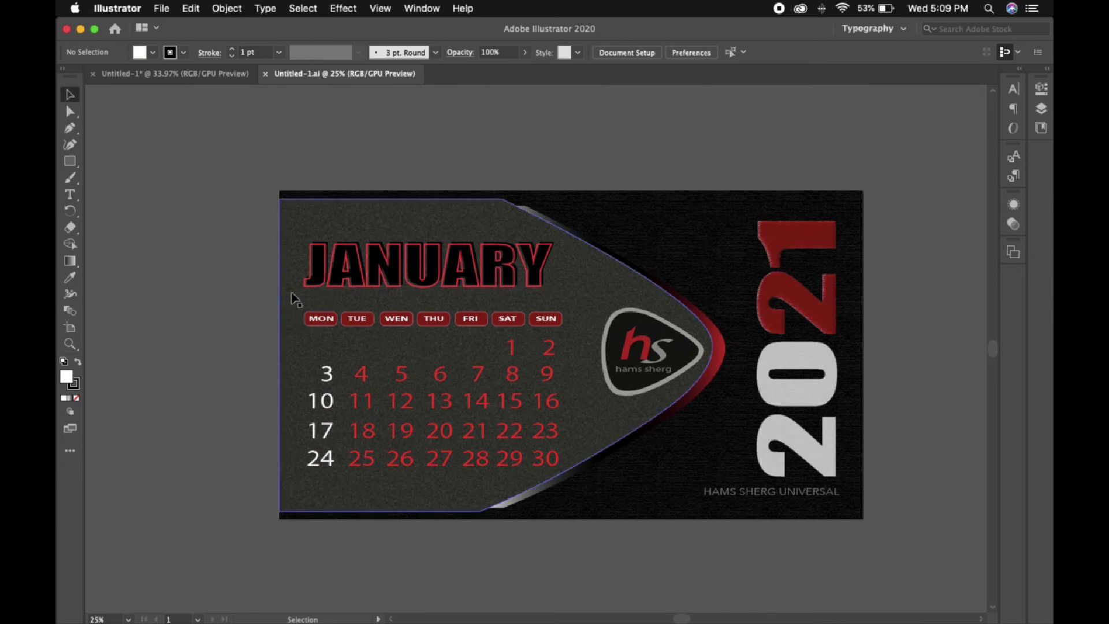
pyautogui.click(398, 110)
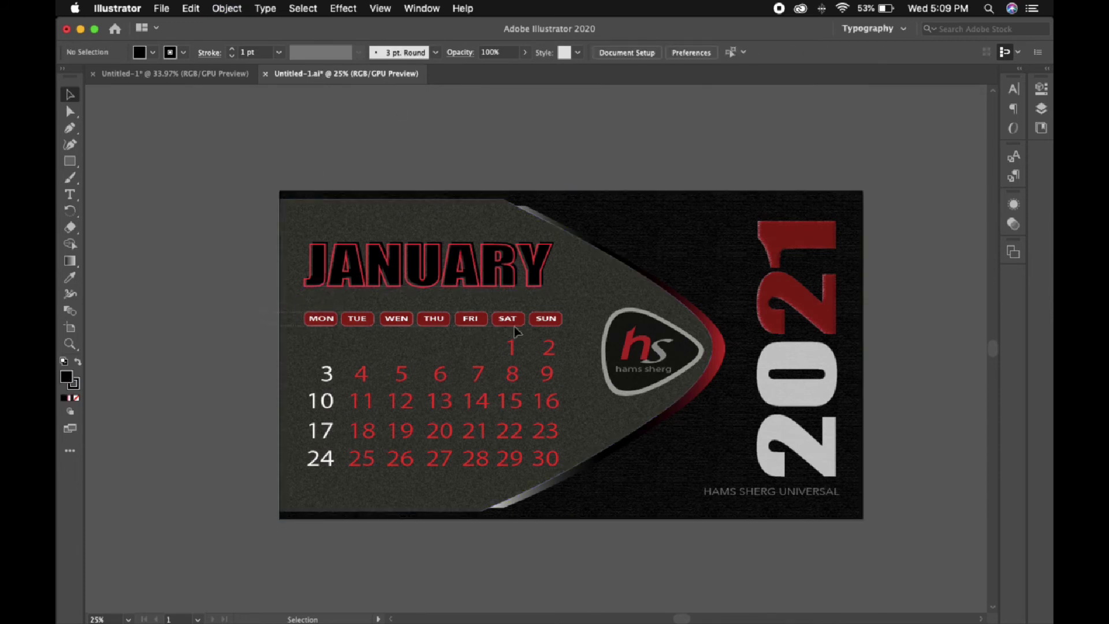
pyautogui.click(559, 324)
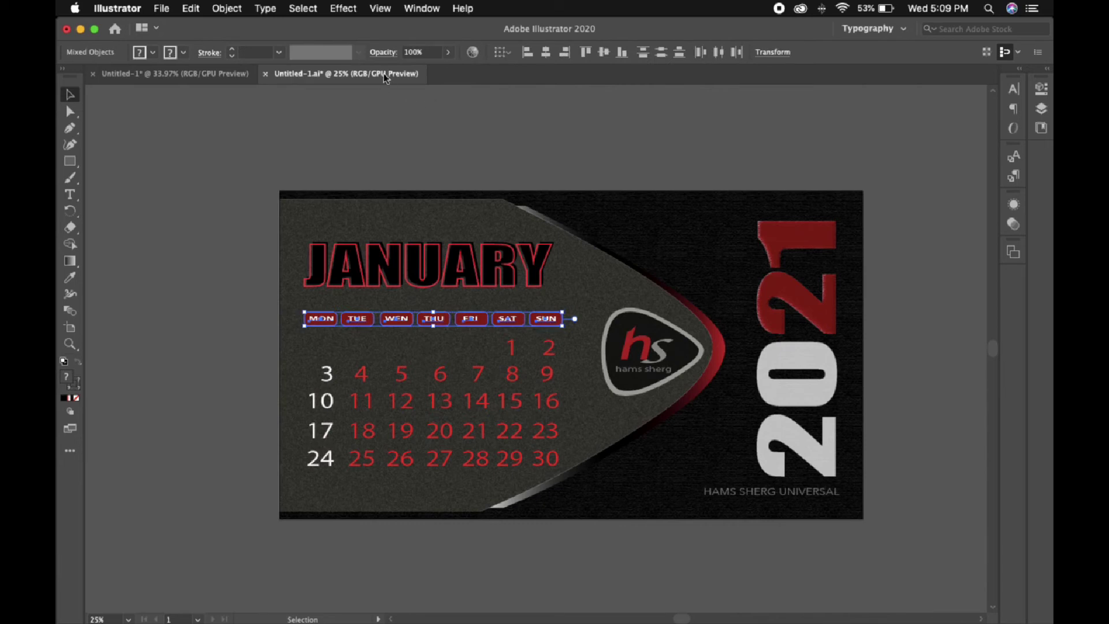
pyautogui.moveTo(386, 78); pyautogui.dragTo(576, 169)
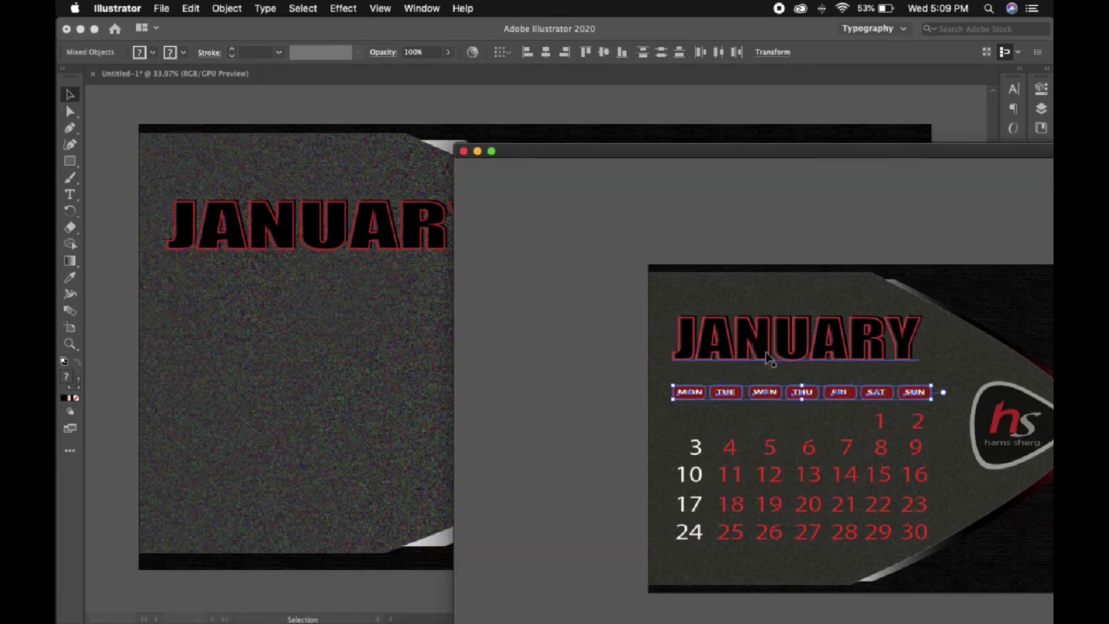
pyautogui.moveTo(736, 395); pyautogui.dragTo(240, 285)
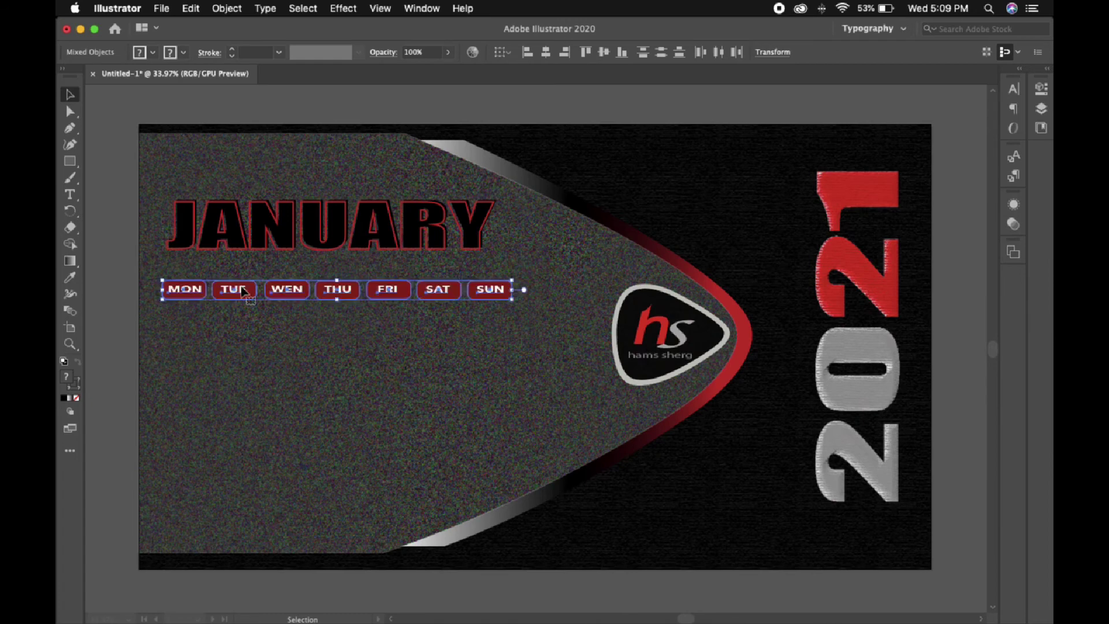
pyautogui.click(122, 216)
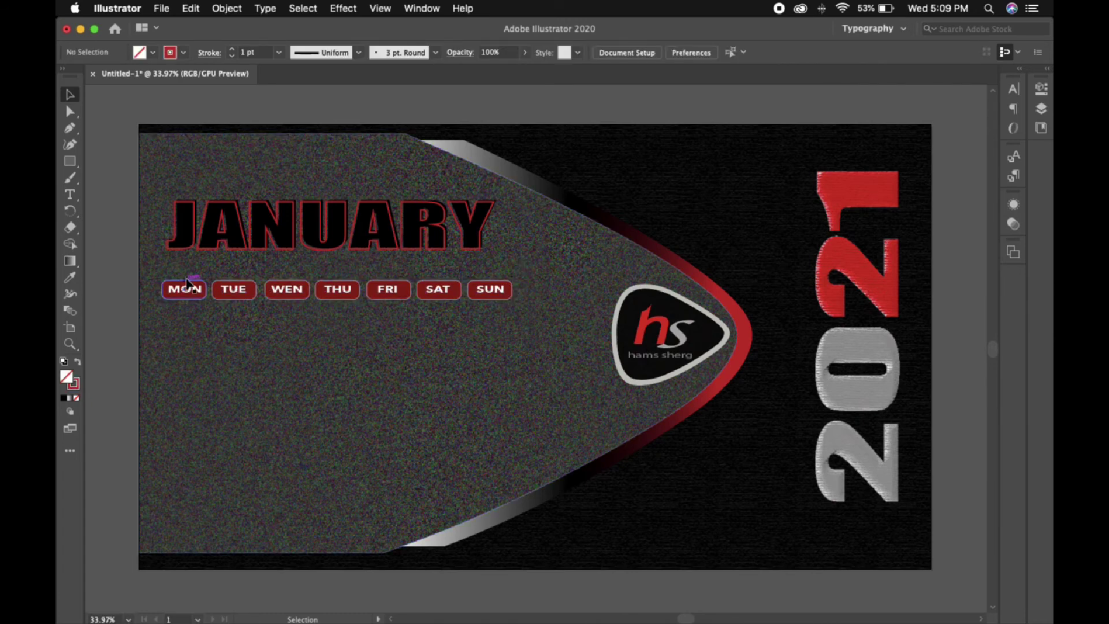
# - Lock the grained grey panel behind the month title
pyautogui.click(144, 193)
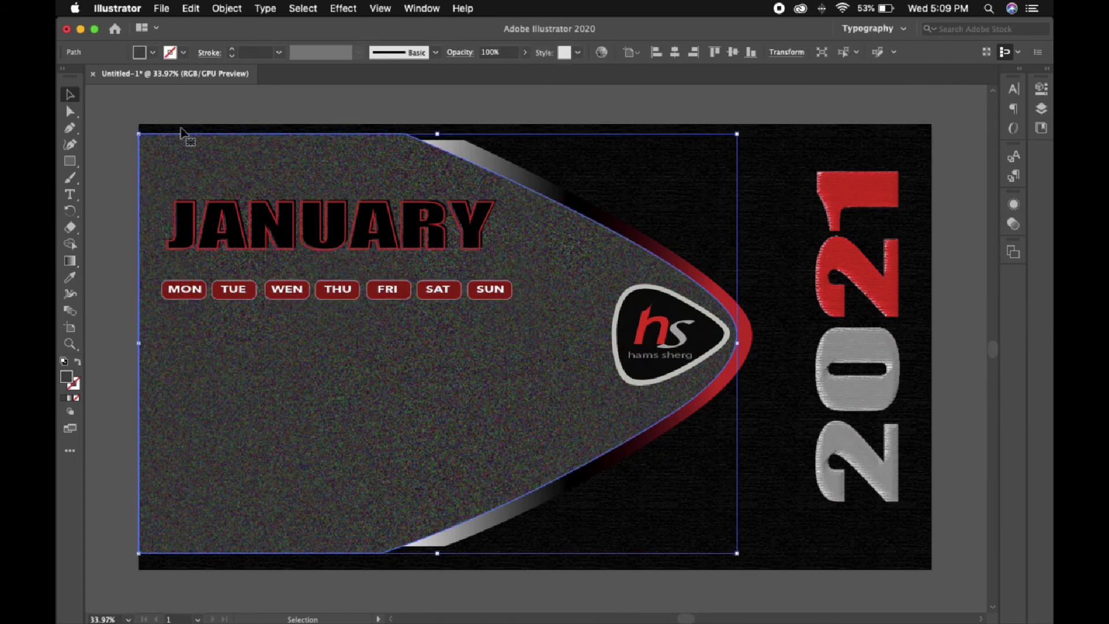
pyautogui.click(224, 8)
pyautogui.moveTo(248, 99)
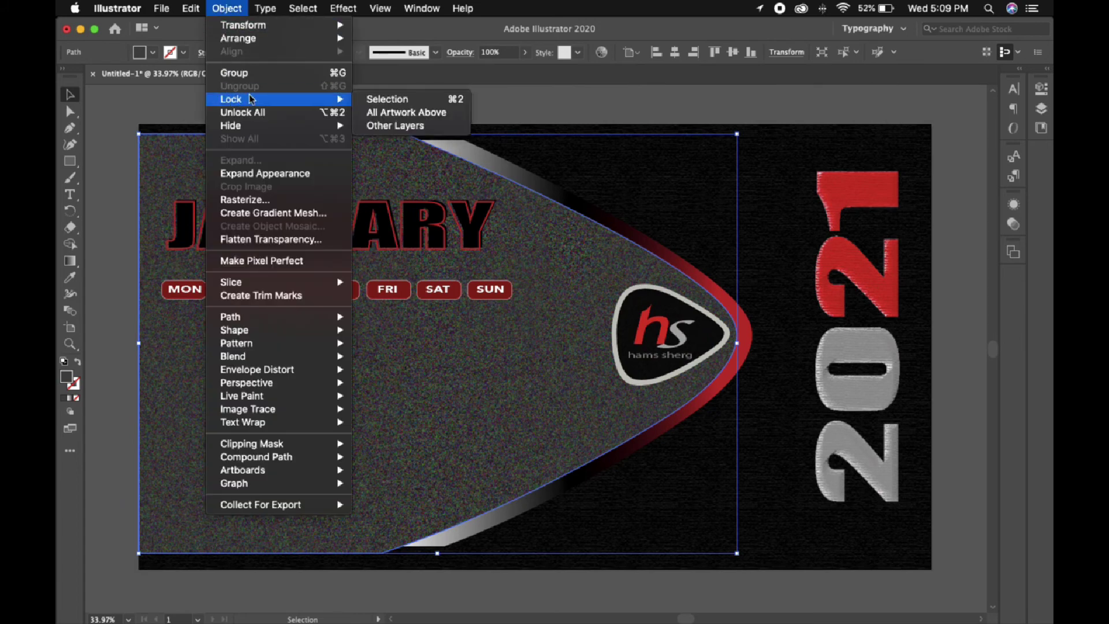
pyautogui.click(408, 98)
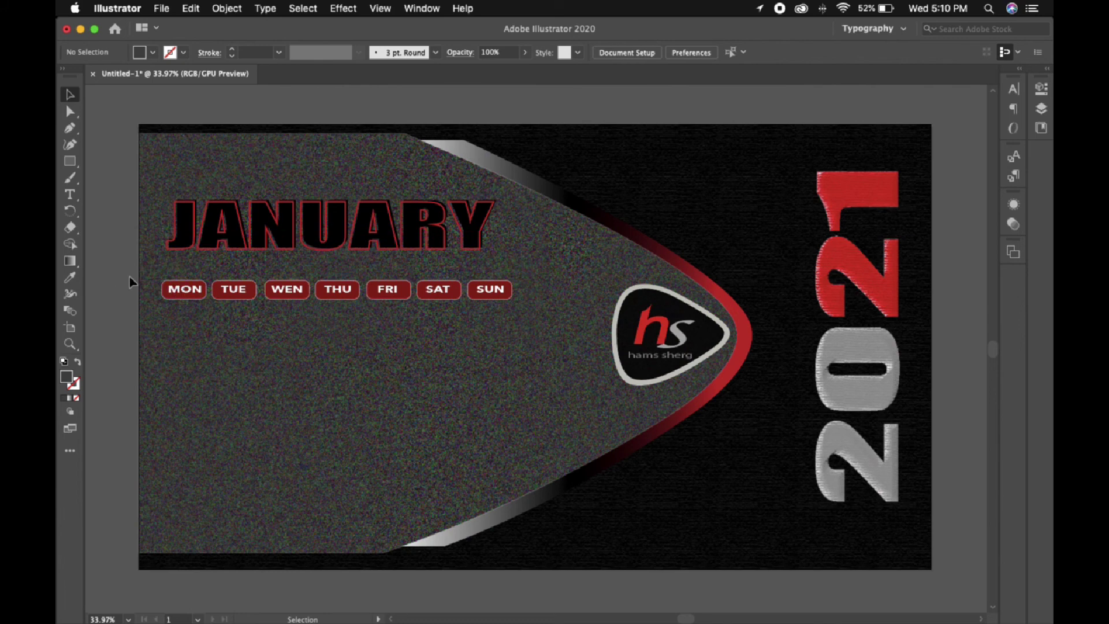
# - Lock the curved gradient border shape around the grey panel
pyautogui.click(507, 295)
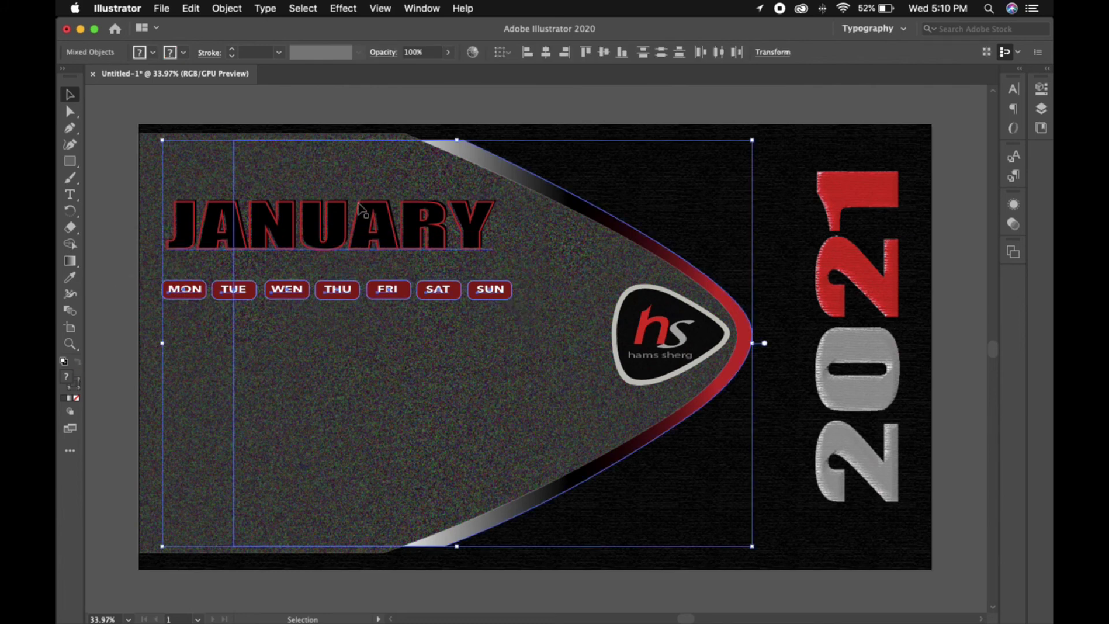
pyautogui.click(215, 92)
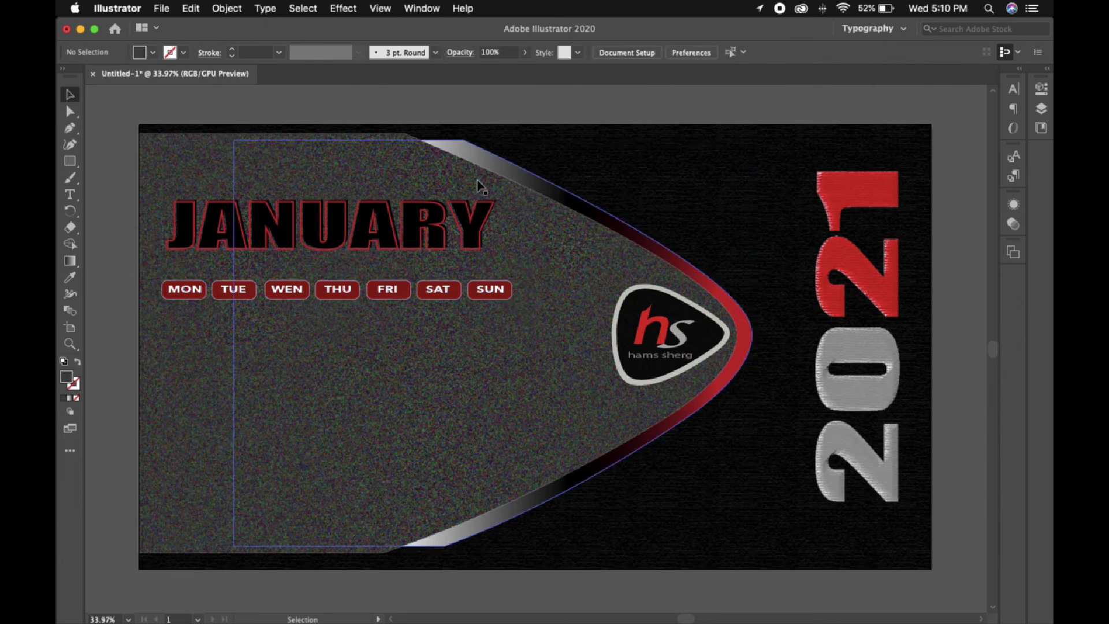
pyautogui.click(511, 179)
pyautogui.click(234, 8)
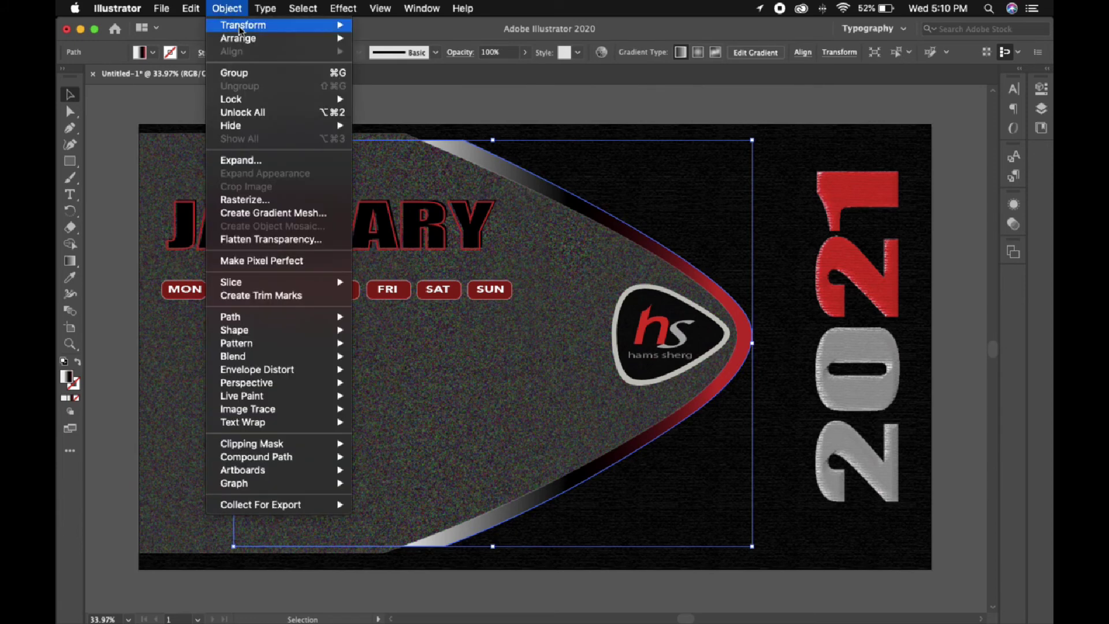
pyautogui.moveTo(253, 99)
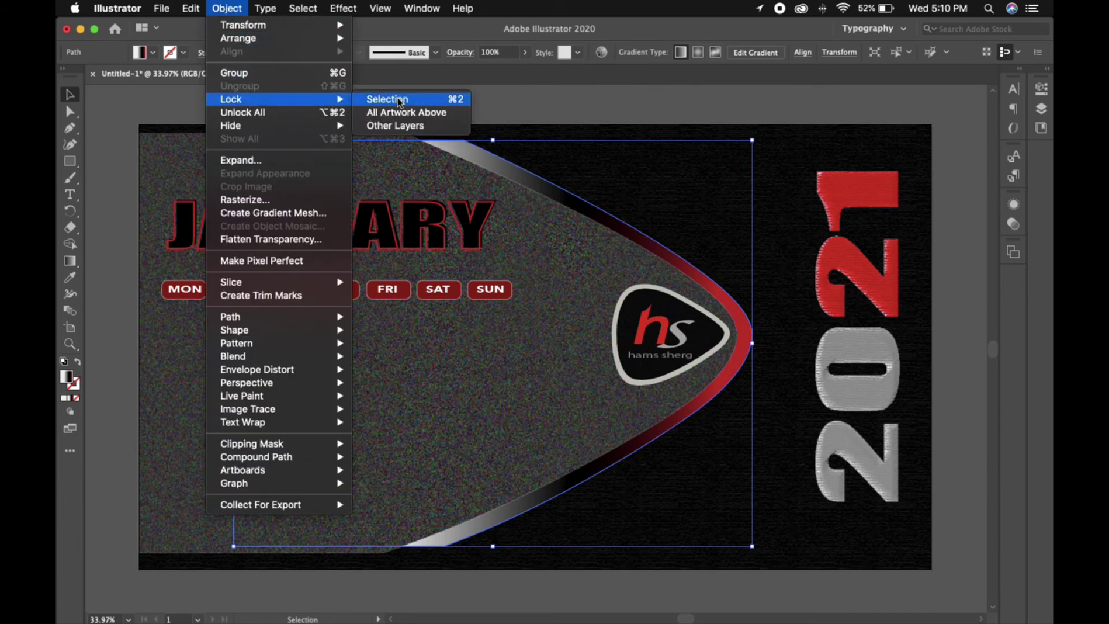
pyautogui.click(399, 102)
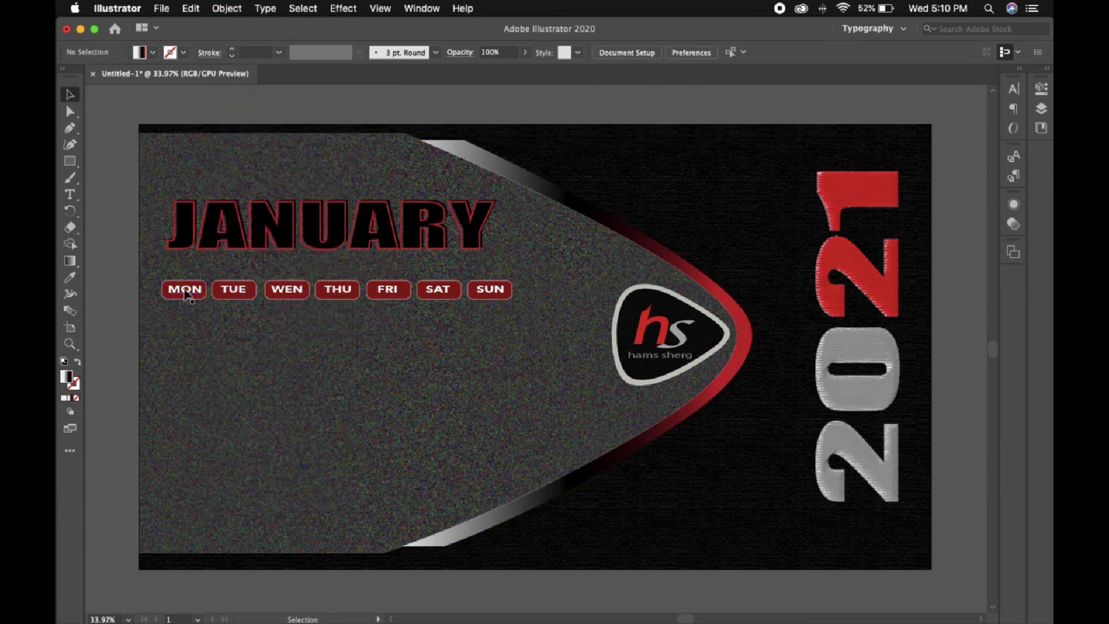
# - Shift the whole weekday label row about 1 px right and 3 px up beneath JANUARY
pyautogui.moveTo(506, 293); pyautogui.dragTo(508, 291)
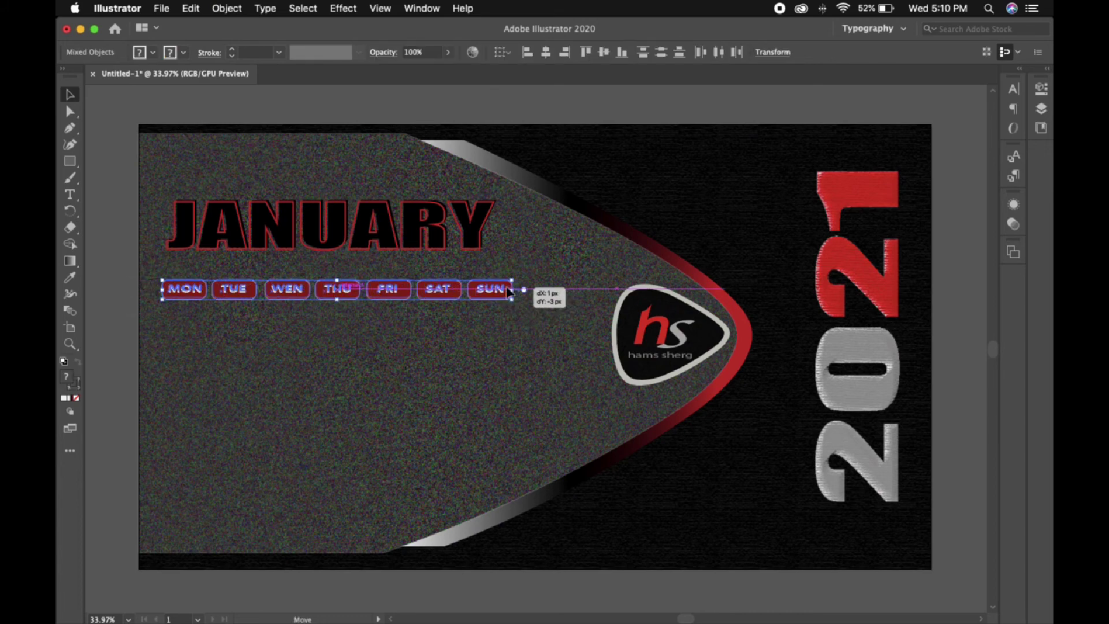
pyautogui.moveTo(415, 331); pyautogui.dragTo(414, 331)
pyautogui.click(120, 333)
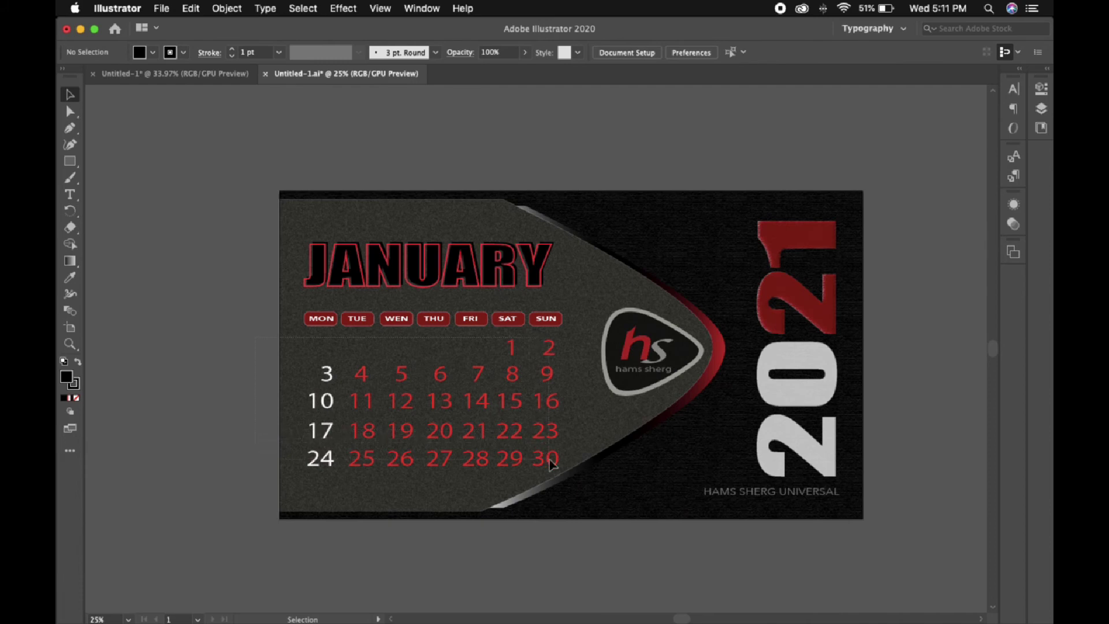
# - Bring the date numbers 1 to 30 from Untitled-1.ai into the new calendar and align them beneath the weekday labels
pyautogui.click(552, 462)
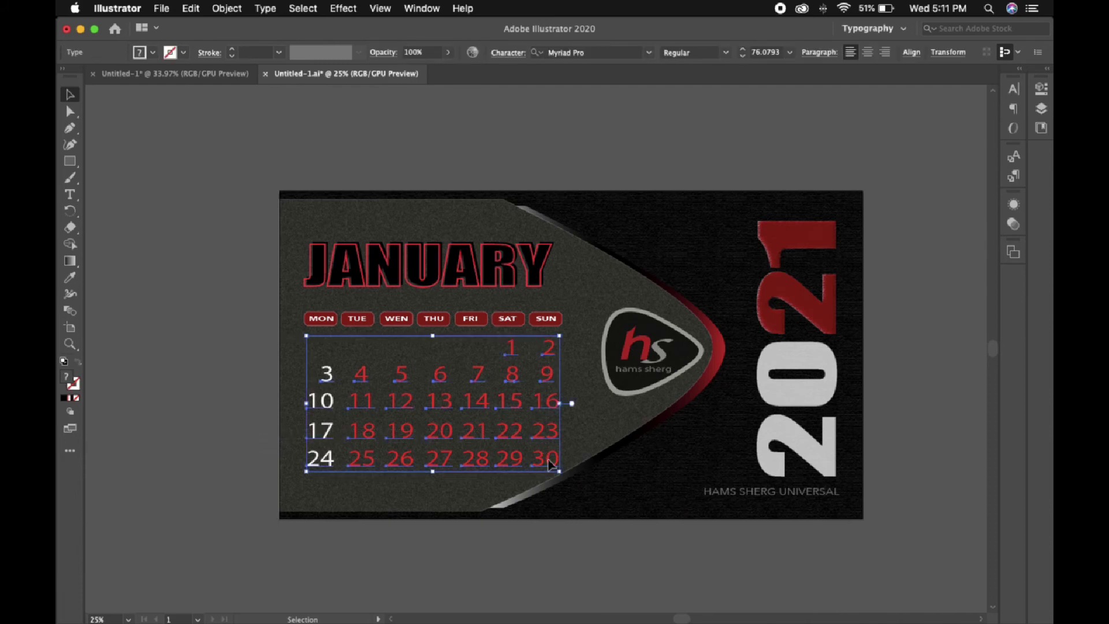
pyautogui.moveTo(355, 76); pyautogui.dragTo(509, 126)
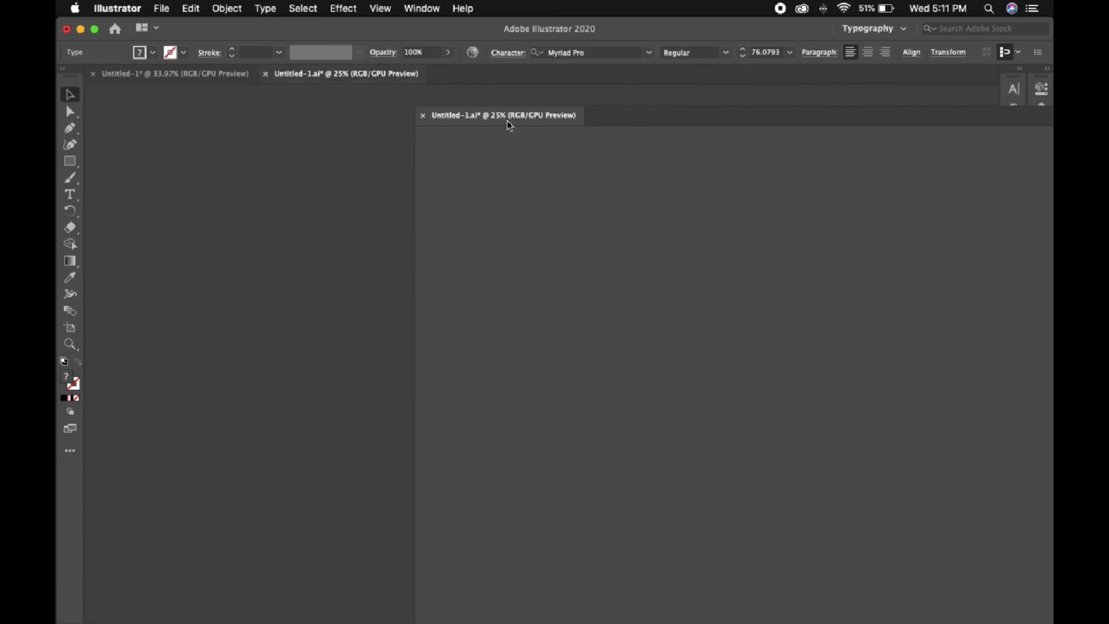
pyautogui.moveTo(602, 206); pyautogui.dragTo(602, 206)
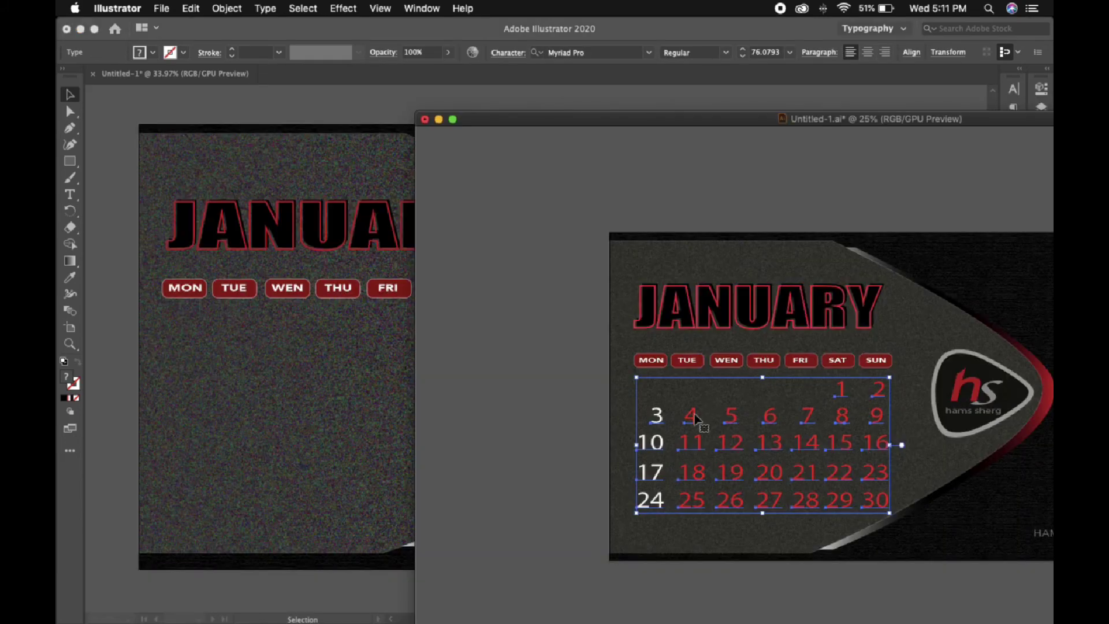
pyautogui.moveTo(641, 411); pyautogui.dragTo(283, 373)
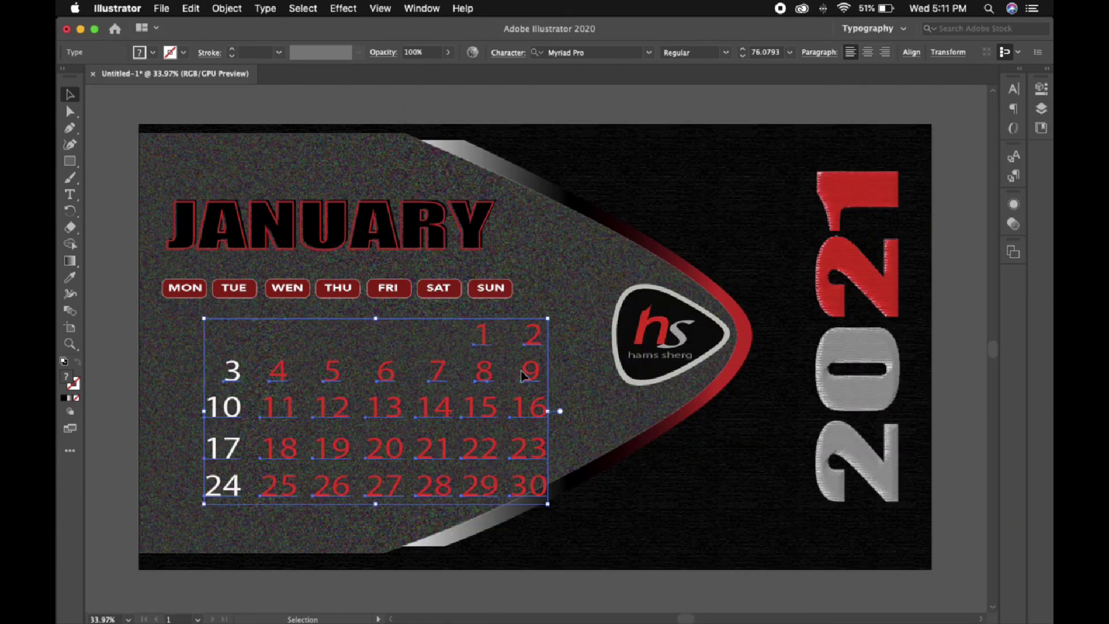
pyautogui.moveTo(549, 379); pyautogui.dragTo(501, 365)
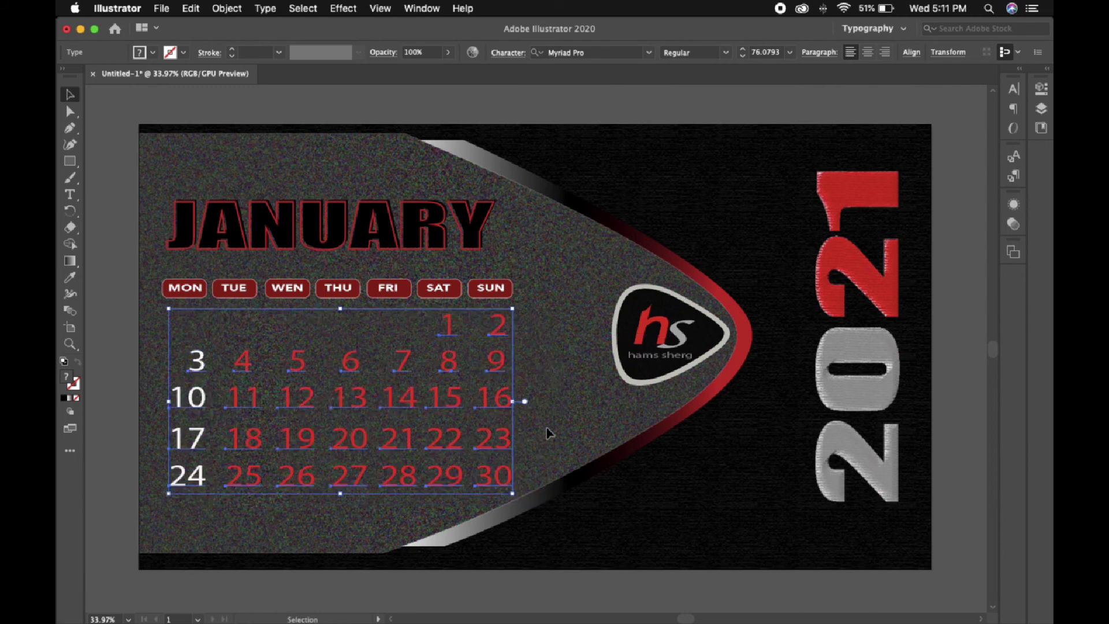
pyautogui.click(115, 328)
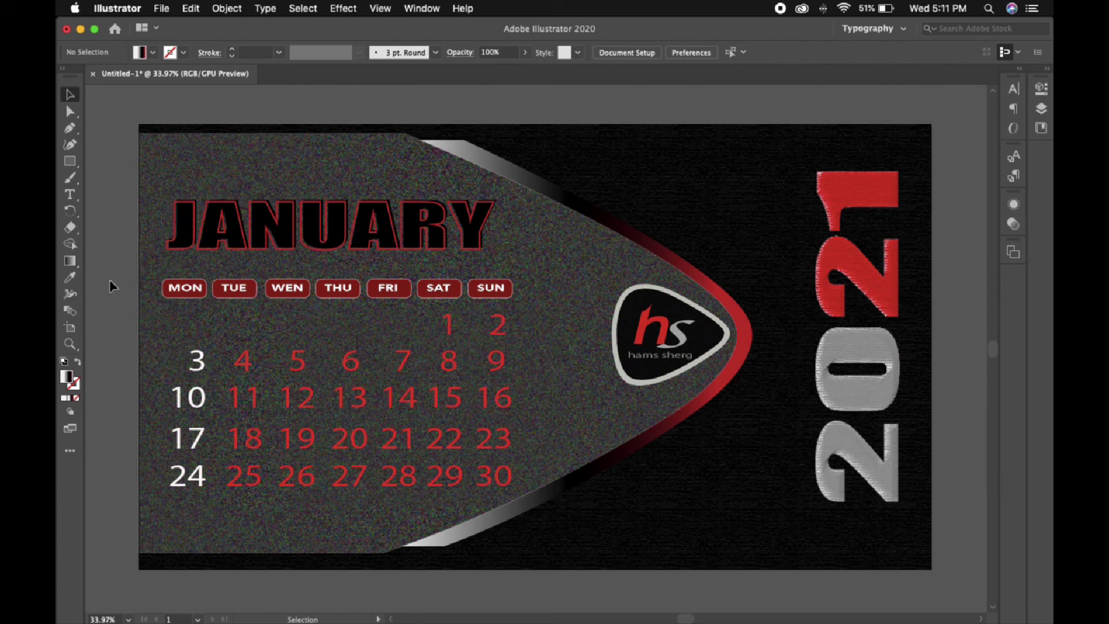
# - Add the text HAMS SHERG UNIVERSAL below the vertical 2021 and enlarge it to about 27.7 pt
pyautogui.press('t')
pyautogui.click(670, 541)
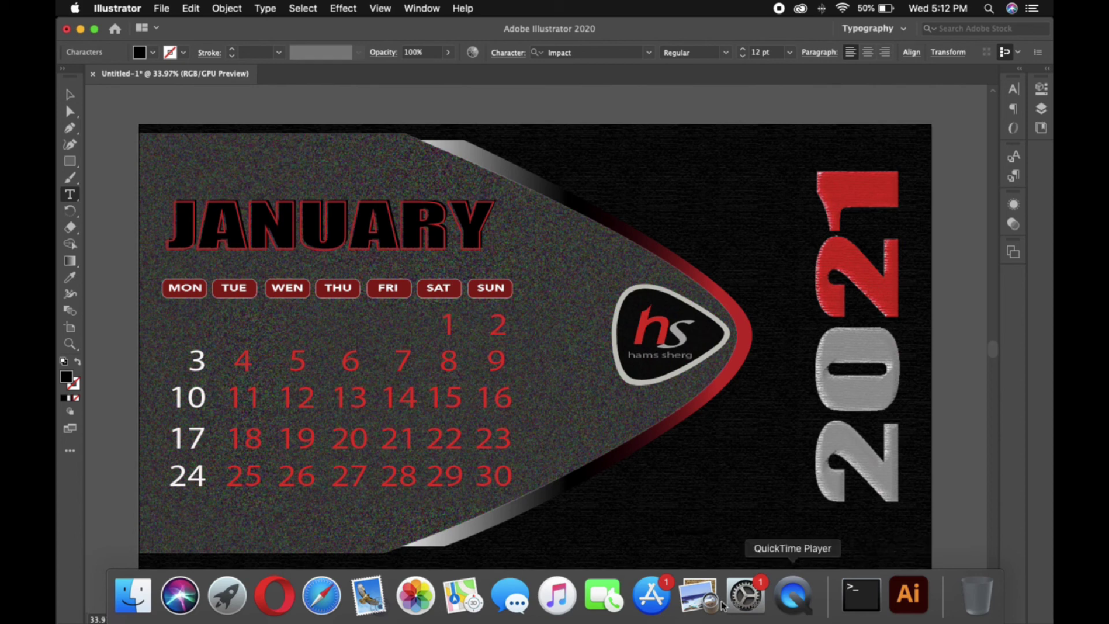
pyautogui.press('super')
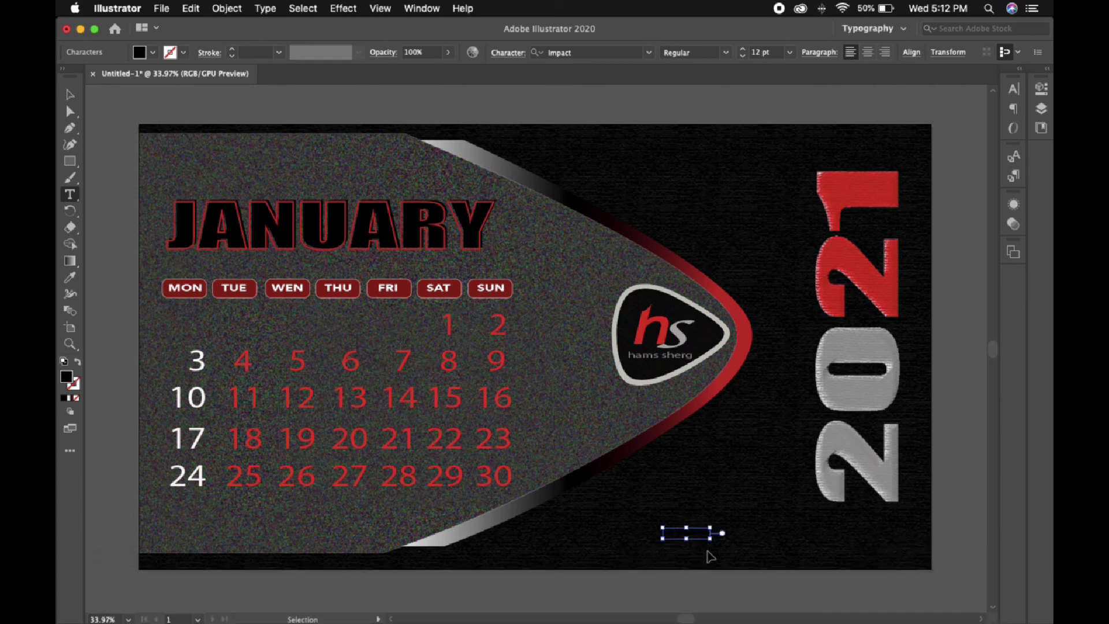
pyautogui.moveTo(711, 539)
pyautogui.mouseDown()
pyautogui.moveTo(884, 540)
pyautogui.moveTo(605, 505)
pyautogui.mouseUp()
pyautogui.keyDown('super'); pyautogui.click(885, 544); pyautogui.keyUp('super')
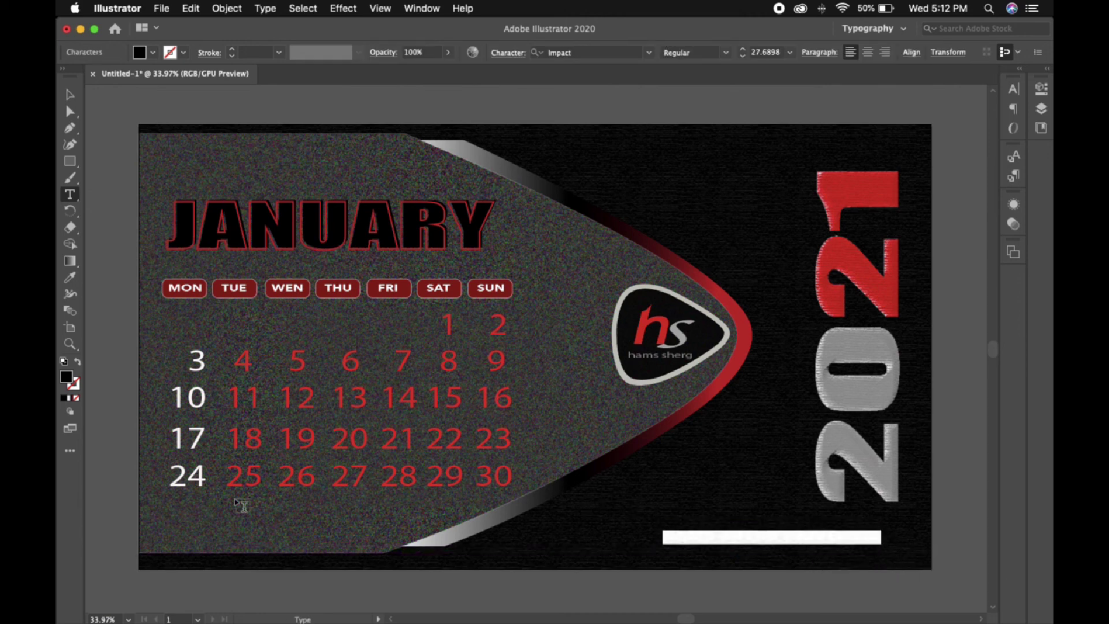
# - Fill the HAMS SHERG UNIVERSAL text with grey 848483 and set its font to Source Code Variable
pyautogui.doubleClick(72, 381)
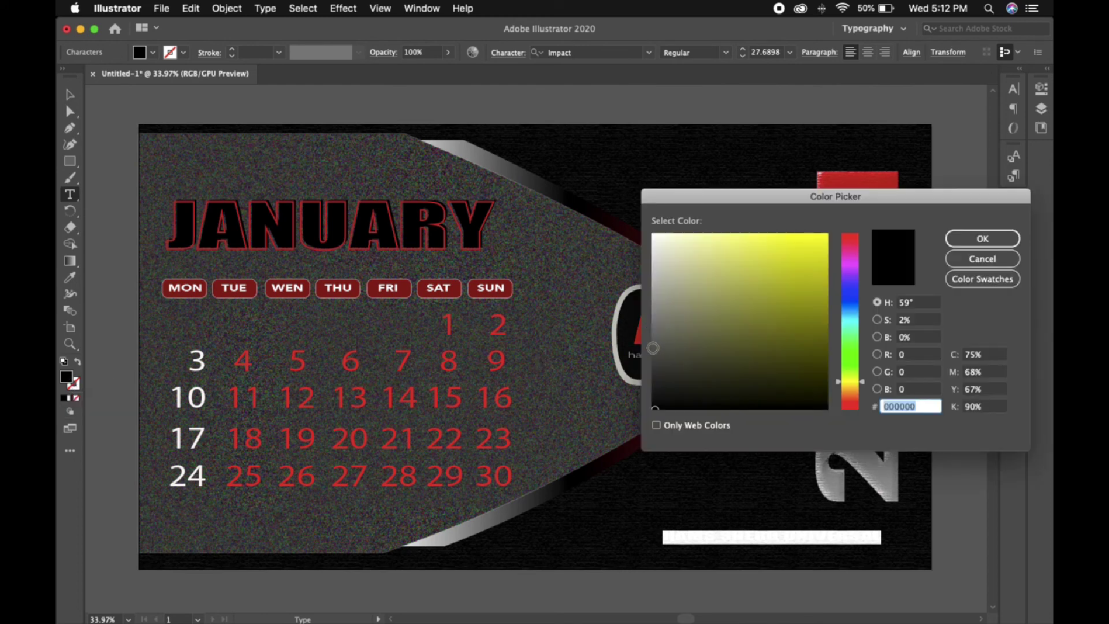
pyautogui.click(653, 336)
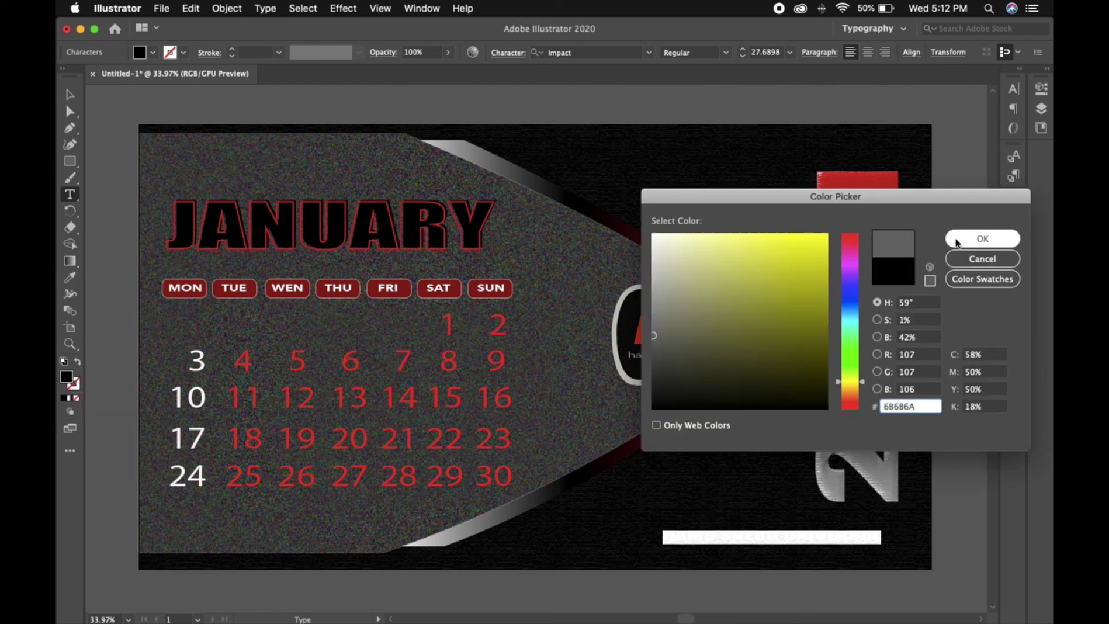
pyautogui.click(653, 316)
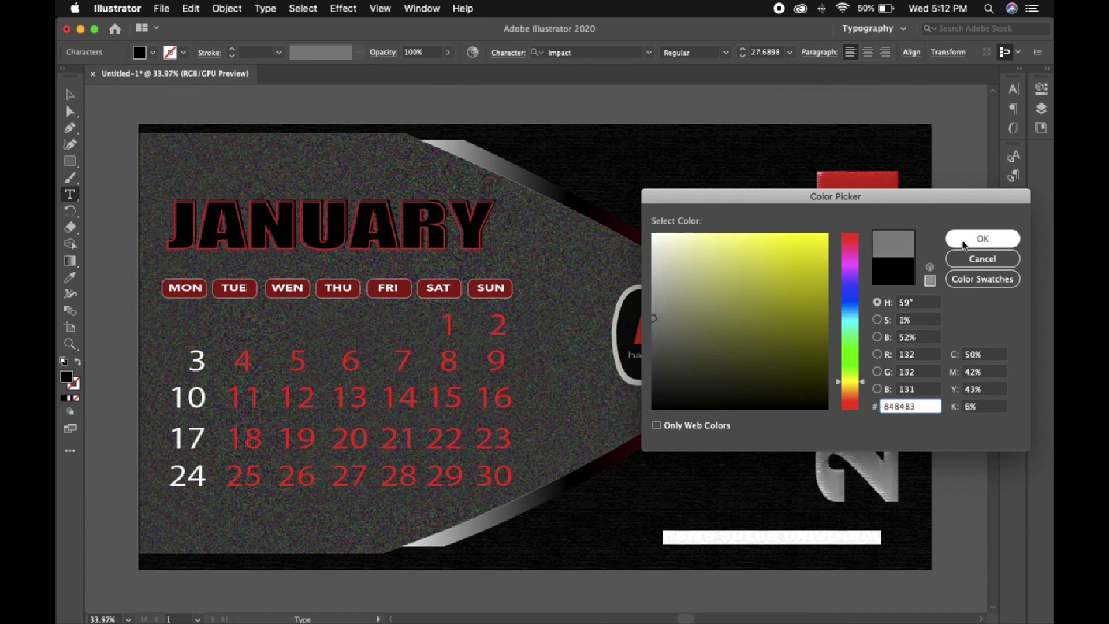
pyautogui.click(981, 239)
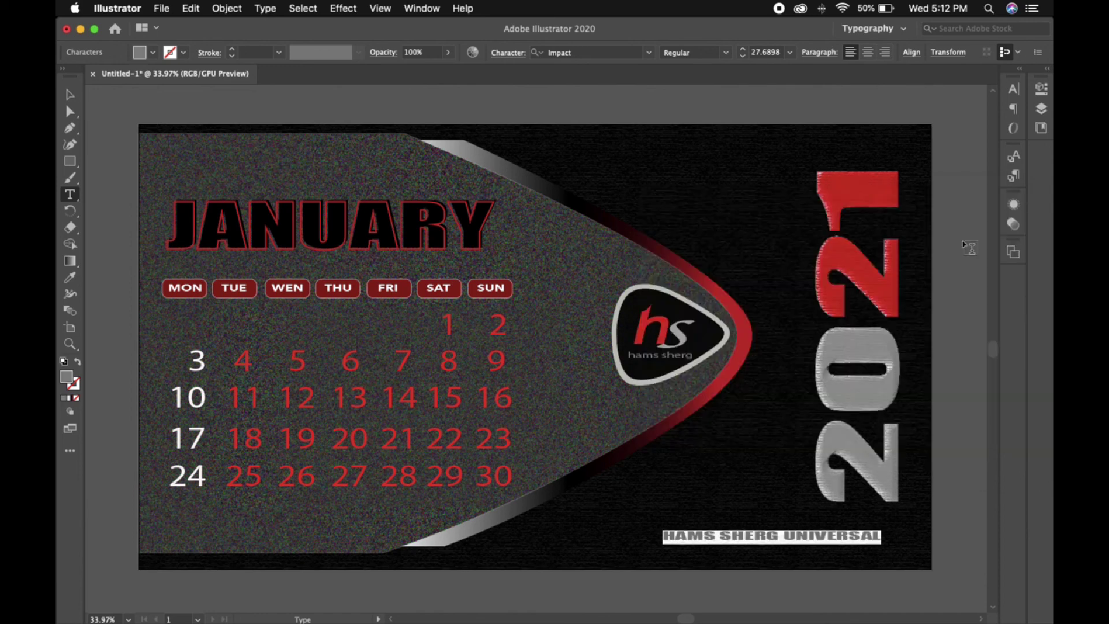
pyautogui.click(649, 53)
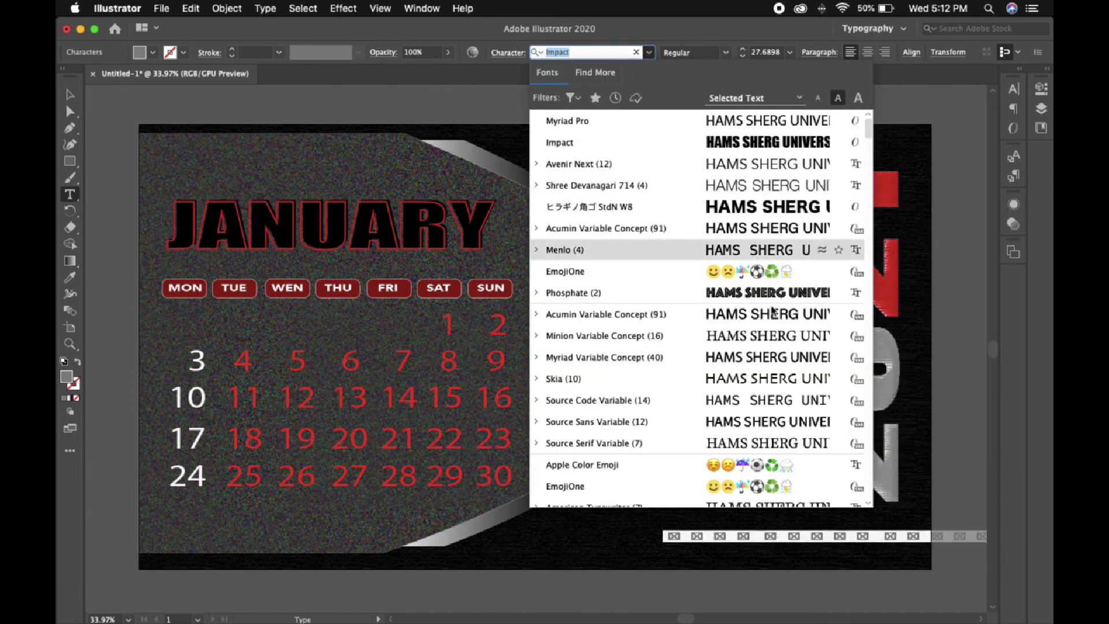
pyautogui.click(800, 400)
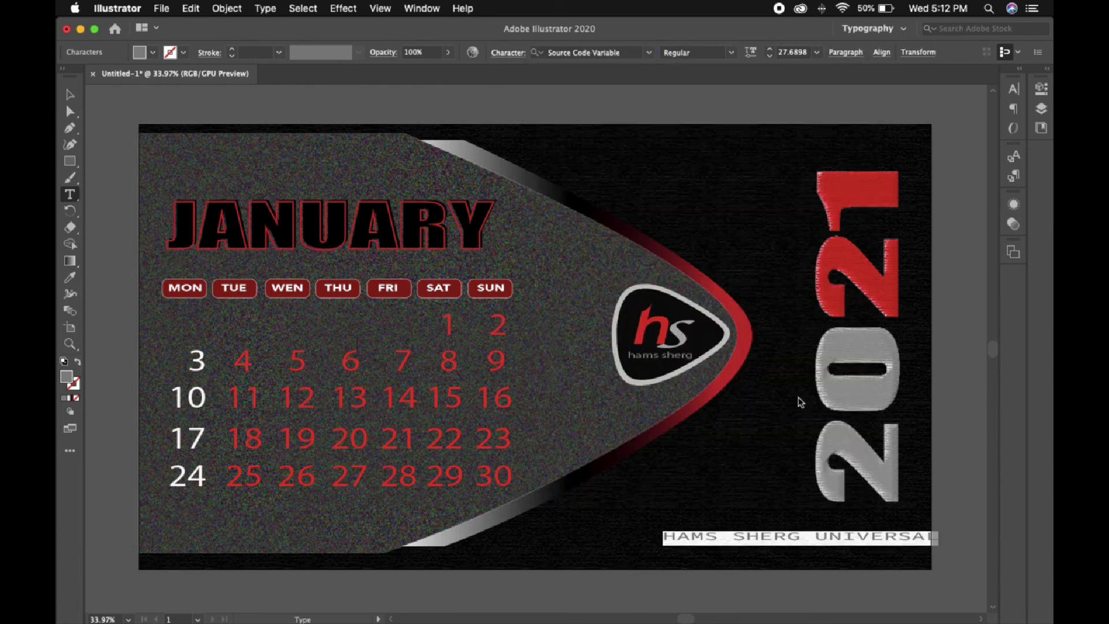
# - Try the Avenir font on the HAMS SHERG UNIVERSAL text
pyautogui.click(650, 52)
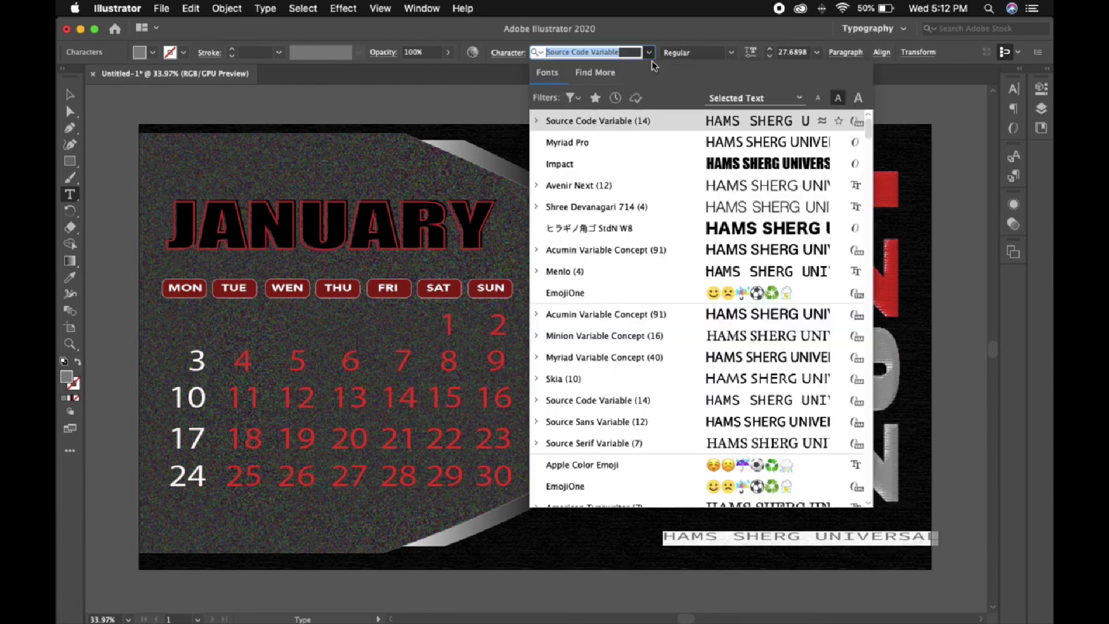
pyautogui.scroll(-5, 791, 320)
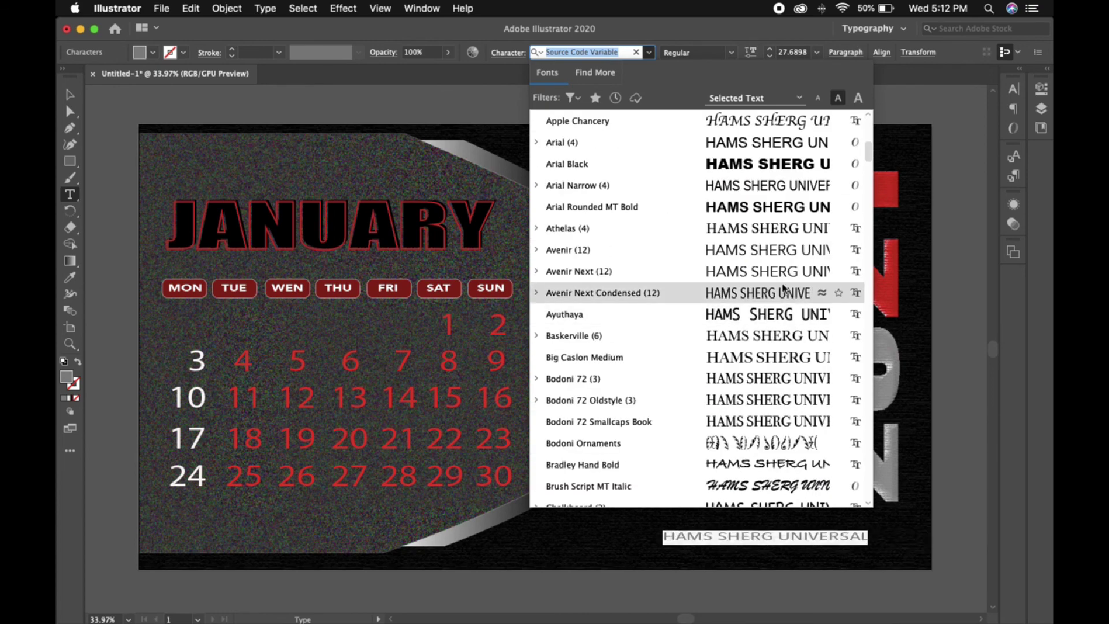
pyautogui.click(786, 251)
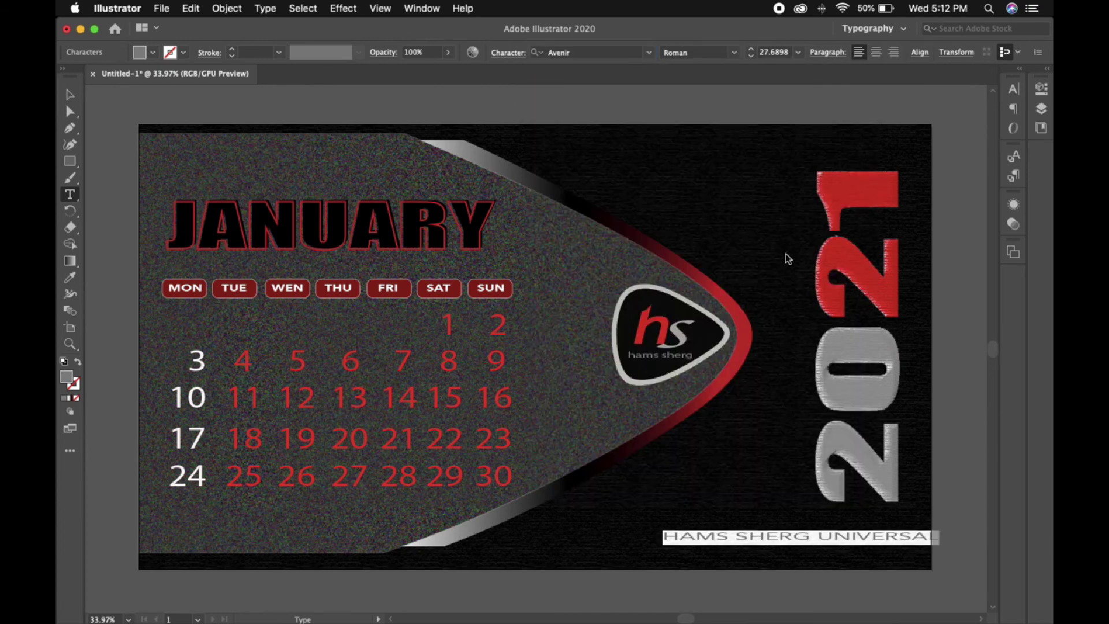
# - Set the HAMS SHERG UNIVERSAL text in Arial Narrow Regular and finish editing it
pyautogui.click(649, 52)
pyautogui.scroll(-15, 722, 260)
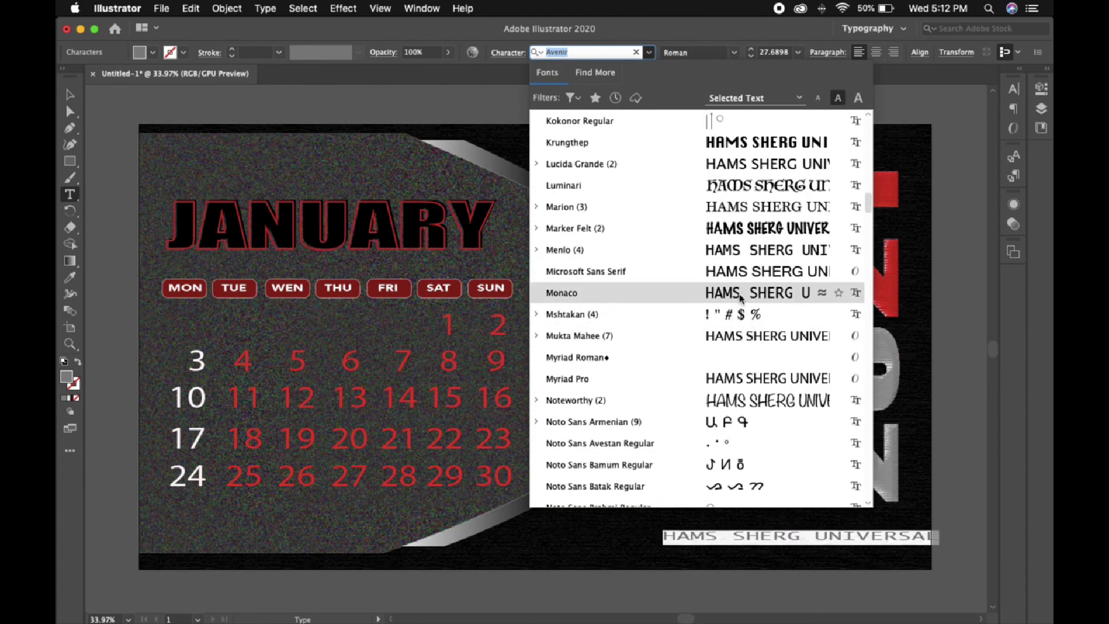
pyautogui.scroll(-5, 741, 298)
pyautogui.scroll(20, 741, 298)
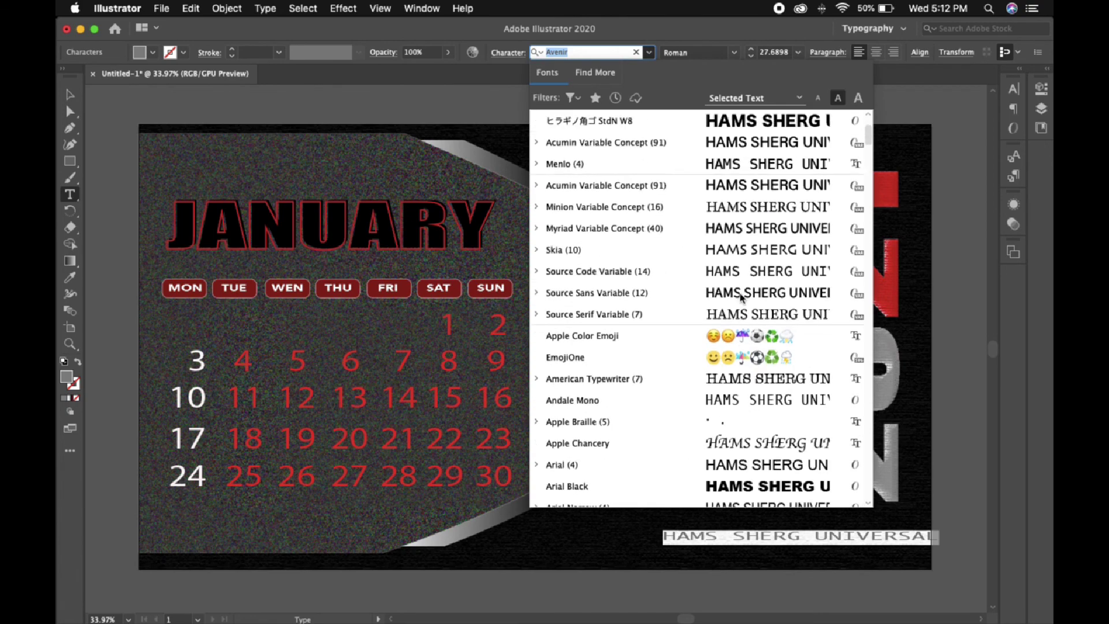
pyautogui.scroll(3, 741, 297)
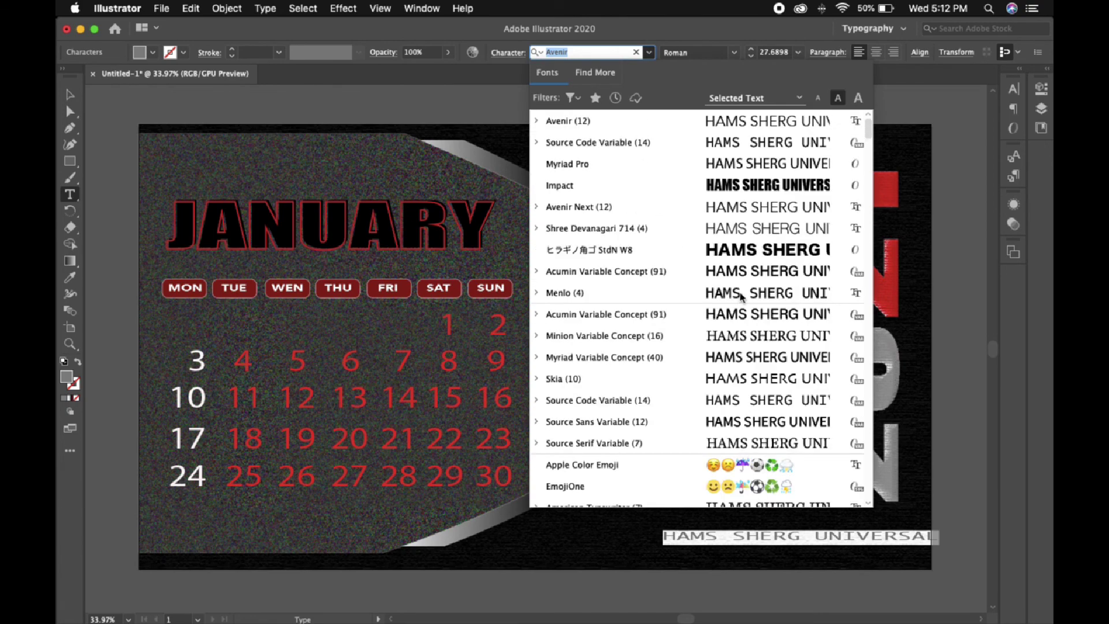
pyautogui.scroll(-5, 750, 376)
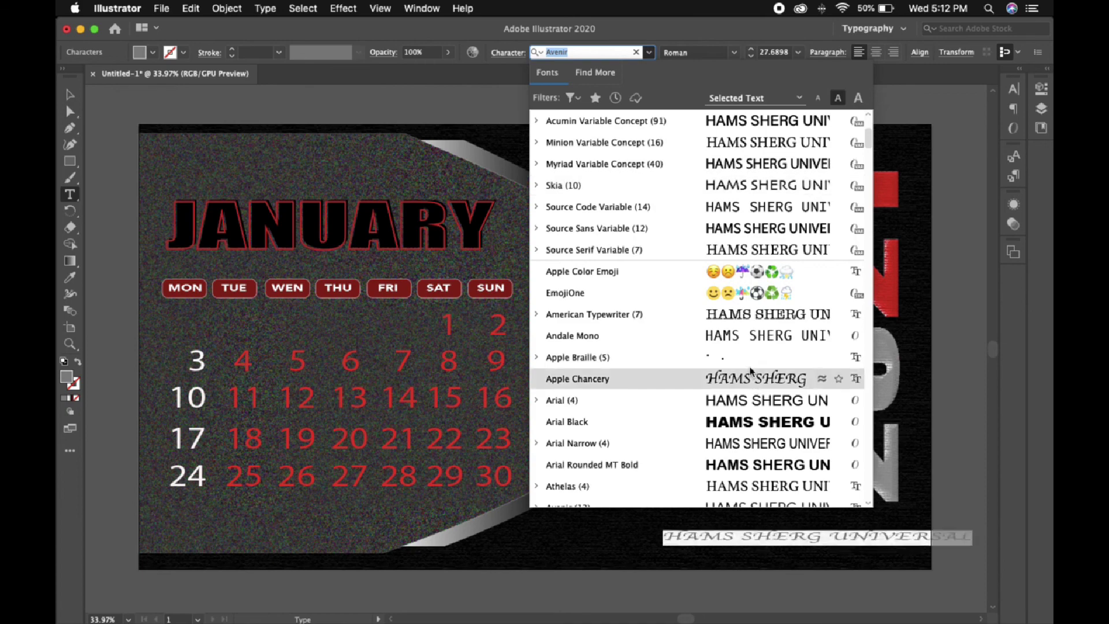
pyautogui.scroll(-2, 754, 376)
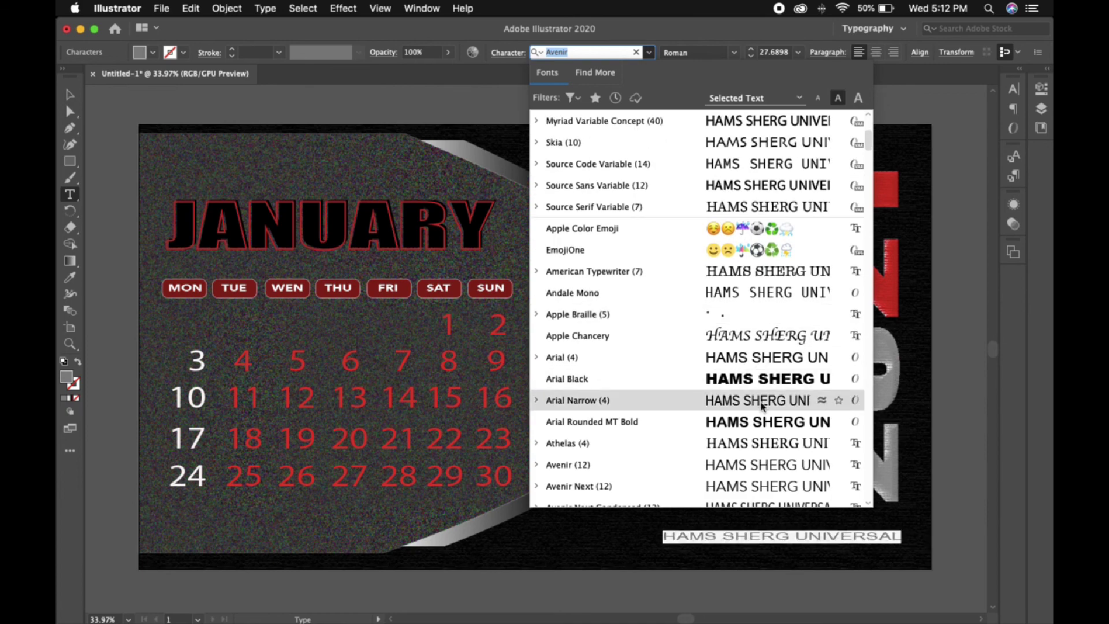
pyautogui.click(761, 406)
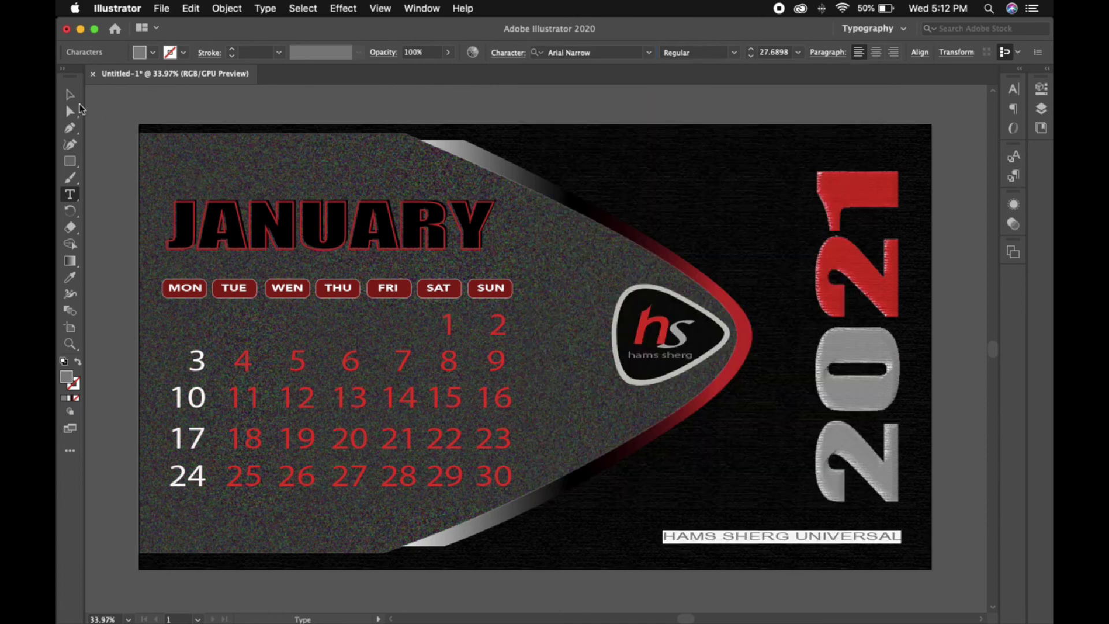
pyautogui.click(70, 94)
pyautogui.click(977, 548)
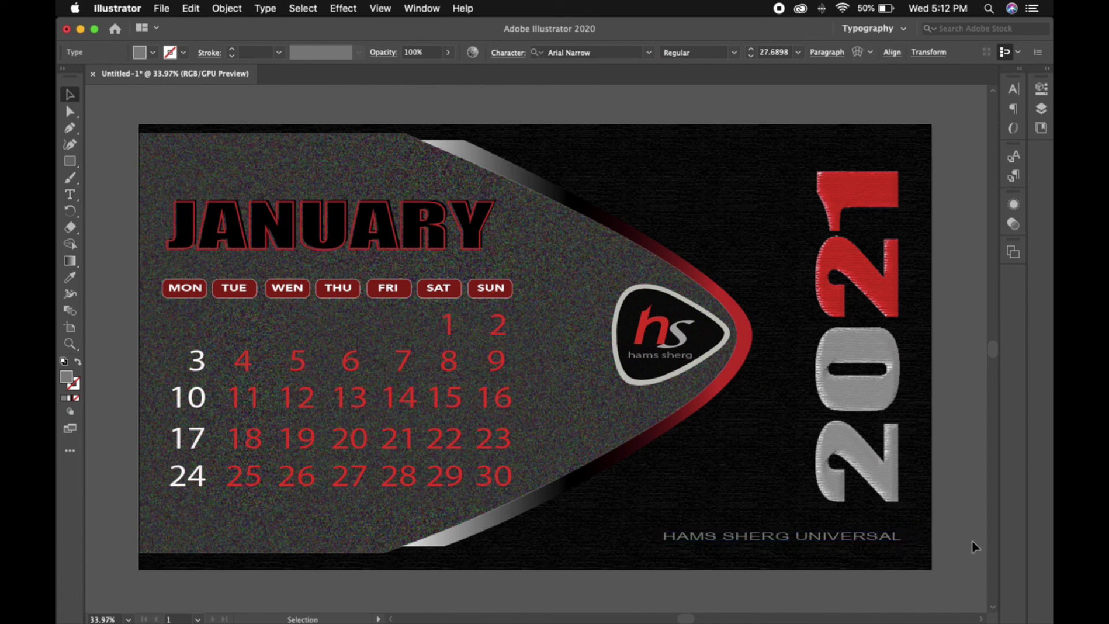
# - Resize the HAMS SHERG UNIVERSAL text to about 32.5 pt and move it up close beneath the vertical 2021
pyautogui.click(897, 542)
pyautogui.moveTo(903, 545); pyautogui.dragTo(889, 526)
pyautogui.click(917, 549)
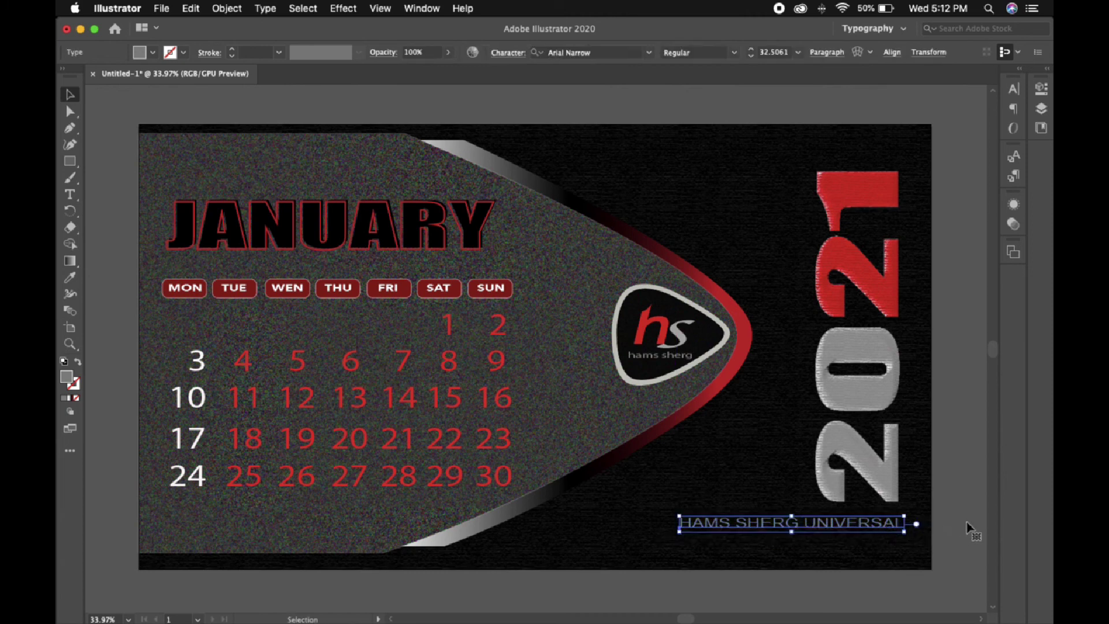
pyautogui.click(968, 523)
# - Reduce the opacity of the HAMS SHERG UNIVERSAL text to 63%
pyautogui.click(889, 527)
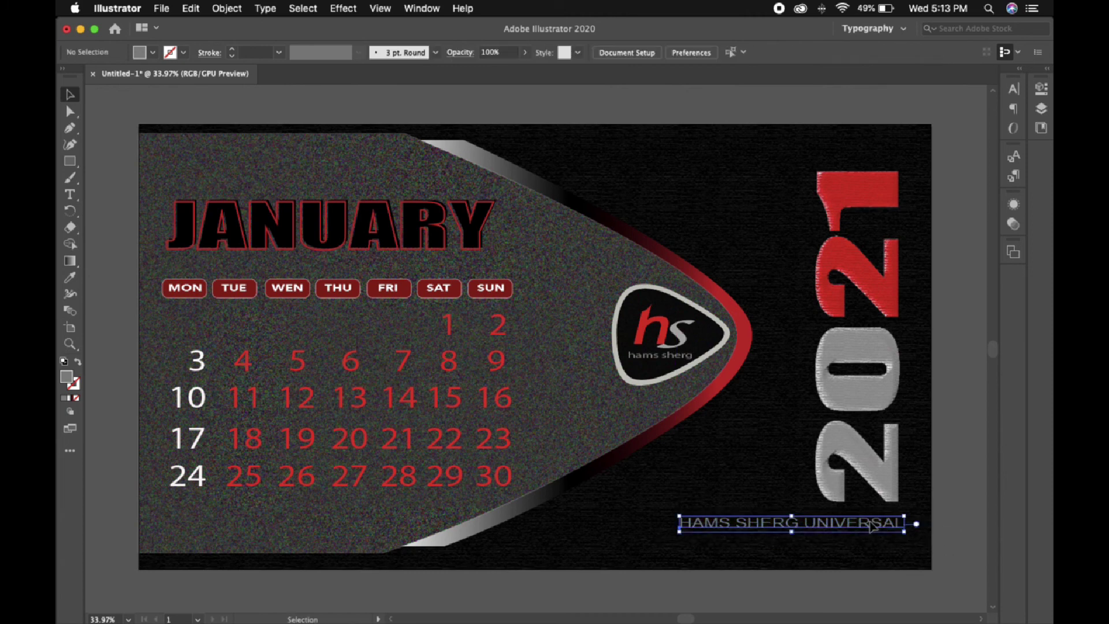
pyautogui.click(448, 52)
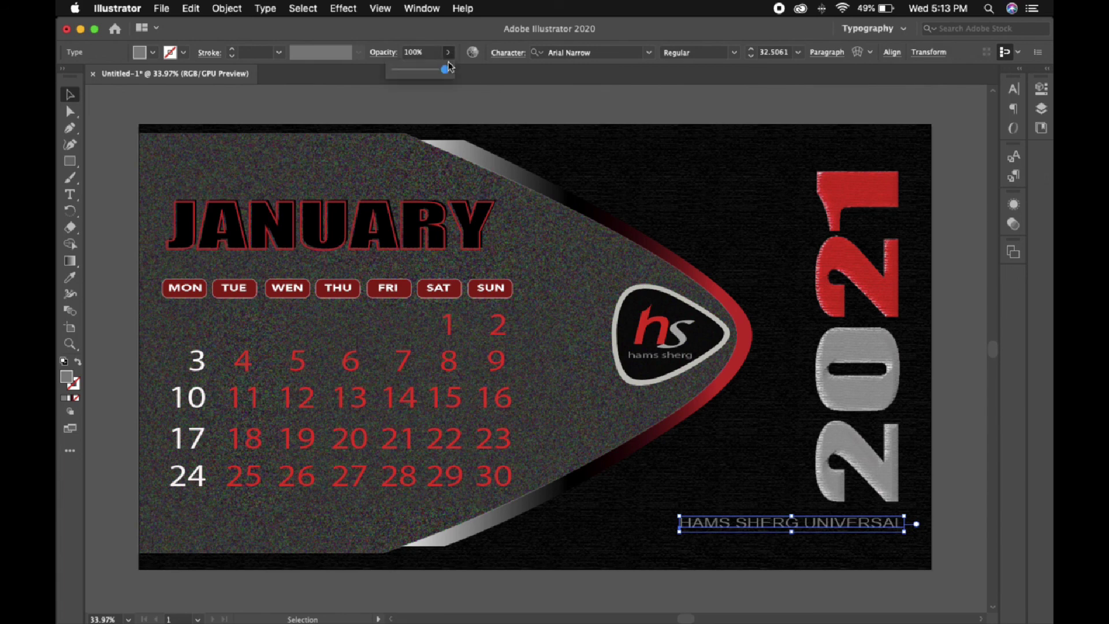
pyautogui.moveTo(448, 72); pyautogui.dragTo(428, 72)
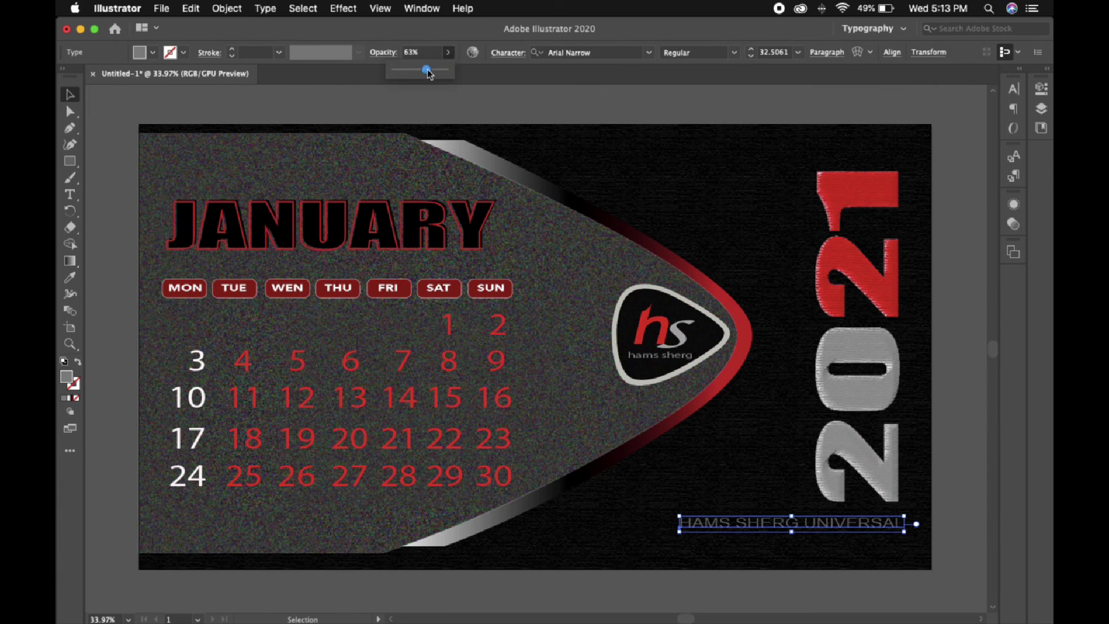
pyautogui.click(656, 102)
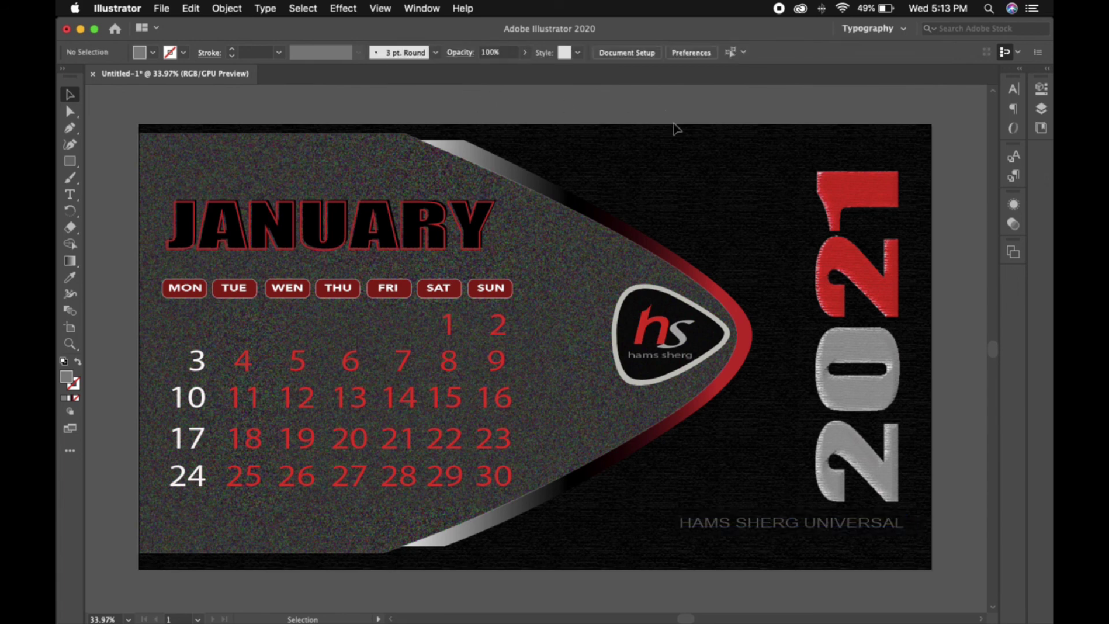